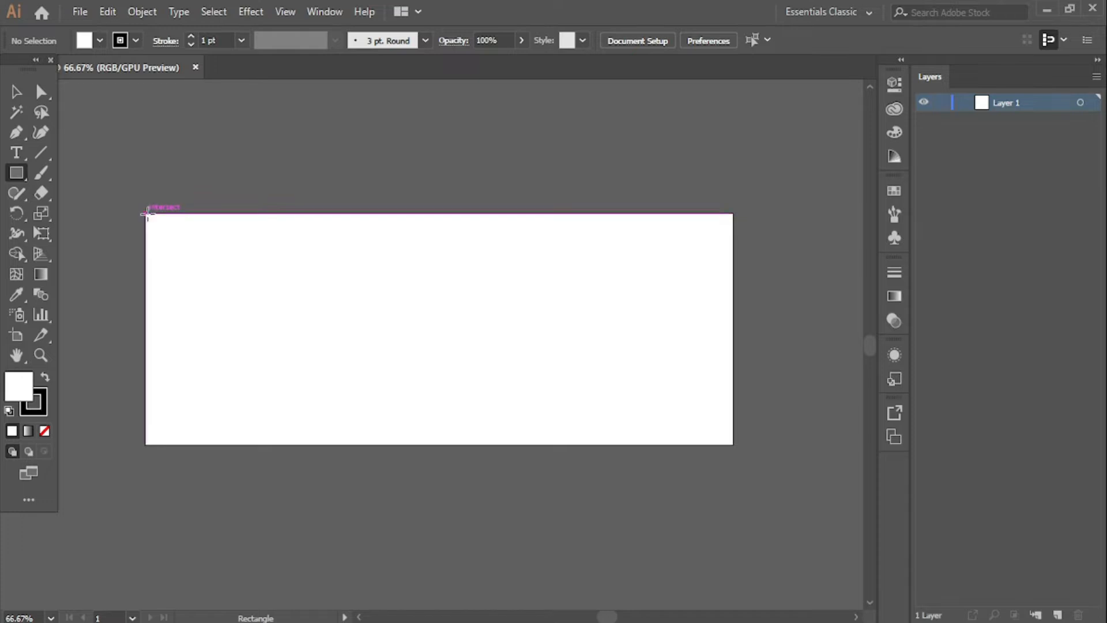
# - Draw a rectangle covering the whole artboard and remove its outline
pyautogui.moveTo(144, 214)
pyautogui.mouseDown()
pyautogui.moveTo(457, 361)
pyautogui.moveTo(707, 426)
pyautogui.moveTo(734, 445)
pyautogui.mouseUp()
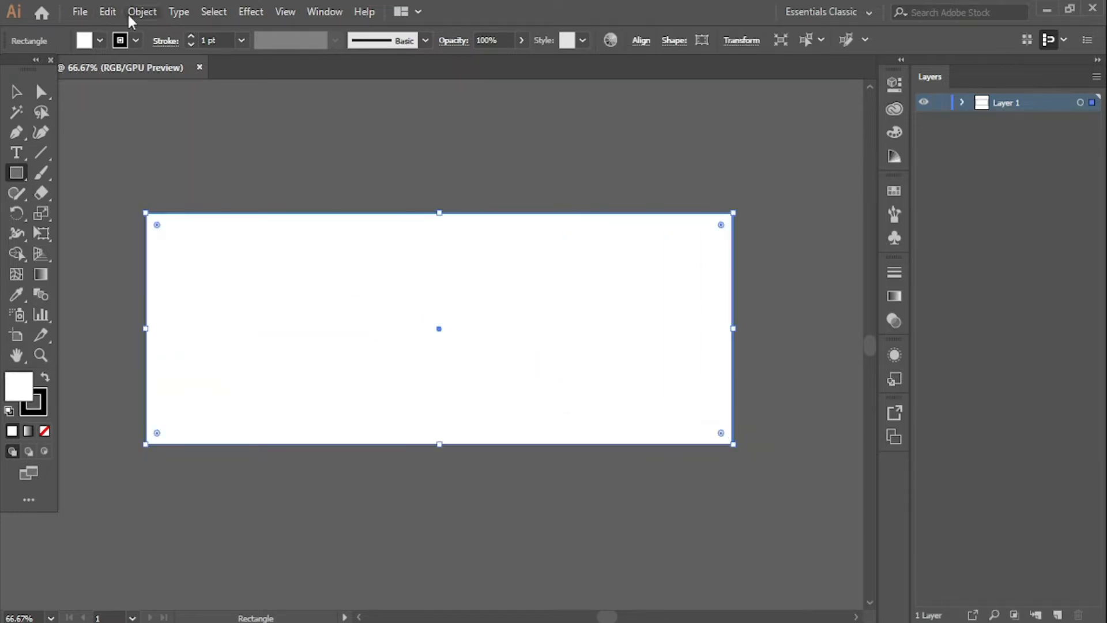
pyautogui.click(135, 40)
pyautogui.click(11, 70)
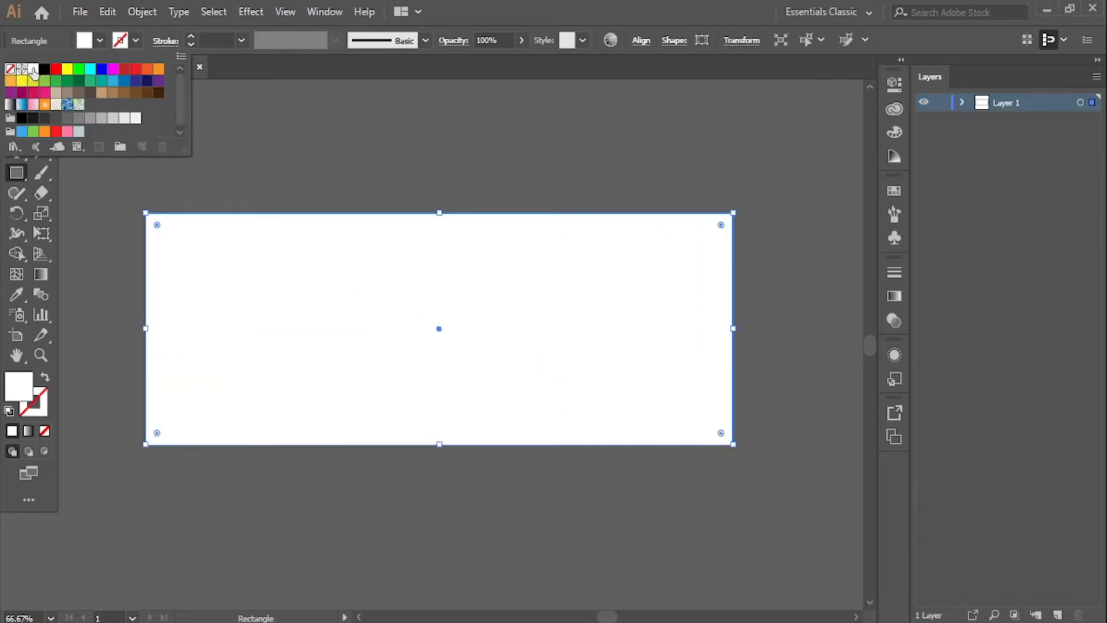
pyautogui.click(100, 42)
# - Fill the rectangle with near-black #110F0F
pyautogui.doubleClick(24, 392)
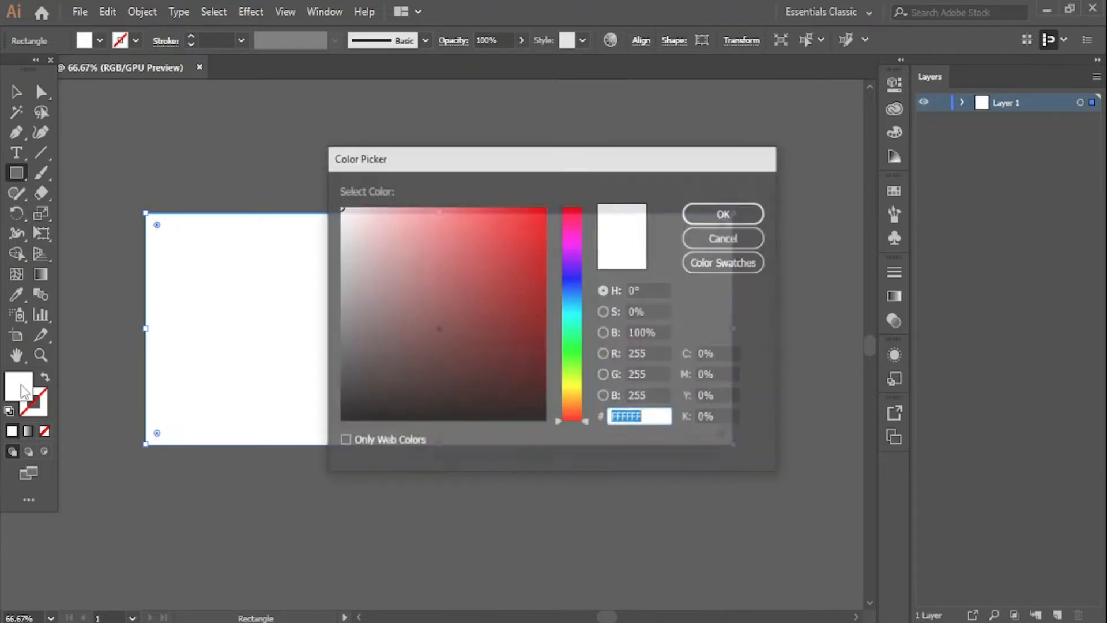
pyautogui.moveTo(369, 410); pyautogui.dragTo(361, 406)
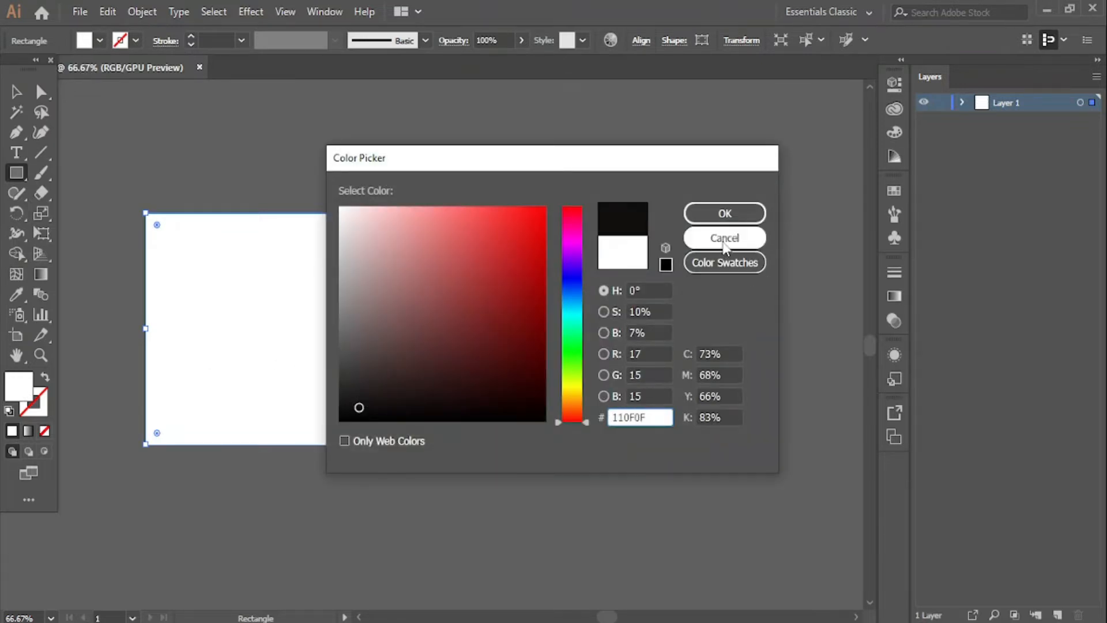
pyautogui.click(725, 214)
pyautogui.press('v')
pyautogui.click(168, 120)
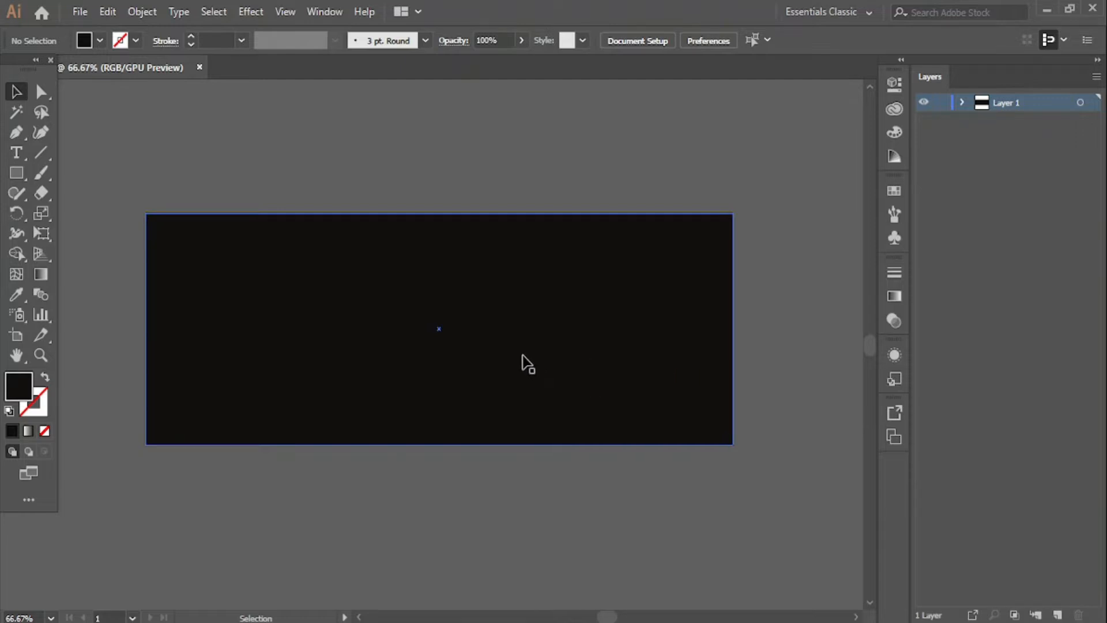
pyautogui.click(16, 174)
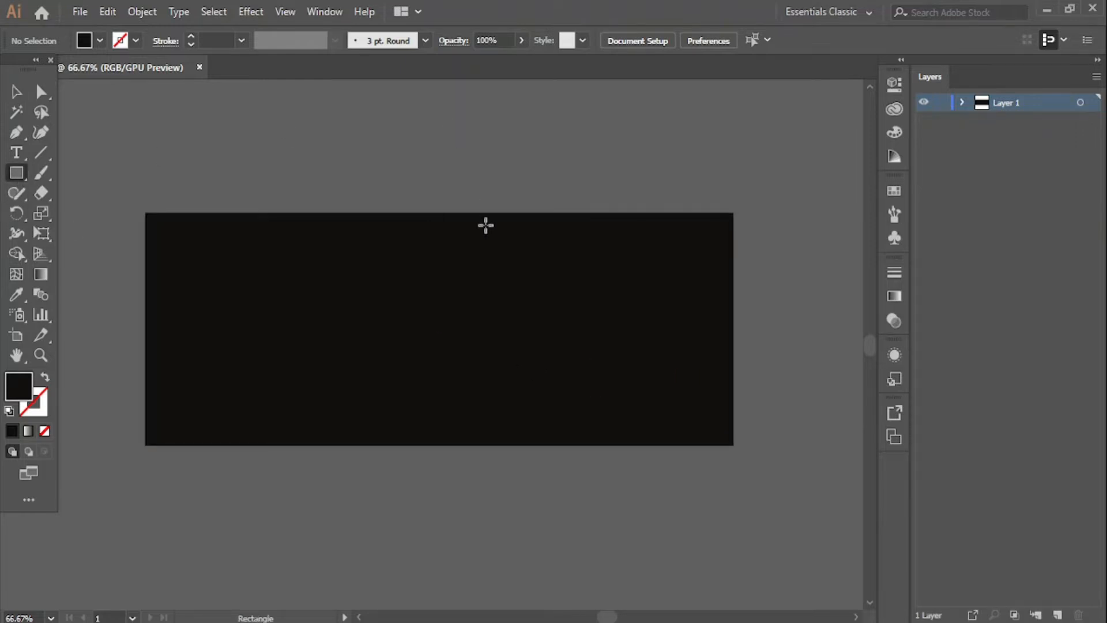
# - Draw a thin full-height vertical bar and fill it with deep orange from the swatches
pyautogui.moveTo(494, 214)
pyautogui.mouseDown()
pyautogui.moveTo(472, 413)
pyautogui.moveTo(485, 445)
pyautogui.mouseUp()
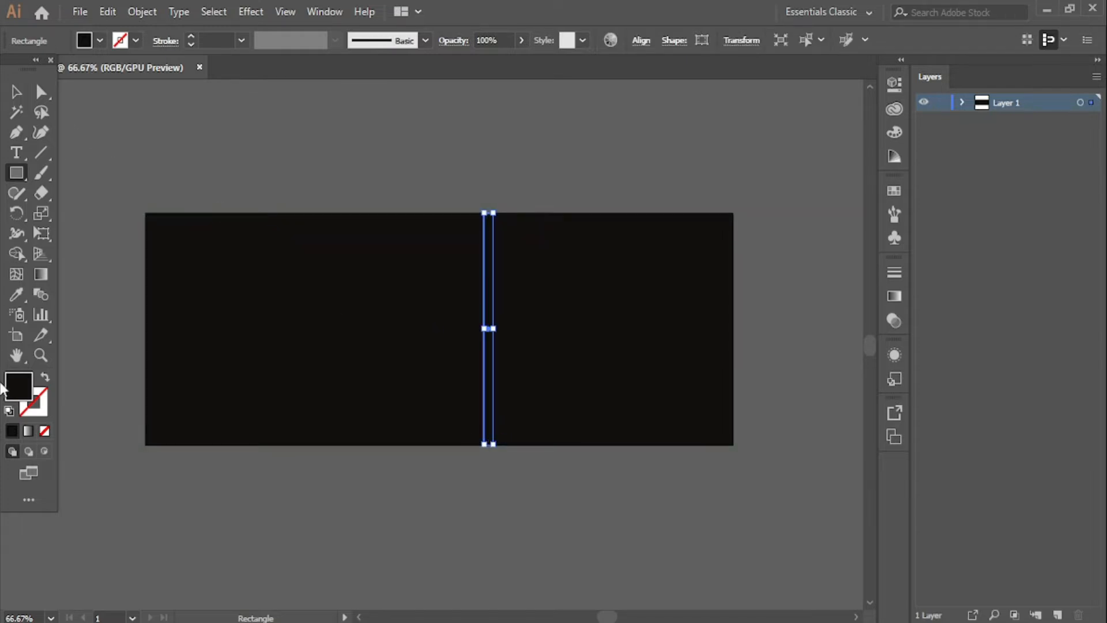
pyautogui.doubleClick(23, 385)
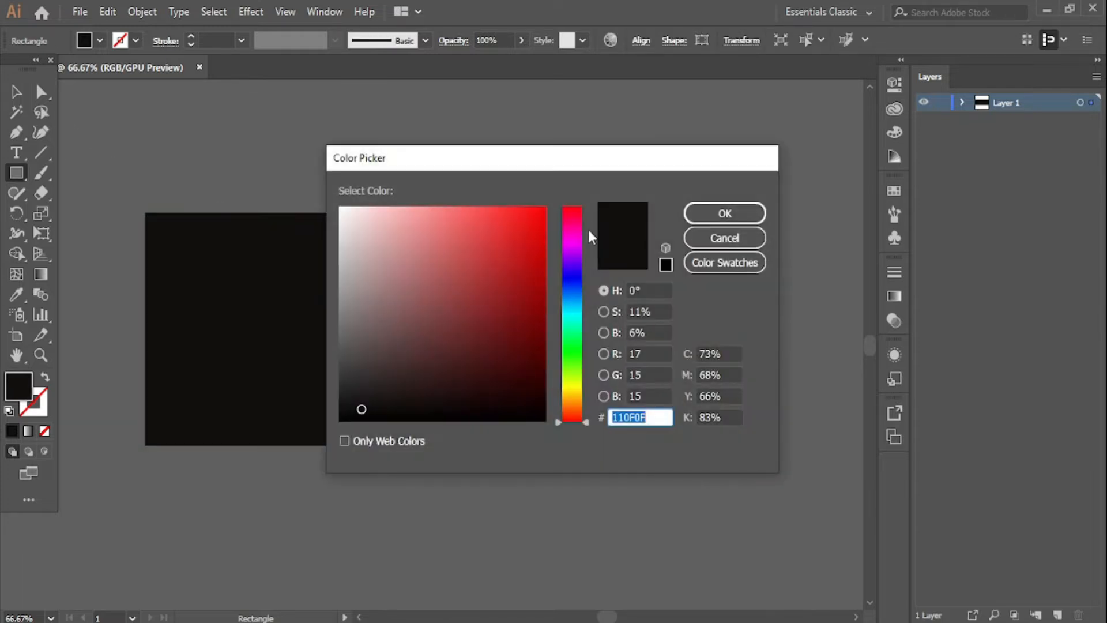
pyautogui.click(699, 239)
pyautogui.click(894, 190)
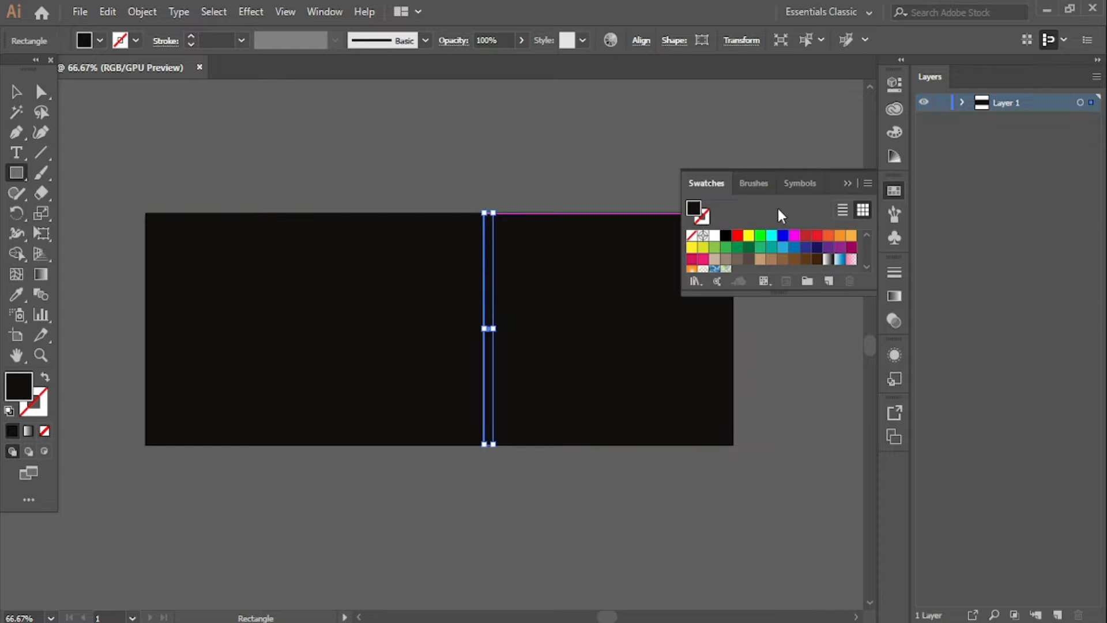
pyautogui.click(750, 237)
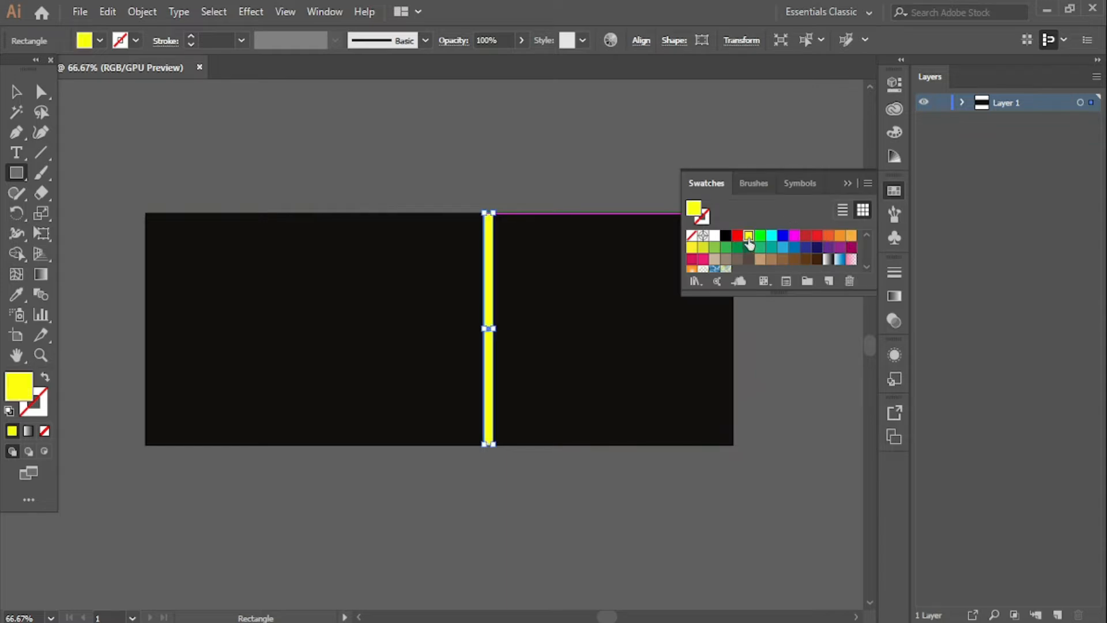
pyautogui.click(839, 237)
pyautogui.click(851, 236)
pyautogui.click(841, 238)
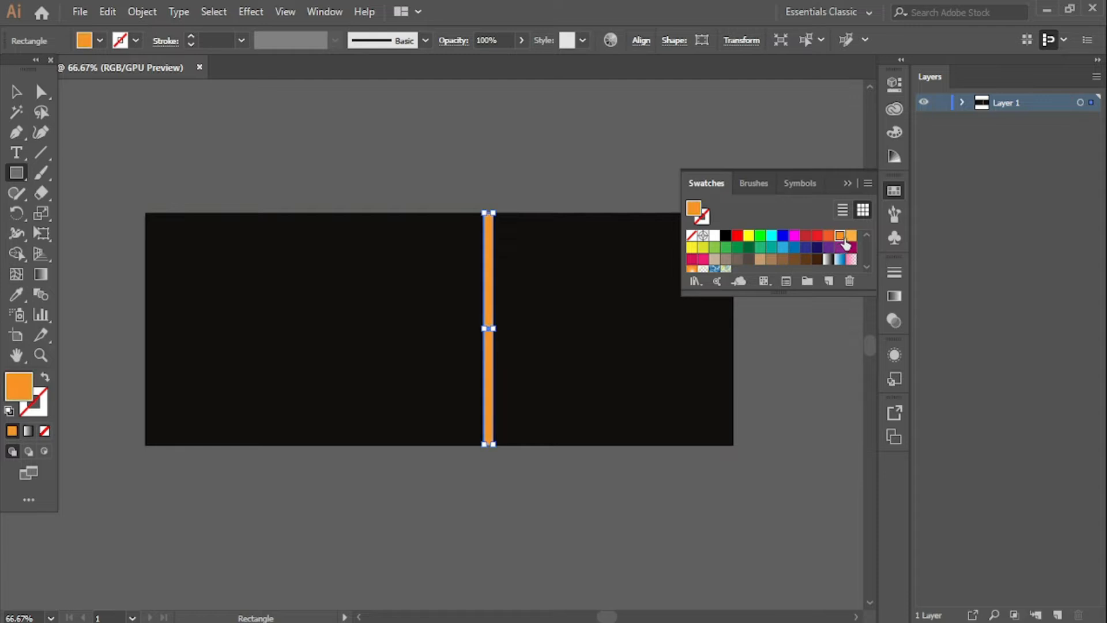
pyautogui.click(844, 183)
# - Alt-drag a copy of the orange bar to the right and repeat it with Ctrl+D for three stripes
pyautogui.click(16, 91)
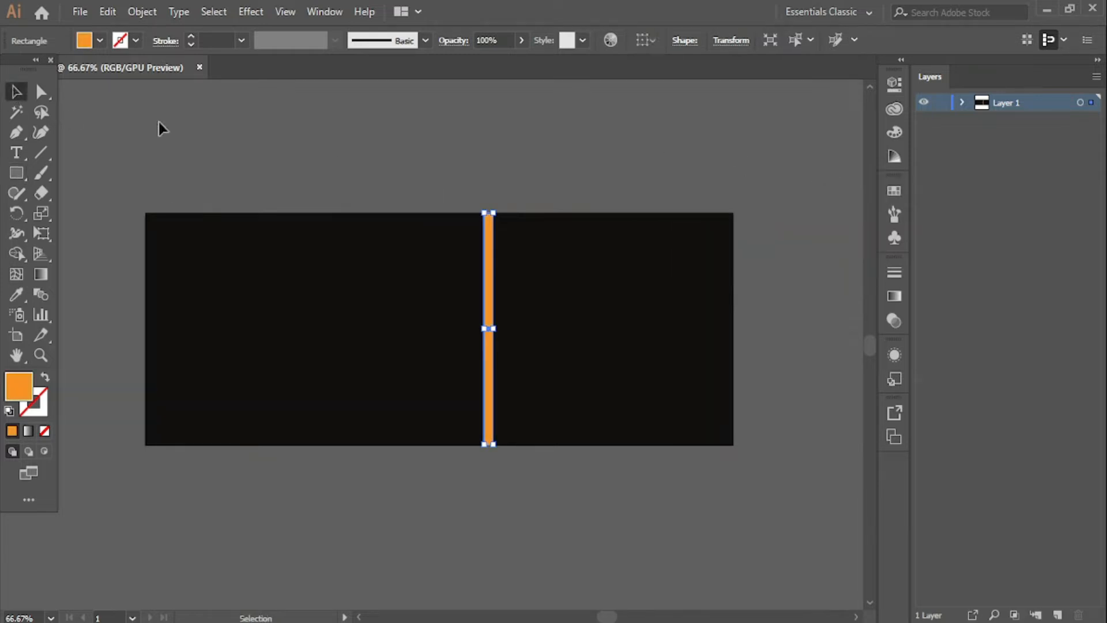
pyautogui.click(279, 136)
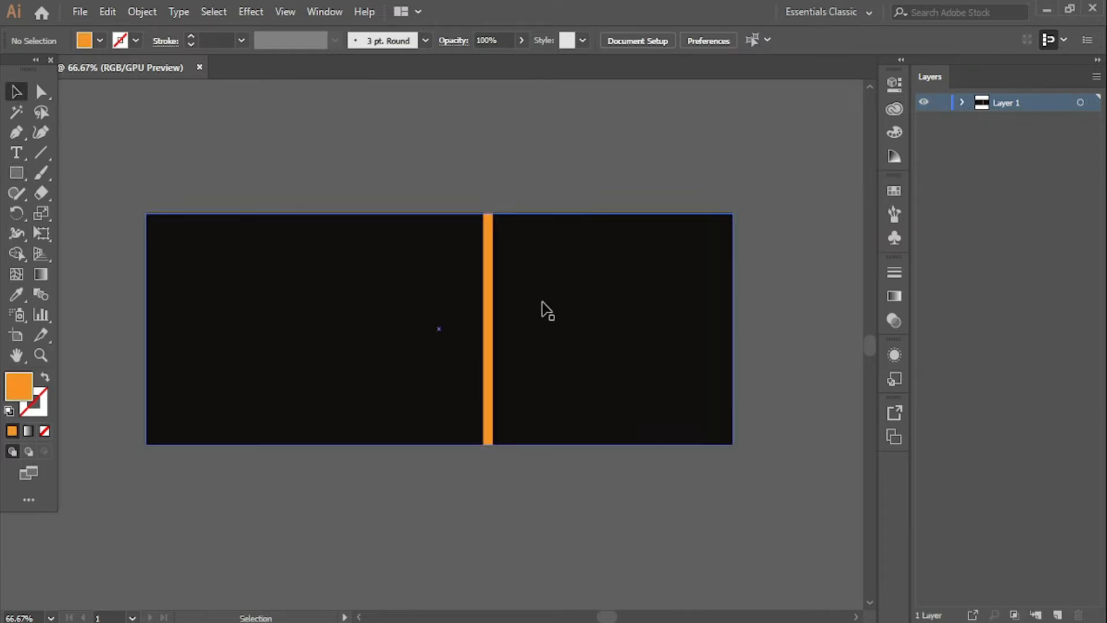
pyautogui.click(488, 319)
pyautogui.moveTo(488, 319); pyautogui.dragTo(496, 314)
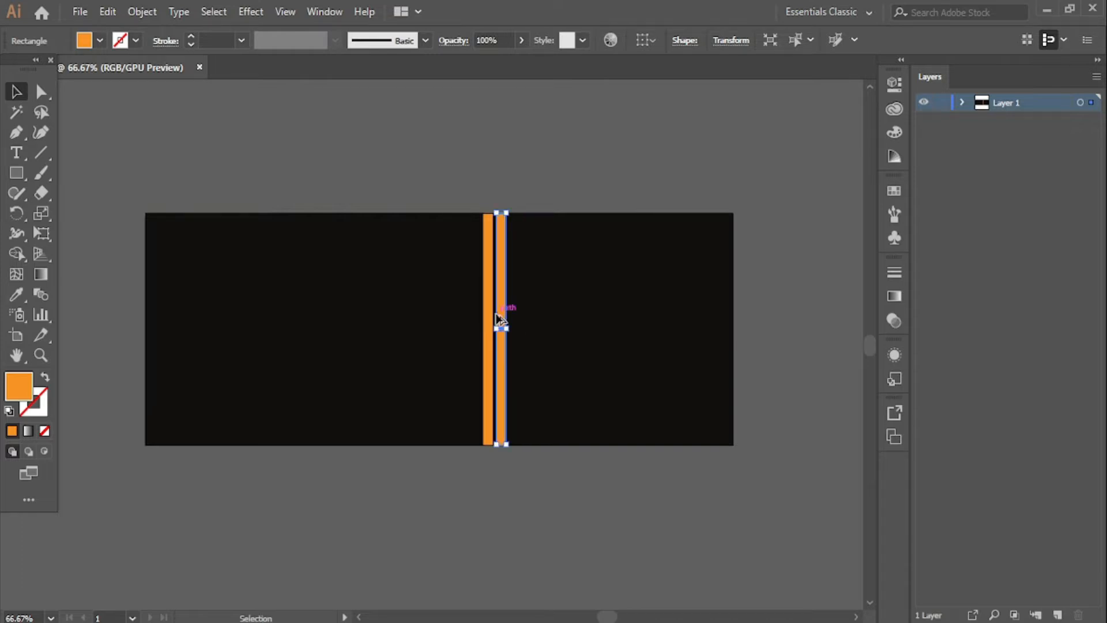
pyautogui.press('a')
pyautogui.hotkey('ctrl', 'd')
pyautogui.press('v')
pyautogui.click(583, 176)
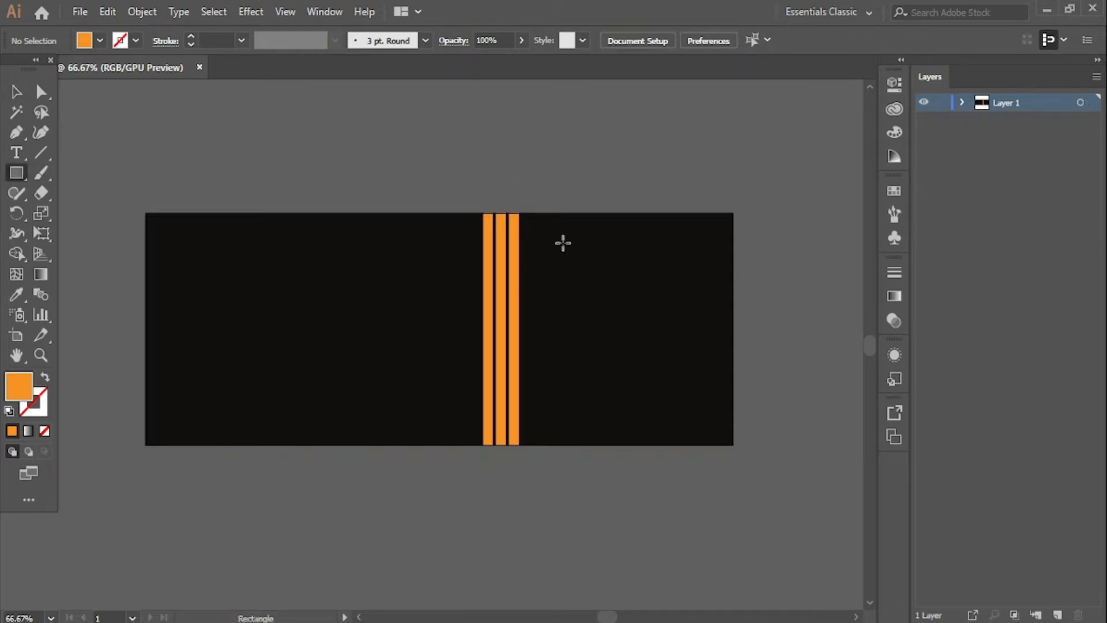
# - Draw an orange block over the banner's right section
pyautogui.moveTo(524, 213); pyautogui.dragTo(731, 444)
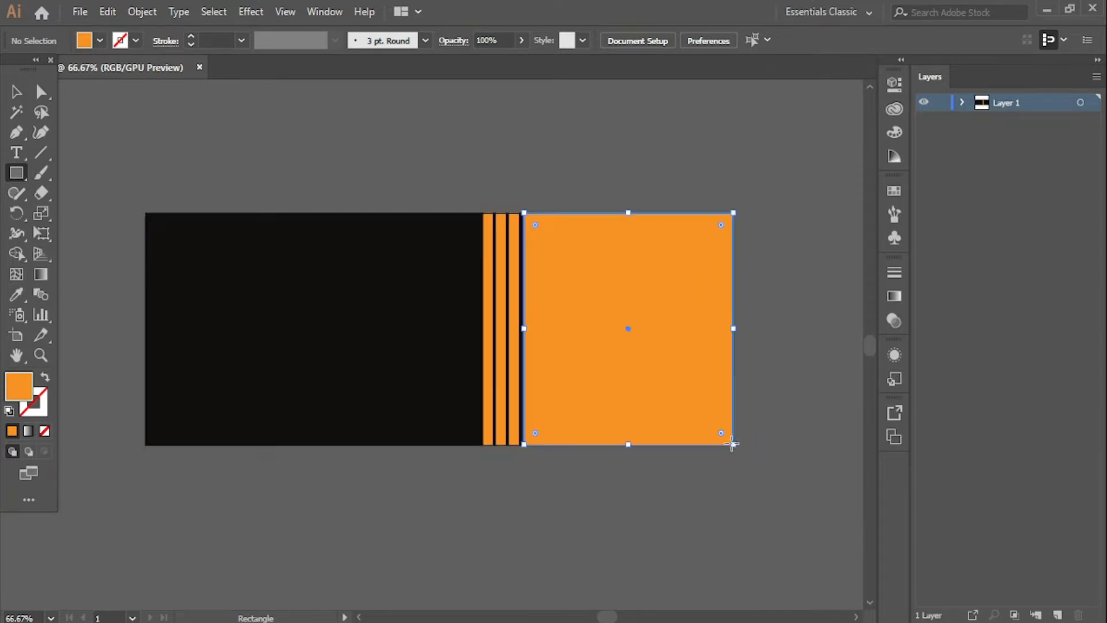
pyautogui.click(16, 91)
pyautogui.click(114, 110)
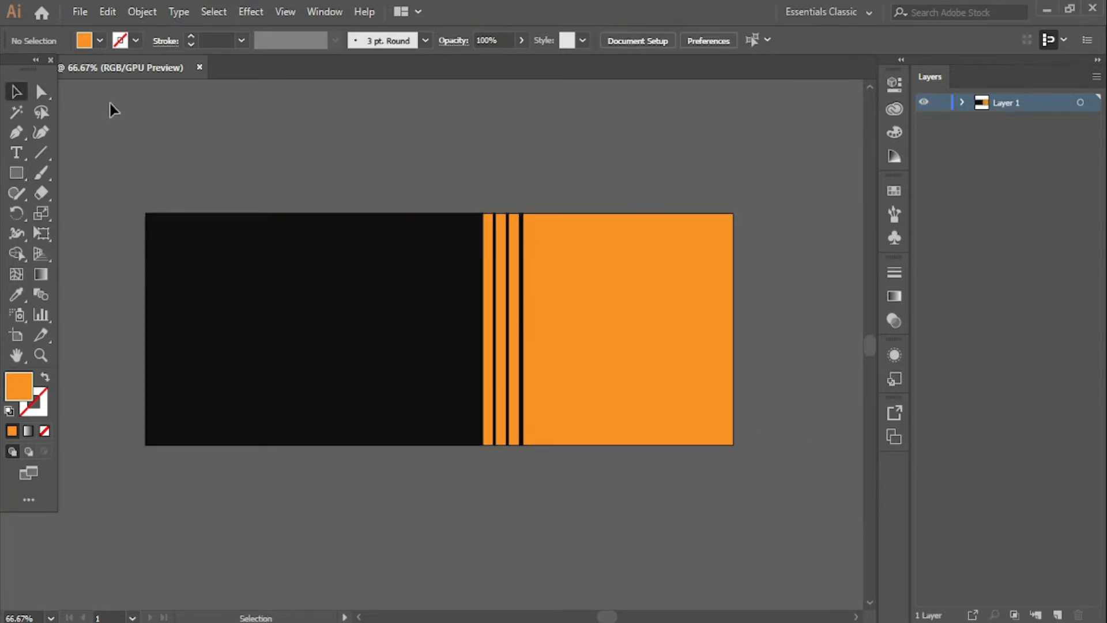
# - Place the group office photo from the Desktop onto the canvas
pyautogui.click(79, 13)
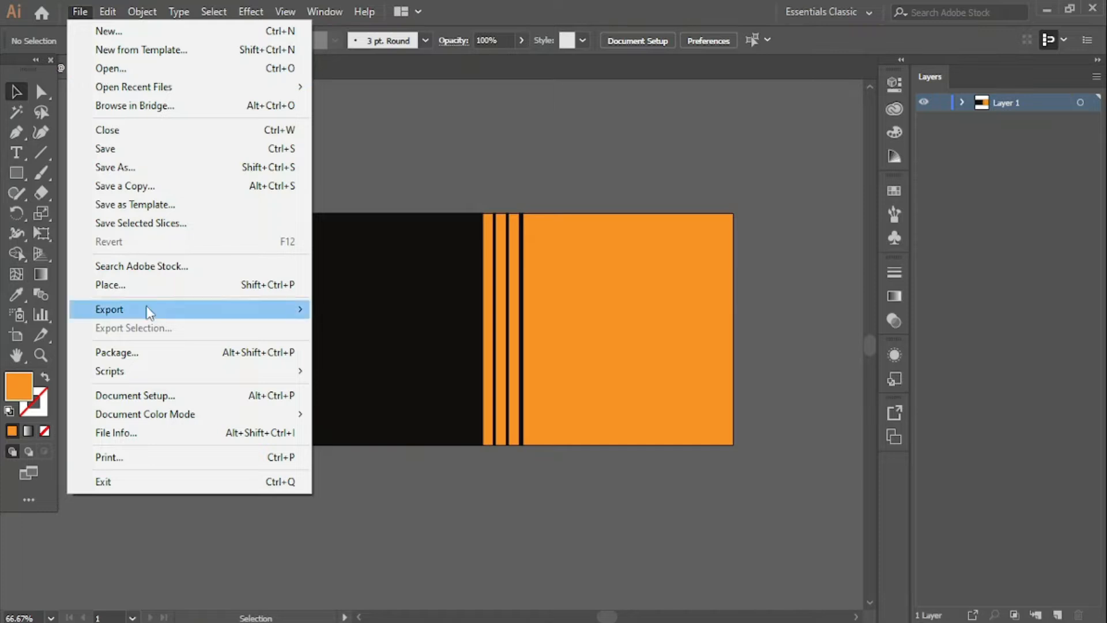
pyautogui.click(132, 284)
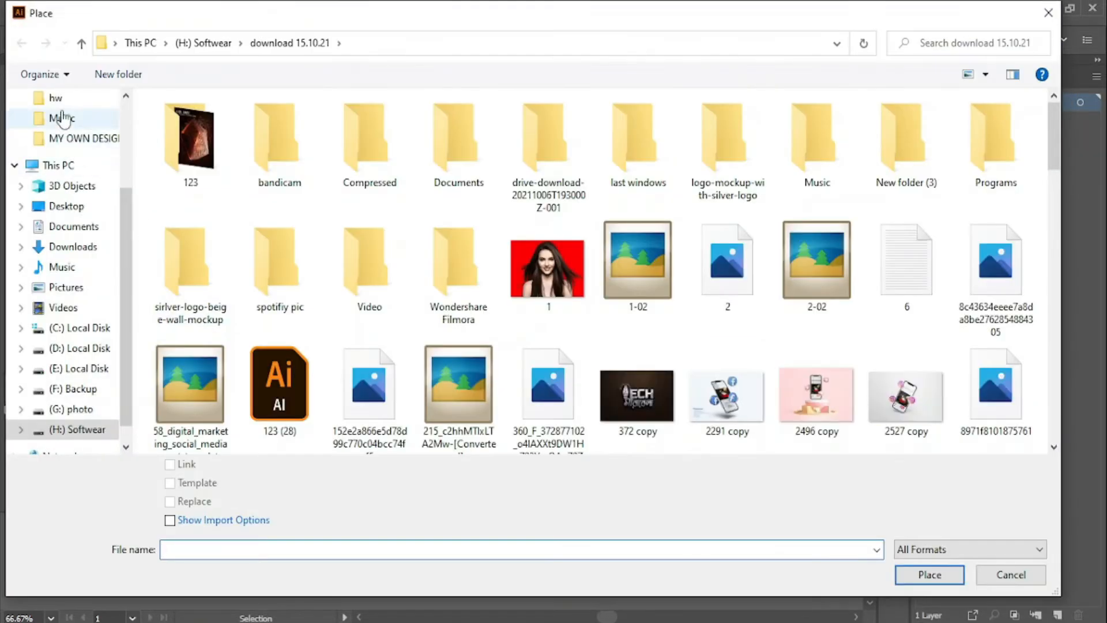
pyautogui.scroll(3, 64, 132)
pyautogui.click(66, 133)
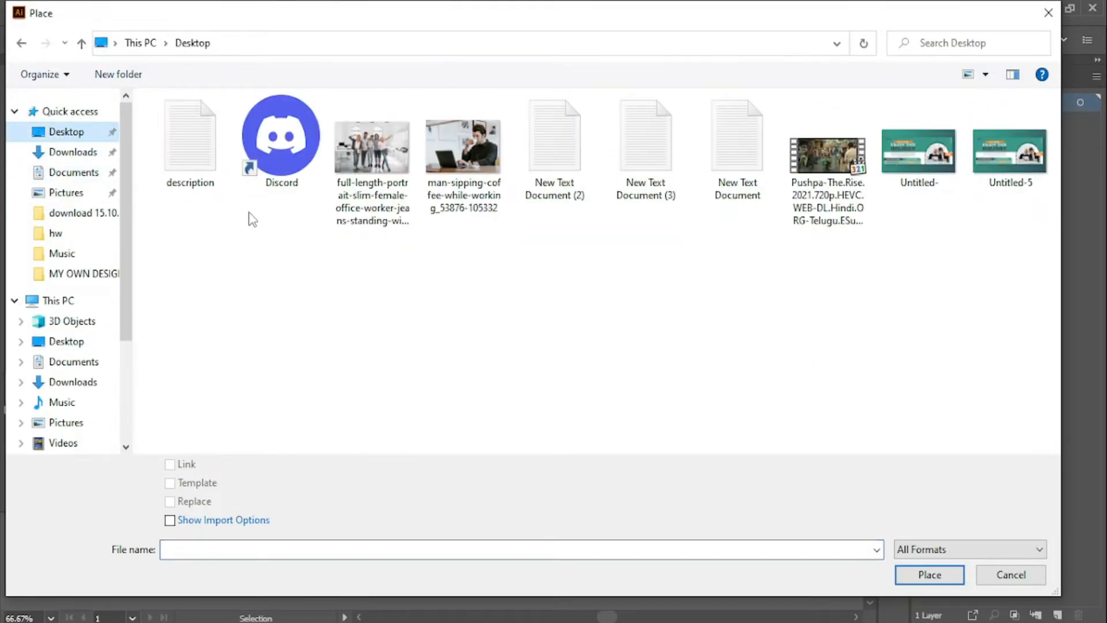
pyautogui.doubleClick(380, 173)
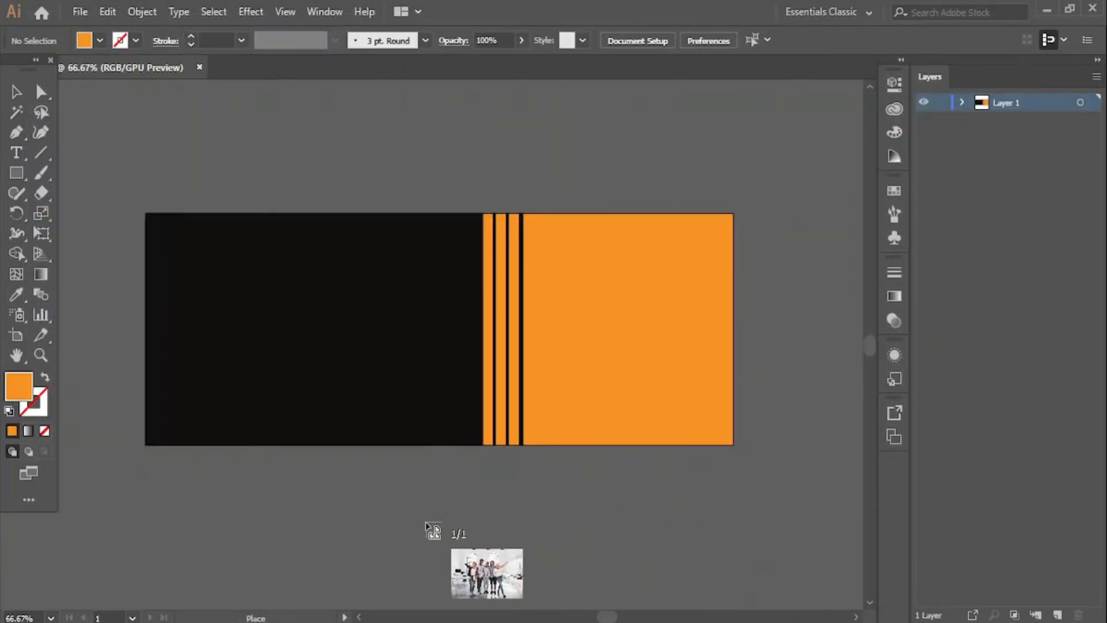
pyautogui.click(427, 521)
# - Scale the group photo down, move it below the banner, and embed it
pyautogui.scroll(-3, 465, 476)
pyautogui.moveTo(572, 479); pyautogui.dragTo(359, 420)
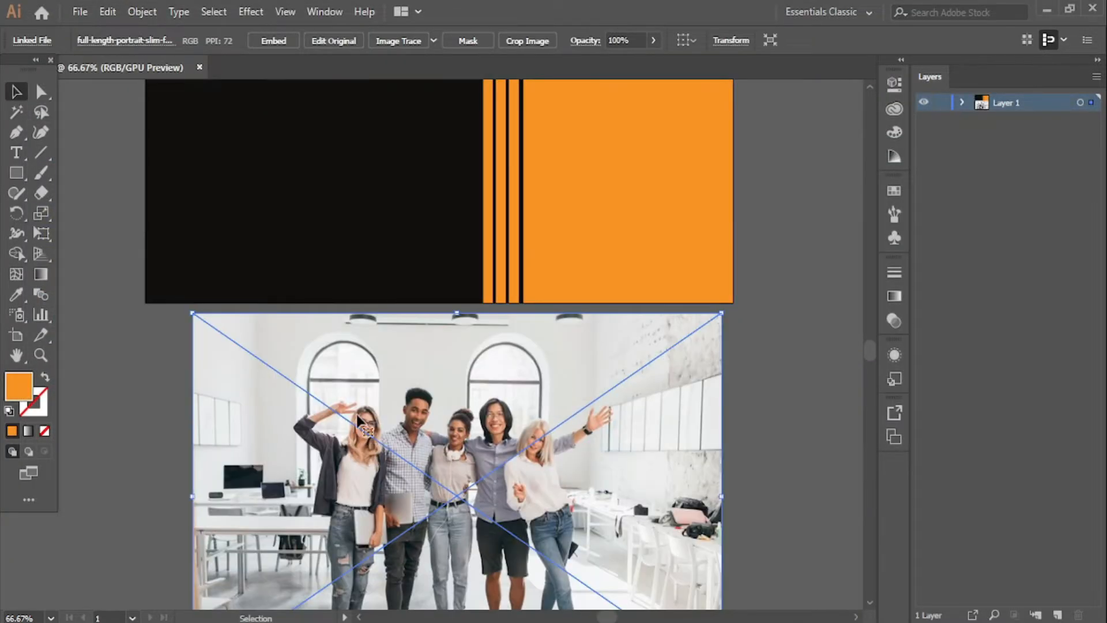
pyautogui.moveTo(721, 313); pyautogui.dragTo(559, 425)
pyautogui.moveTo(500, 495); pyautogui.dragTo(617, 434)
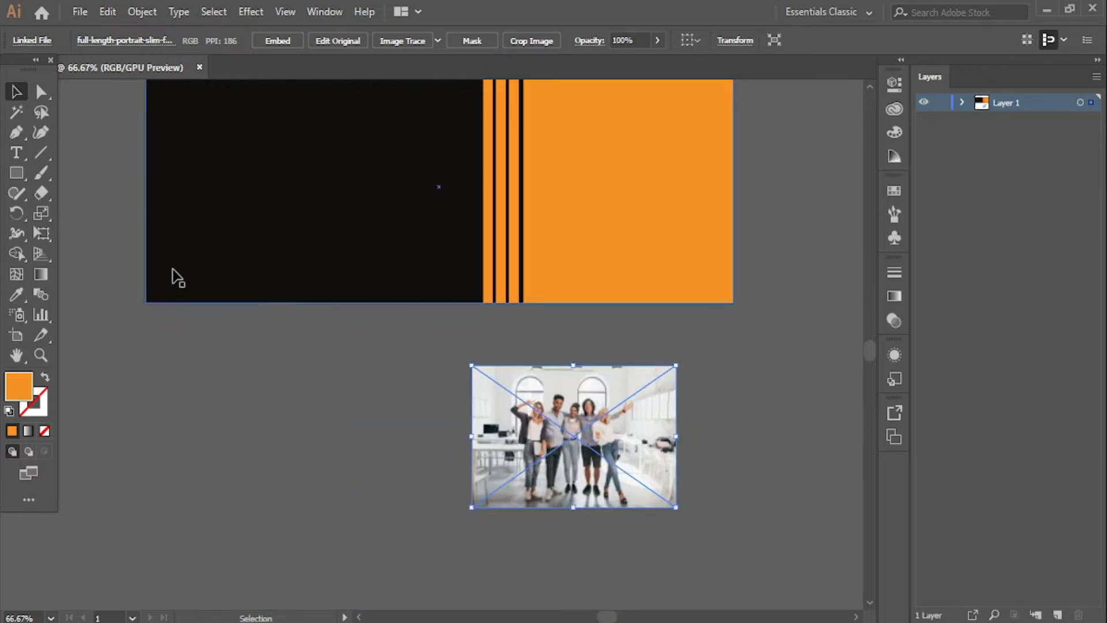
pyautogui.click(278, 41)
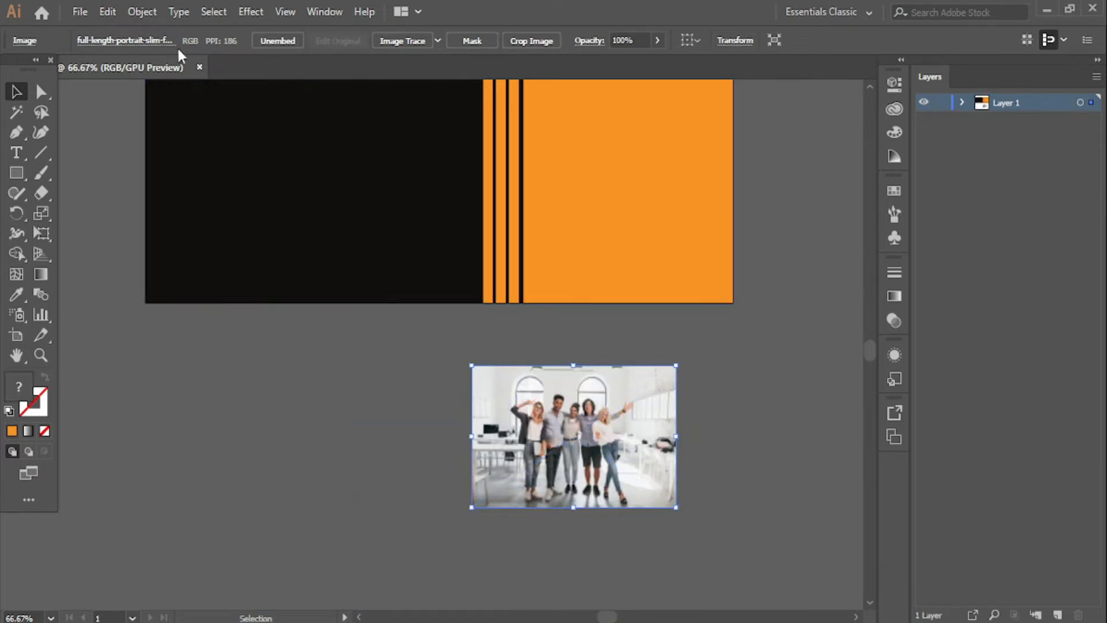
pyautogui.click(80, 12)
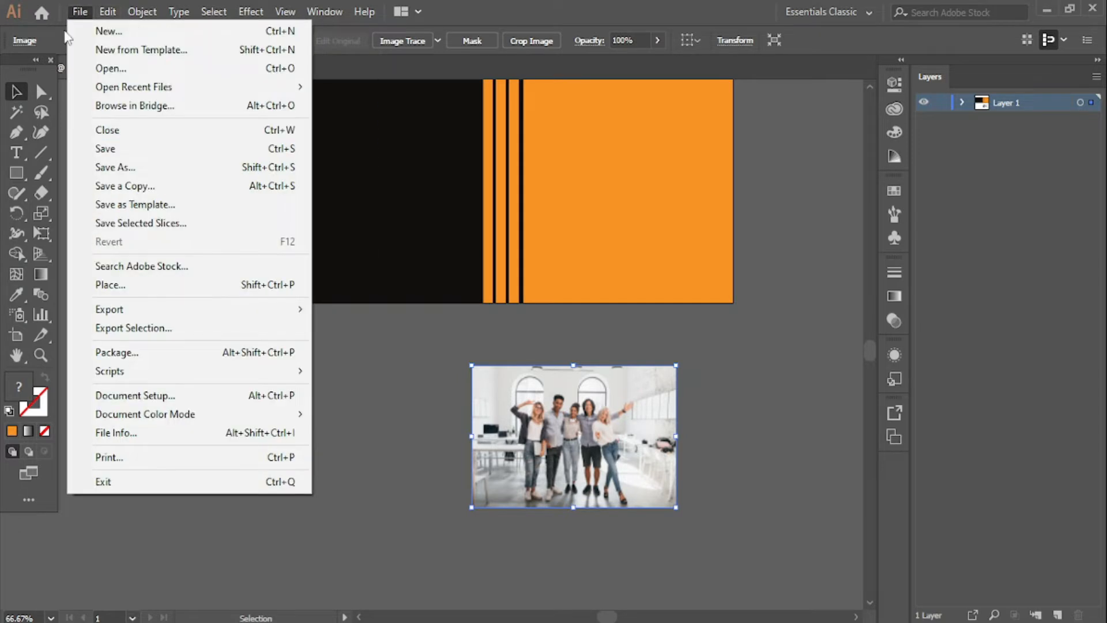
# - Place the coffee photo, shrink it, and embed it
pyautogui.click(118, 287)
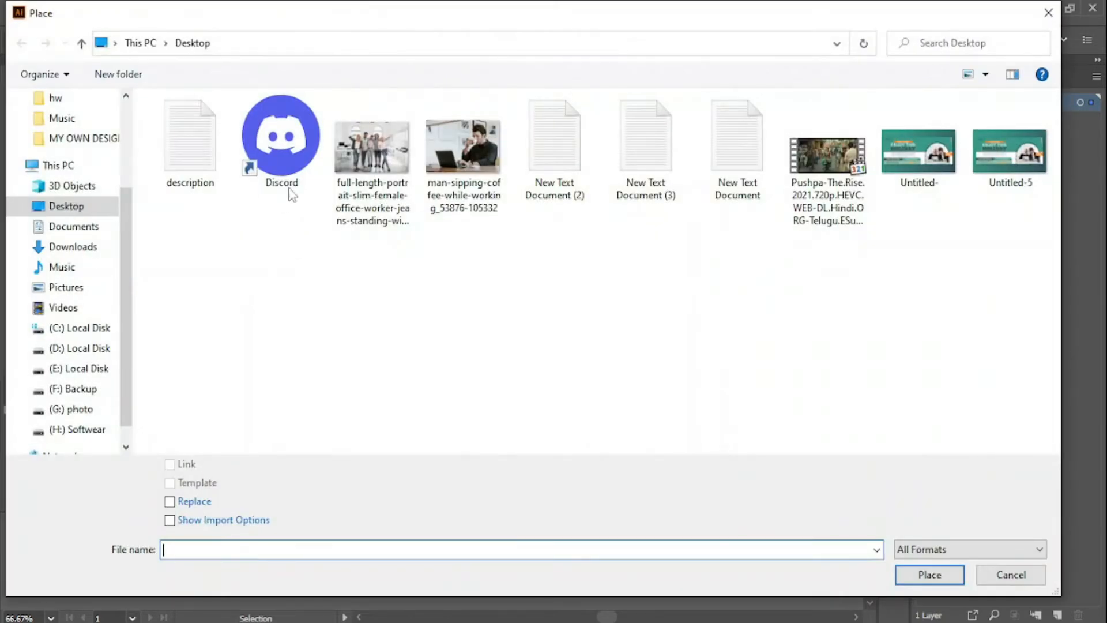
pyautogui.doubleClick(434, 176)
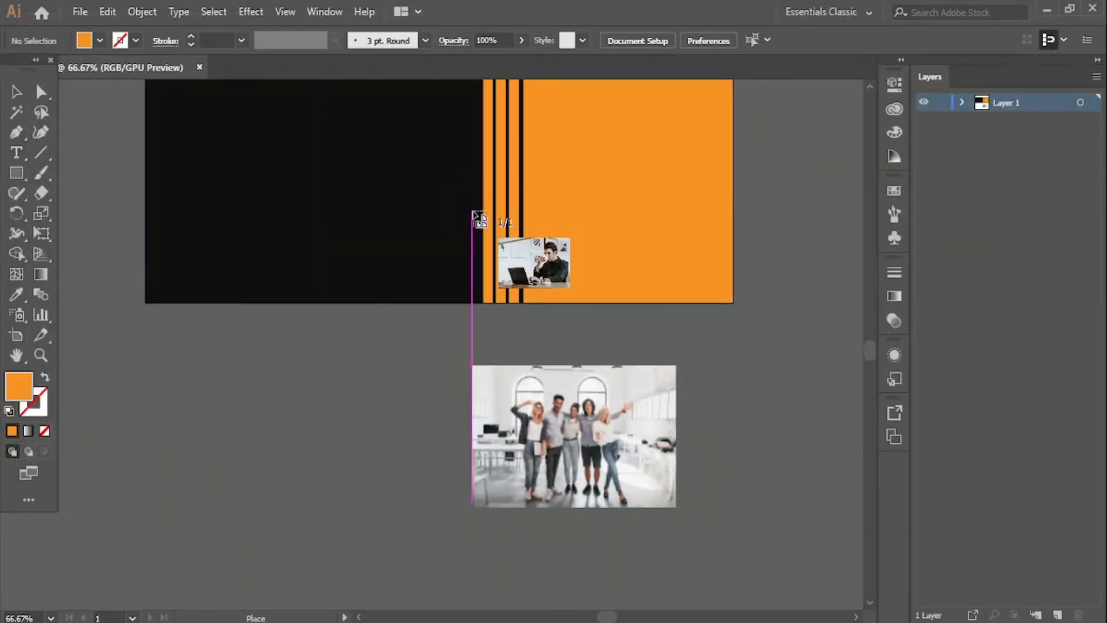
pyautogui.click(217, 403)
pyautogui.moveTo(747, 402); pyautogui.dragTo(545, 544)
pyautogui.moveTo(482, 570); pyautogui.dragTo(353, 403)
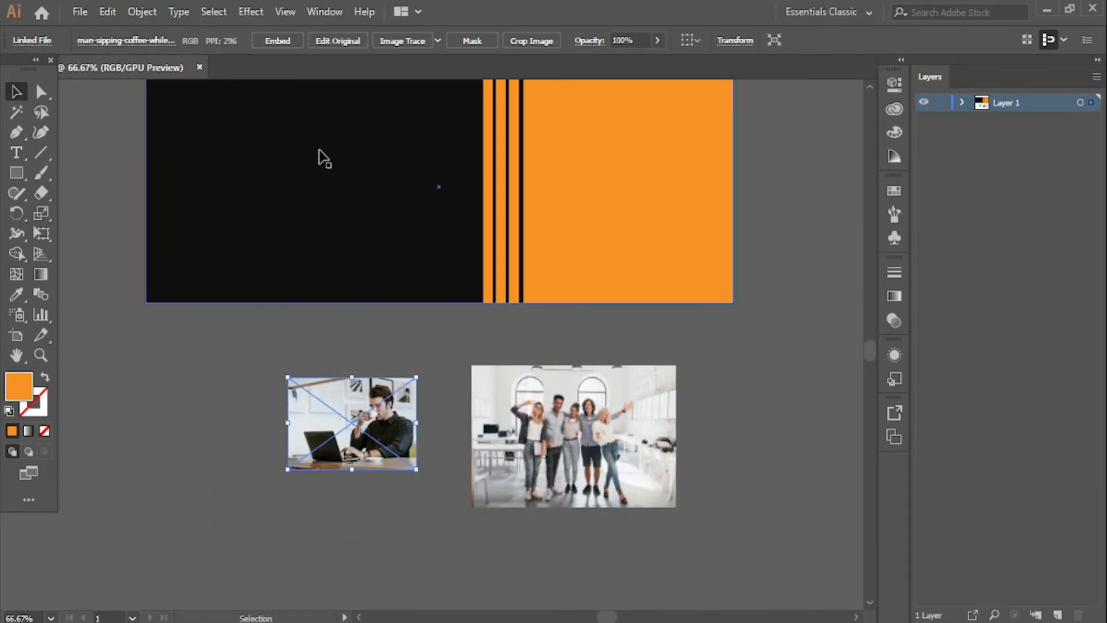
pyautogui.click(278, 40)
# - Move the coffee photo onto the orange block and enlarge it
pyautogui.moveTo(384, 436); pyautogui.dragTo(731, 246)
pyautogui.moveTo(729, 245); pyautogui.dragTo(507, 297)
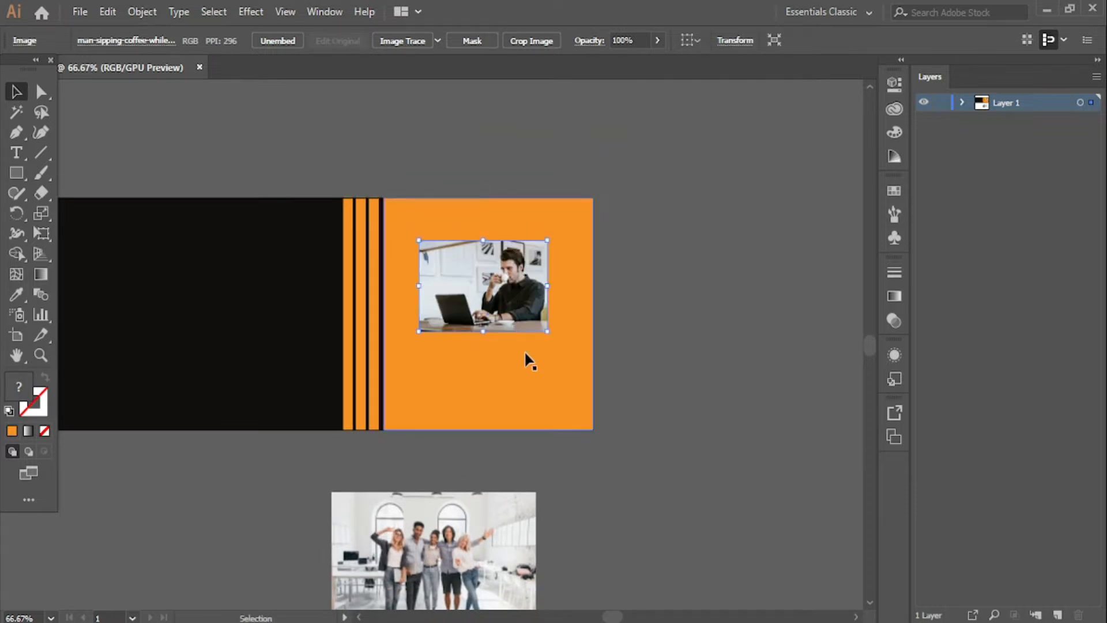
pyautogui.moveTo(547, 331)
pyautogui.mouseDown()
pyautogui.moveTo(565, 363)
pyautogui.moveTo(594, 363)
pyautogui.moveTo(557, 350)
pyautogui.mouseUp()
pyautogui.moveTo(609, 382); pyautogui.dragTo(824, 493)
# - Move the orange square over the man's laptop photo
pyautogui.click(590, 434)
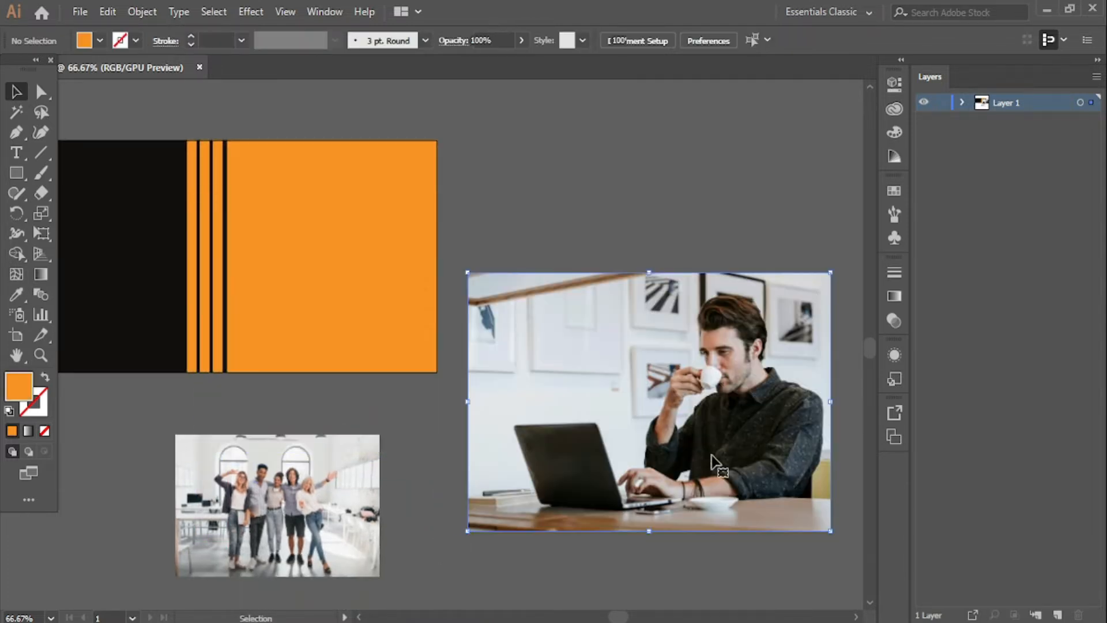
pyautogui.click(403, 299)
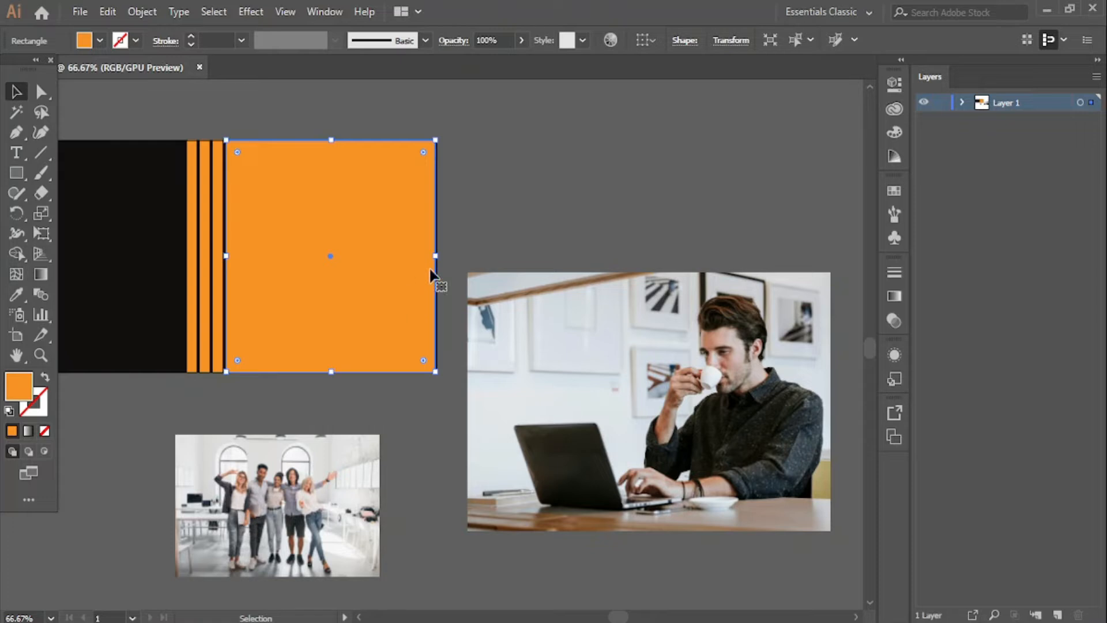
pyautogui.moveTo(436, 256); pyautogui.dragTo(725, 404)
pyautogui.click(526, 218)
# - Send the man's photo to back and shrink it under the orange square
pyautogui.click(795, 358)
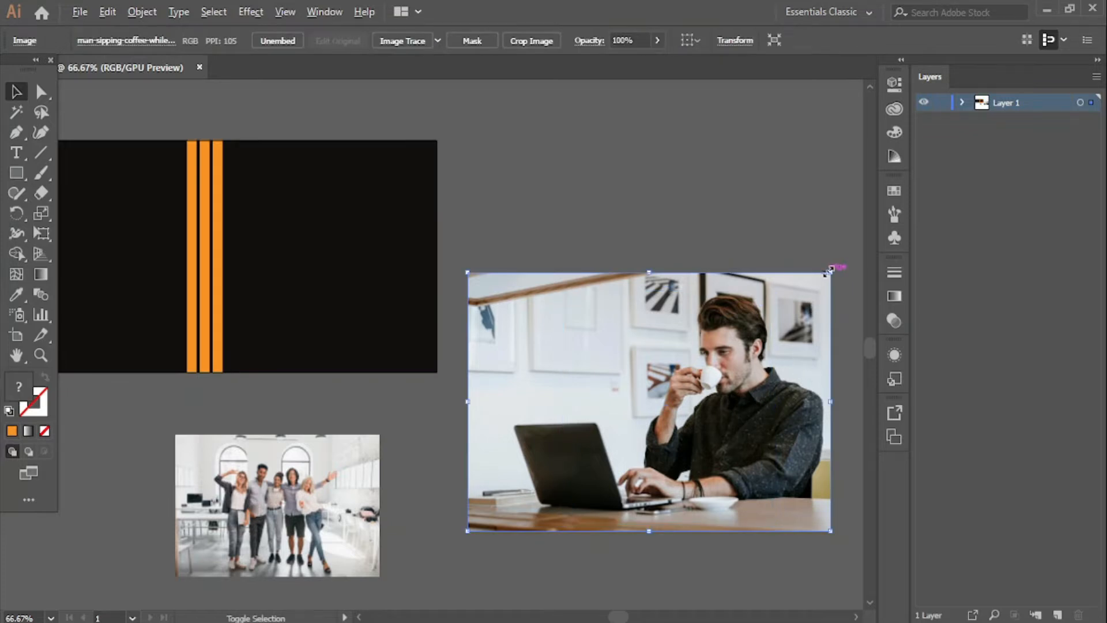
pyautogui.rightClick(799, 316)
pyautogui.moveTo(842, 458)
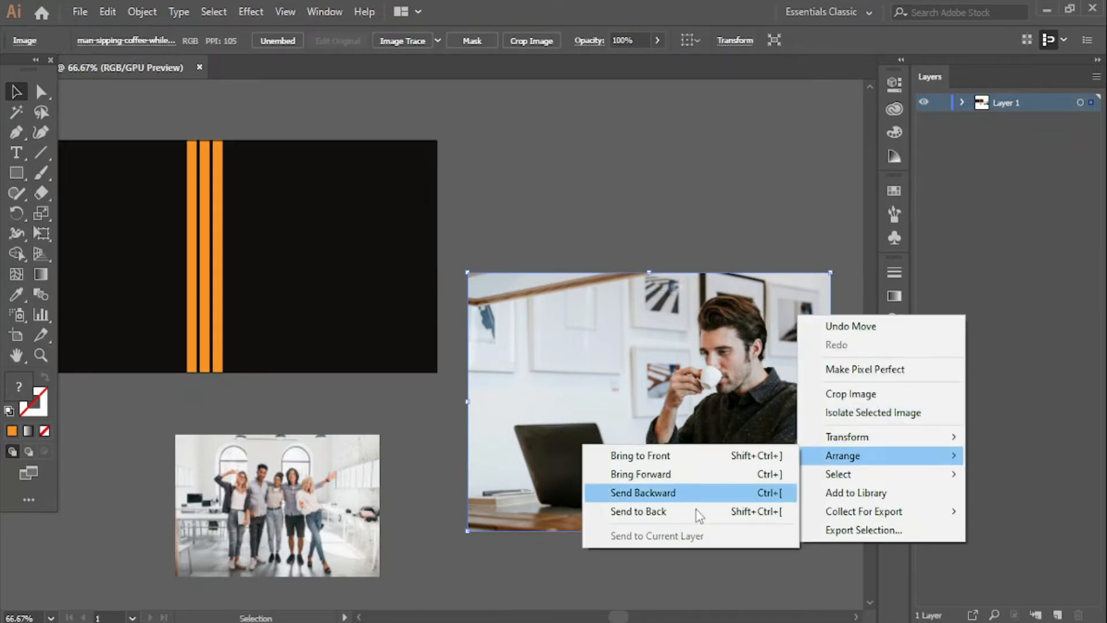
pyautogui.click(699, 513)
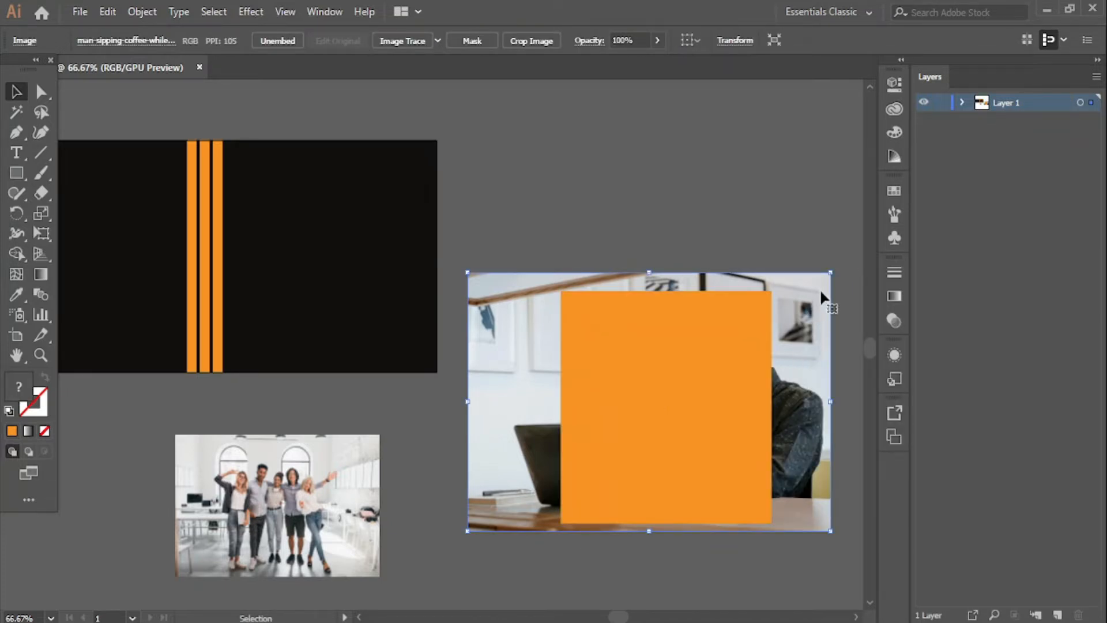
pyautogui.moveTo(830, 273); pyautogui.dragTo(821, 280)
pyautogui.moveTo(803, 324); pyautogui.dragTo(808, 328)
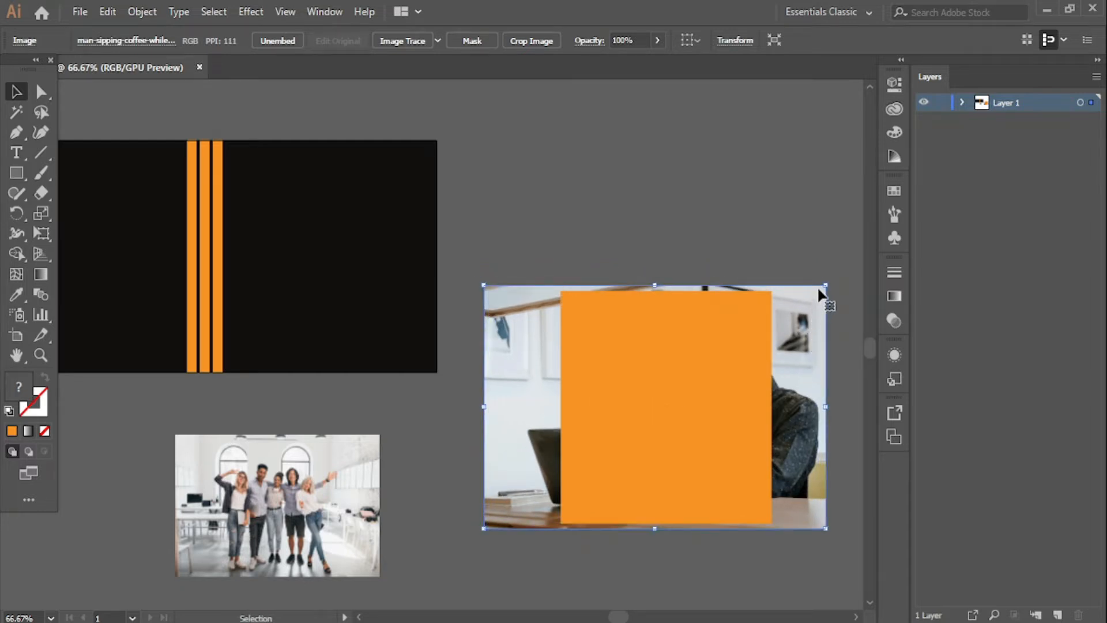
# - Clip the photo to the orange square and move it beside the stripes
pyautogui.moveTo(785, 246); pyautogui.dragTo(382, 248)
pyautogui.rightClick(713, 408)
pyautogui.click(784, 277)
pyautogui.click(724, 240)
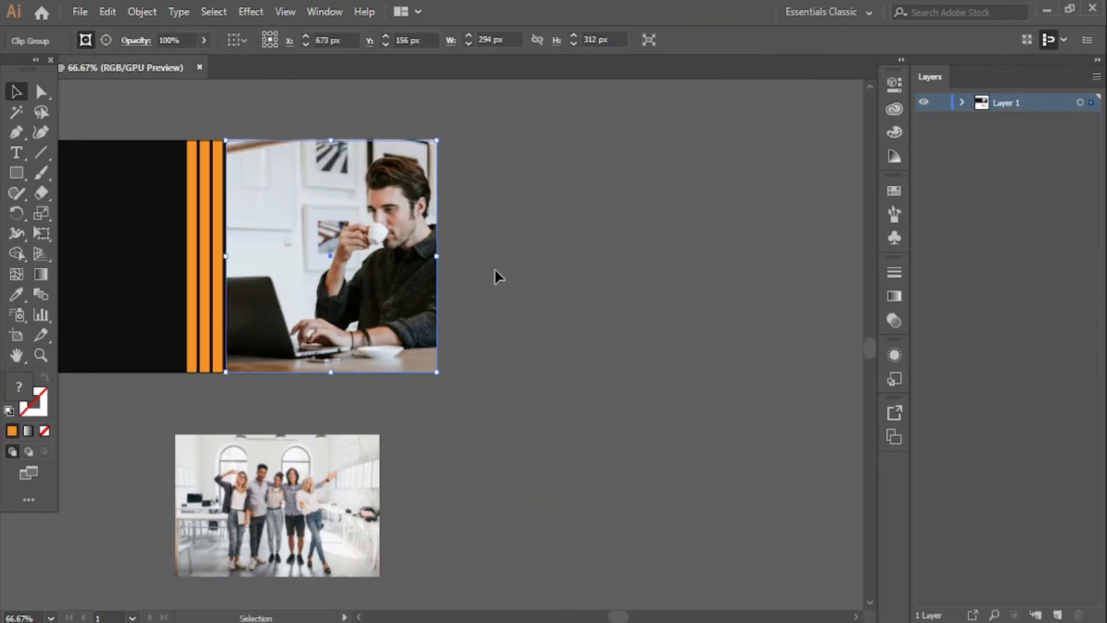
pyautogui.click(496, 270)
# - Move the group photo onto the banner, shrink it, and centre it vertically
pyautogui.moveTo(396, 473); pyautogui.dragTo(707, 441)
pyautogui.moveTo(620, 512); pyautogui.dragTo(493, 505)
pyautogui.moveTo(564, 418); pyautogui.dragTo(552, 239)
pyautogui.keyDown('shift'); pyautogui.click(366, 269); pyautogui.keyUp('shift')
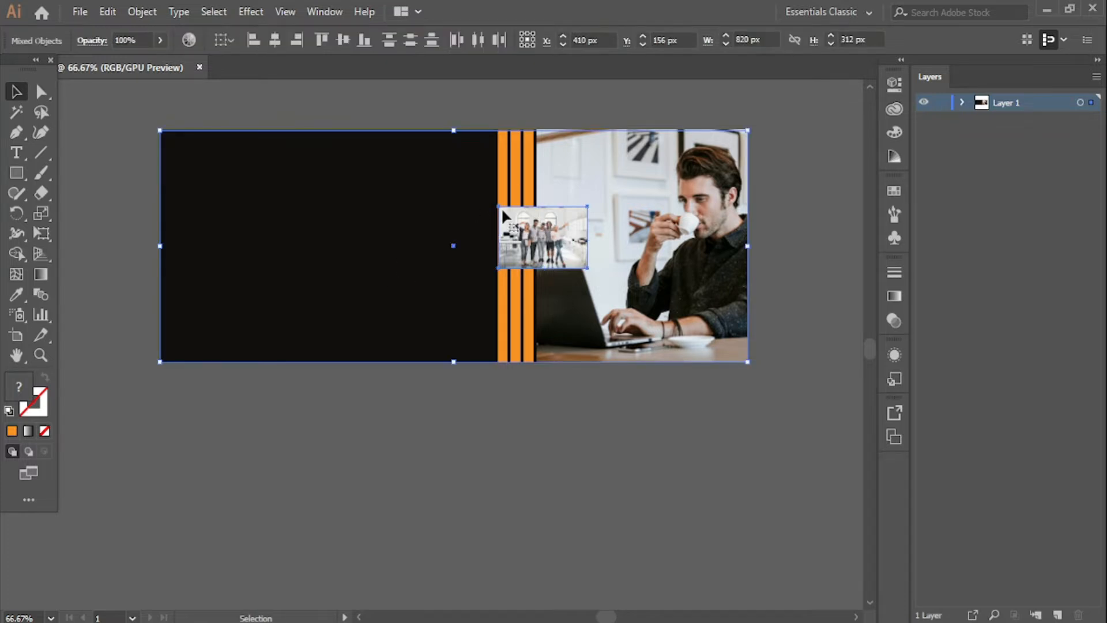
pyautogui.click(343, 40)
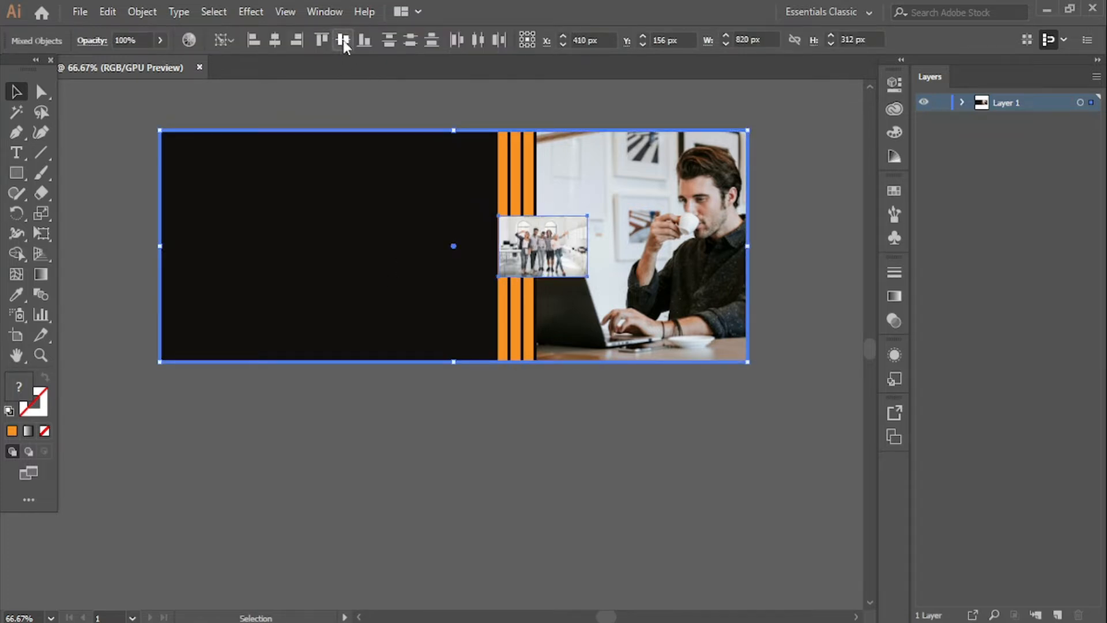
pyautogui.click(794, 123)
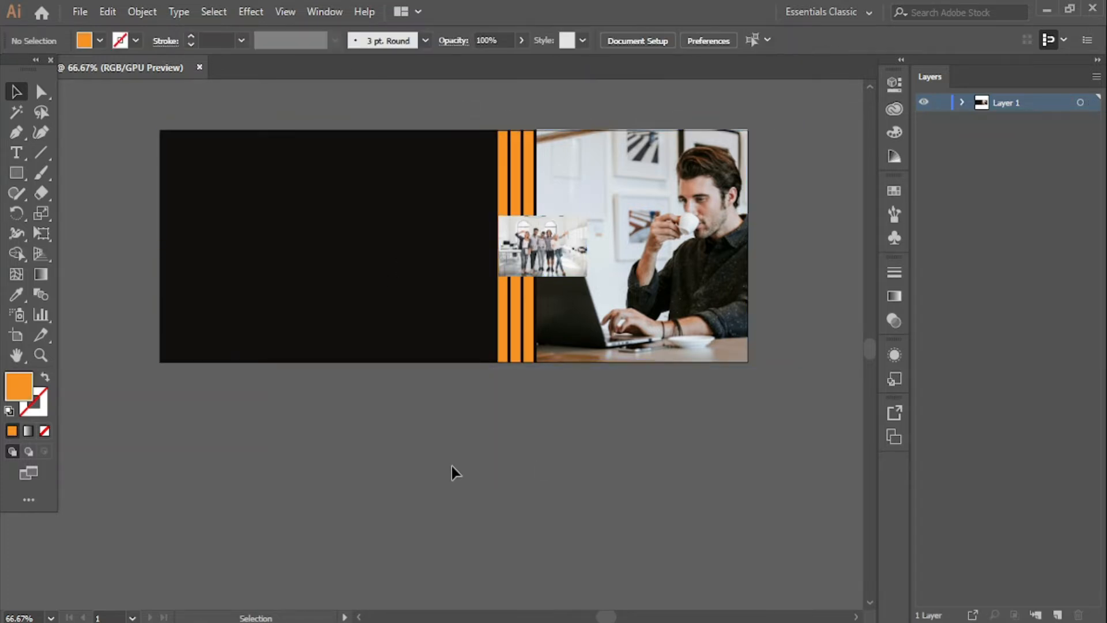
# - Draw an orange-outlined rectangle framing the group photo
pyautogui.click(16, 174)
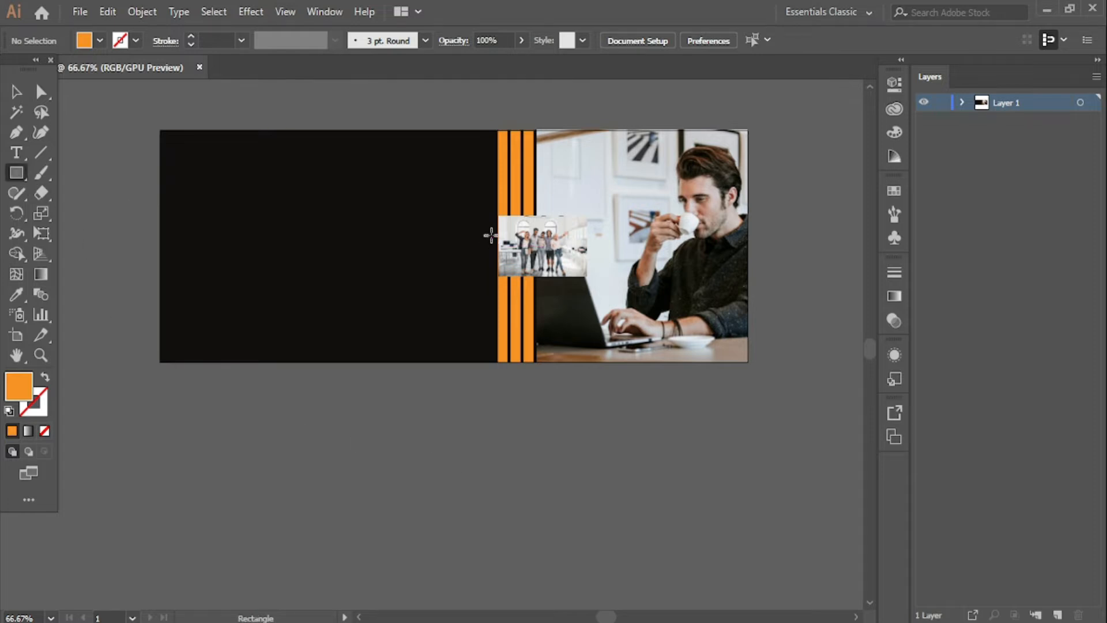
pyautogui.moveTo(498, 217); pyautogui.dragTo(588, 277)
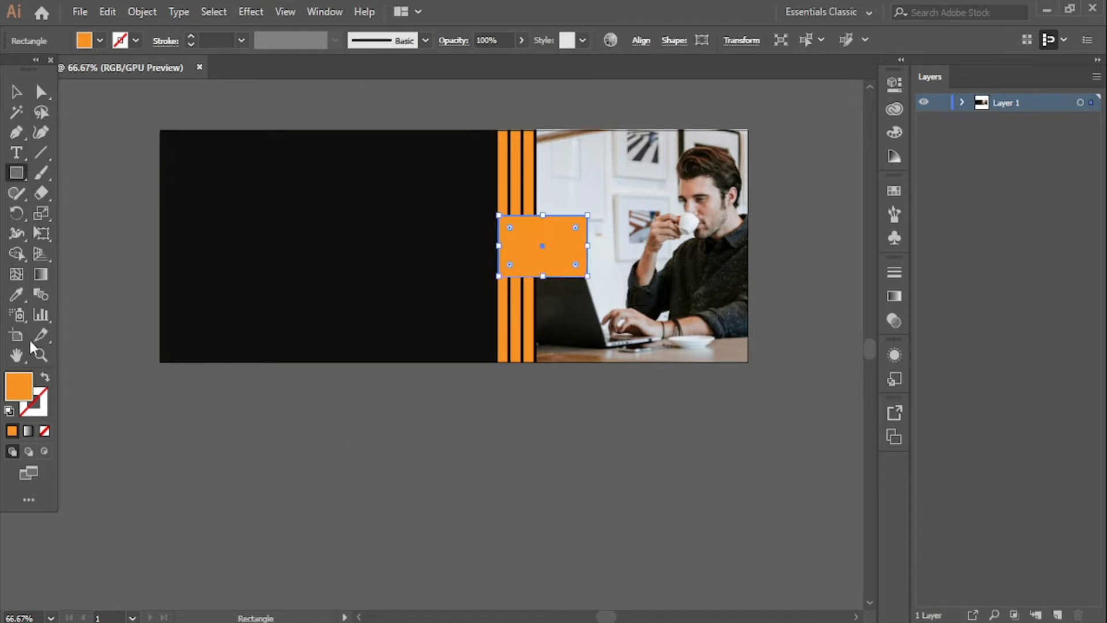
pyautogui.click(46, 378)
pyautogui.click(16, 91)
pyautogui.click(225, 445)
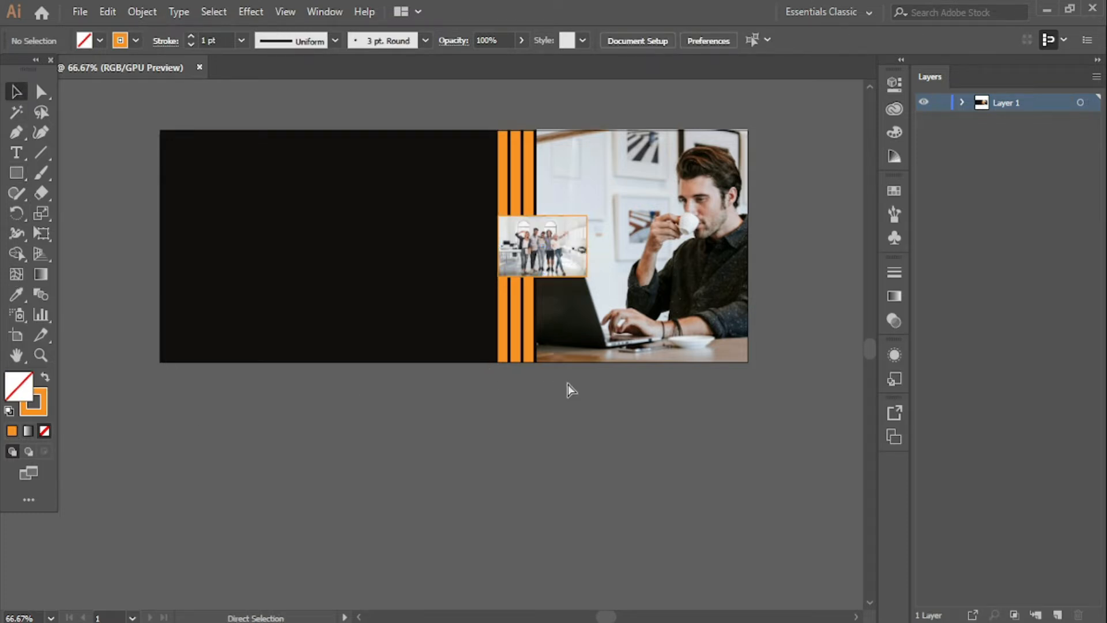
# - Zoom in and move the group photo down slightly inside the frame
pyautogui.hotkey('ctrl', '+')
pyautogui.hotkey('ctrl', '+')
pyautogui.scroll(3, 571, 392)
pyautogui.moveTo(653, 496); pyautogui.dragTo(481, 539)
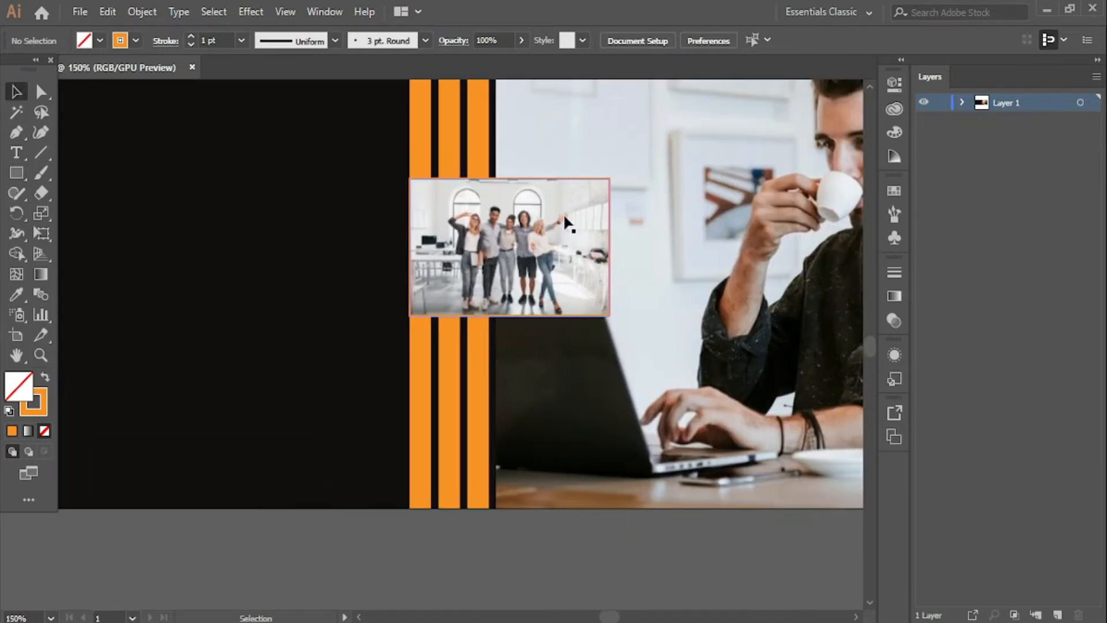
pyautogui.click(596, 173)
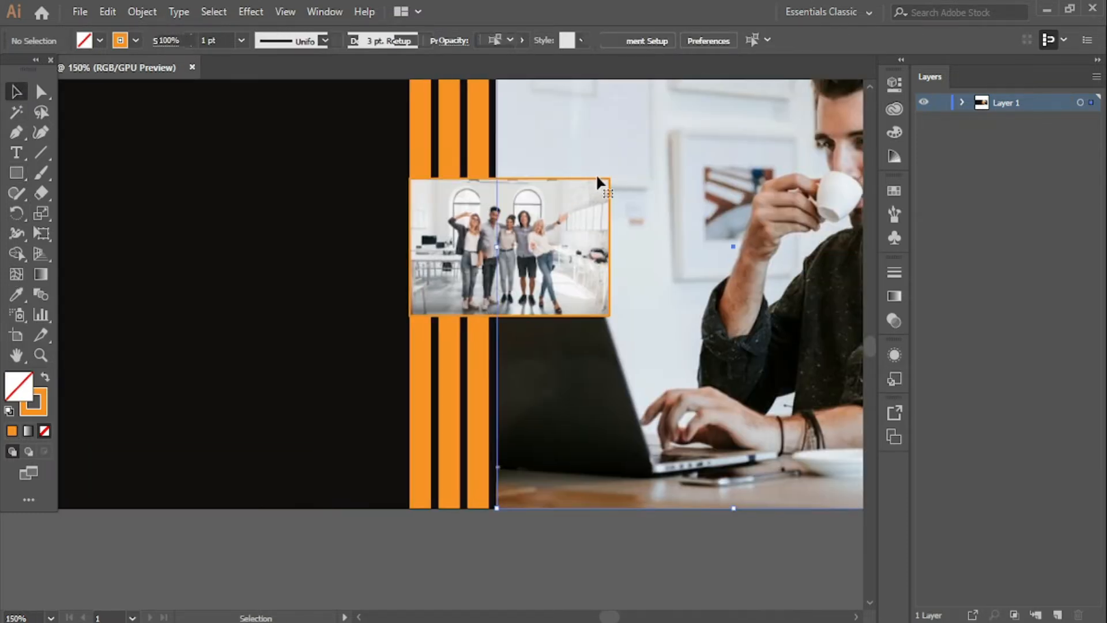
pyautogui.click(414, 551)
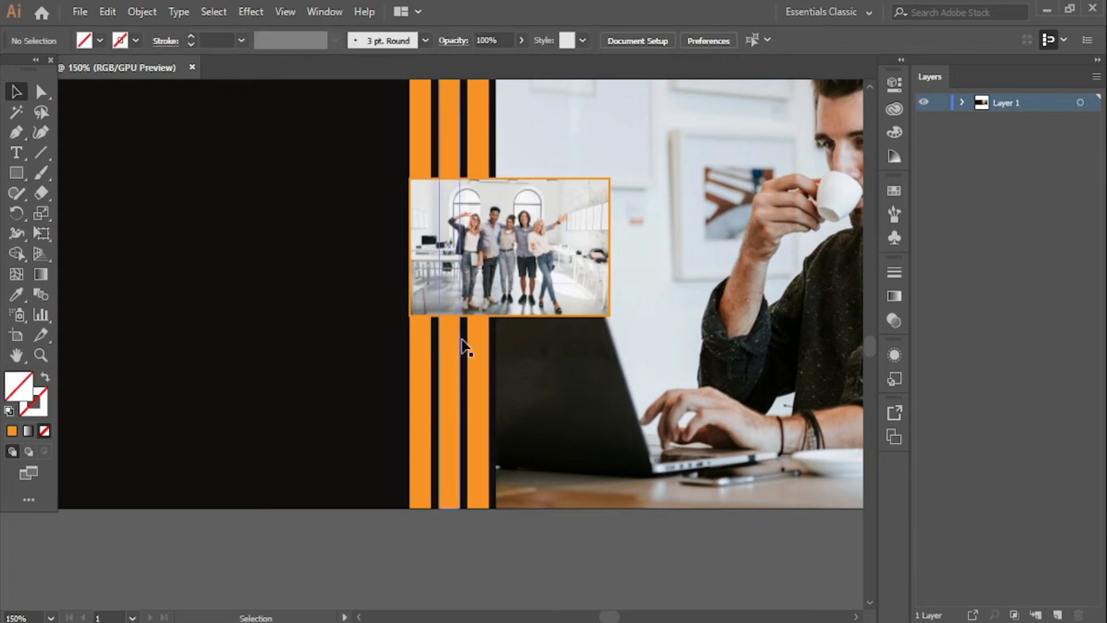
pyautogui.click(514, 319)
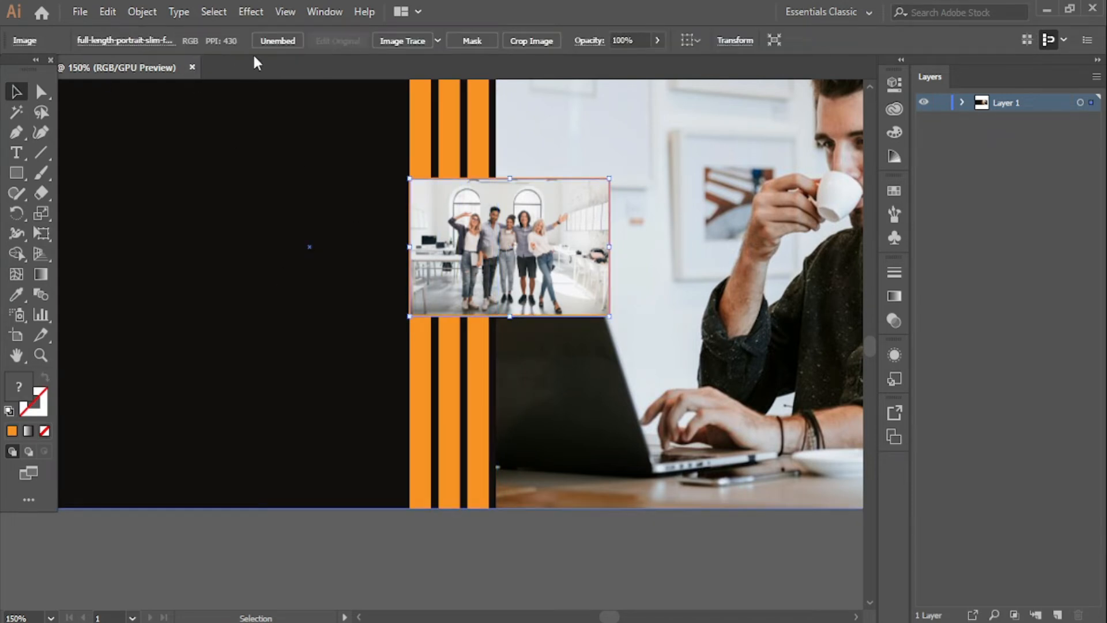
pyautogui.click(397, 561)
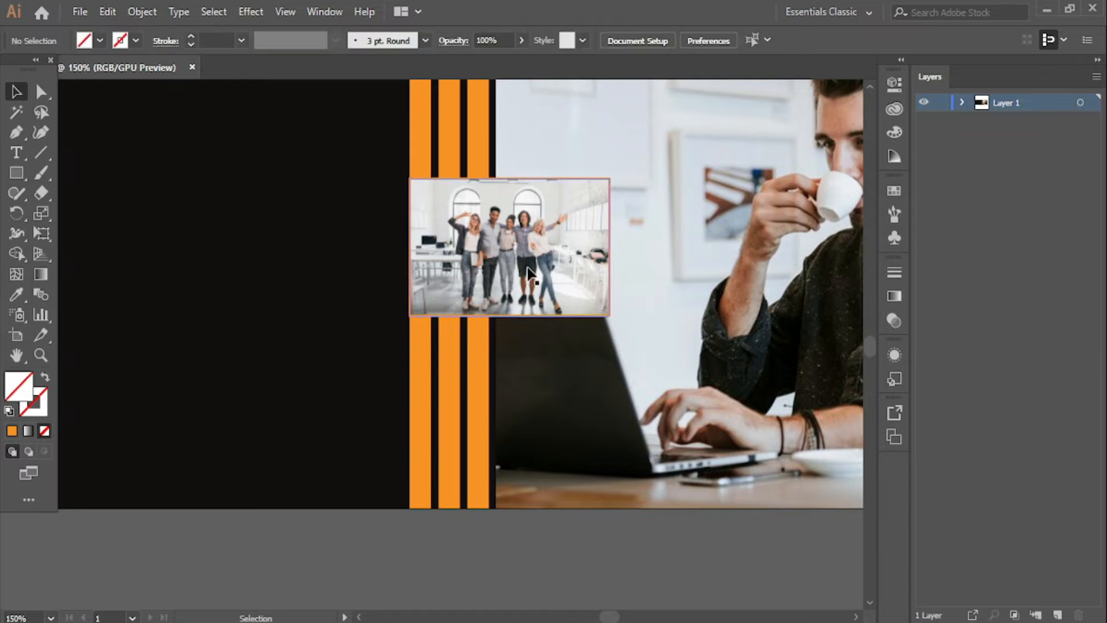
pyautogui.click(513, 200)
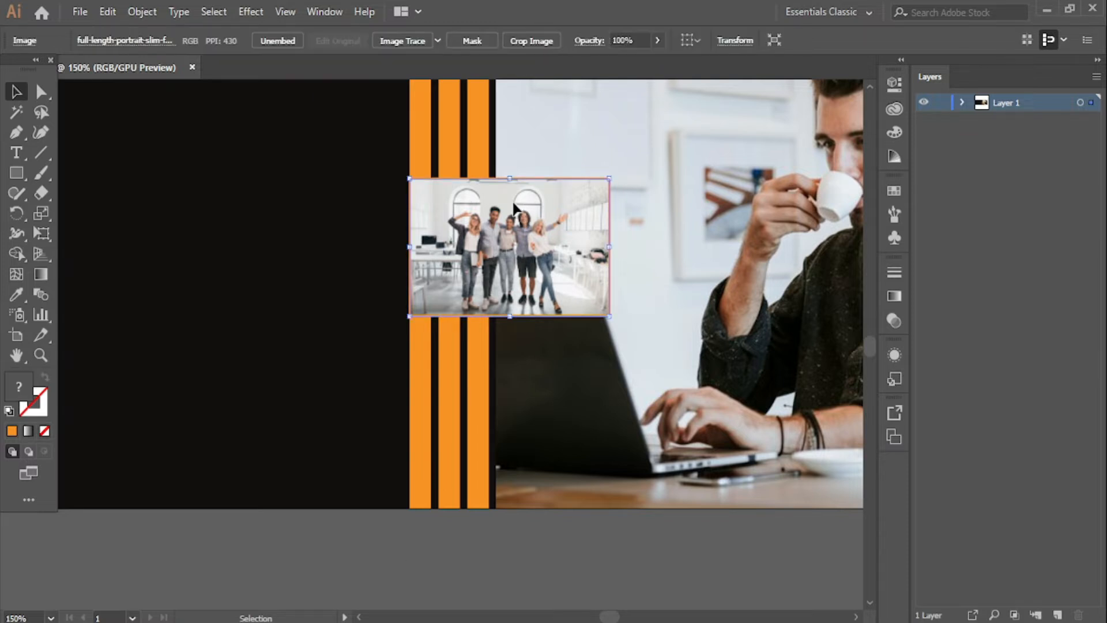
pyautogui.moveTo(514, 200); pyautogui.dragTo(514, 226)
# - Give the frame outline a 3 pt stroke in dark grey 191919
pyautogui.click(523, 179)
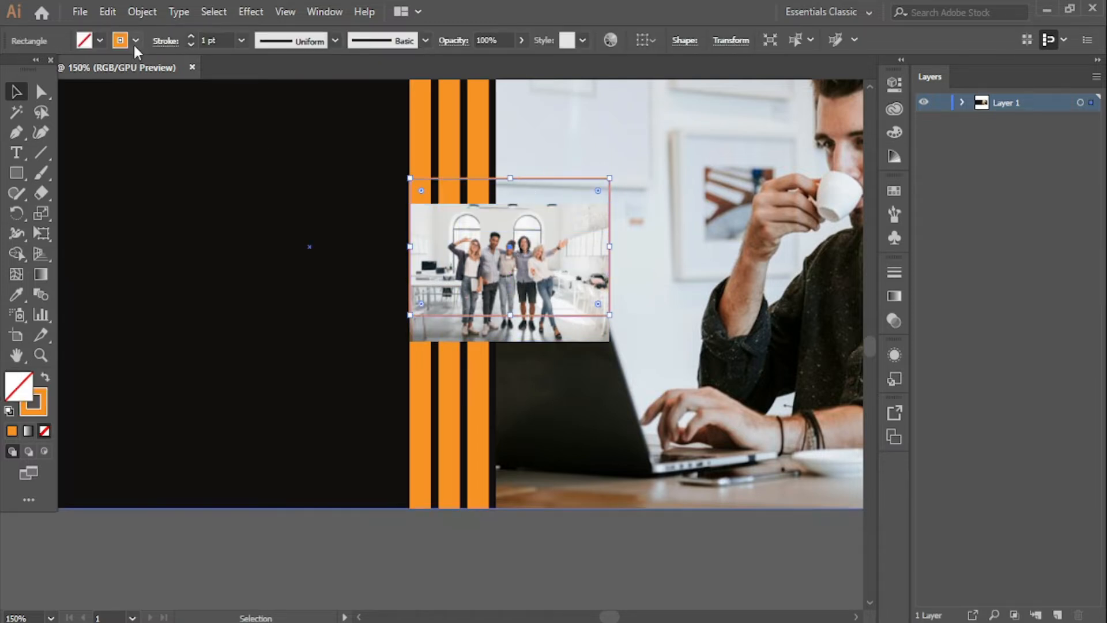
pyautogui.click(190, 36)
pyautogui.click(190, 36)
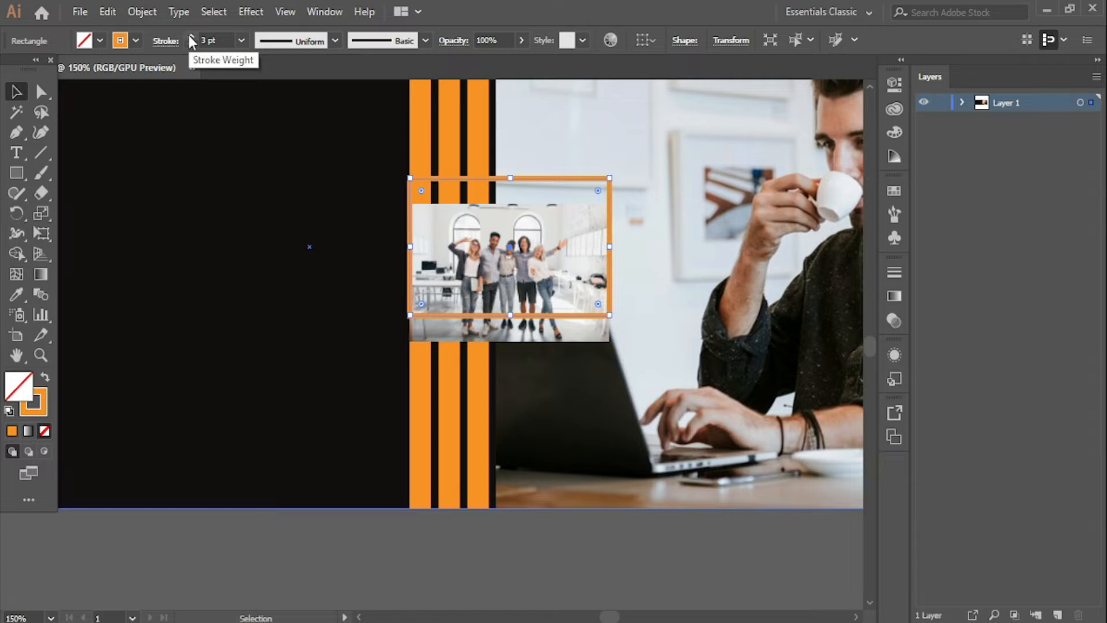
pyautogui.click(190, 36)
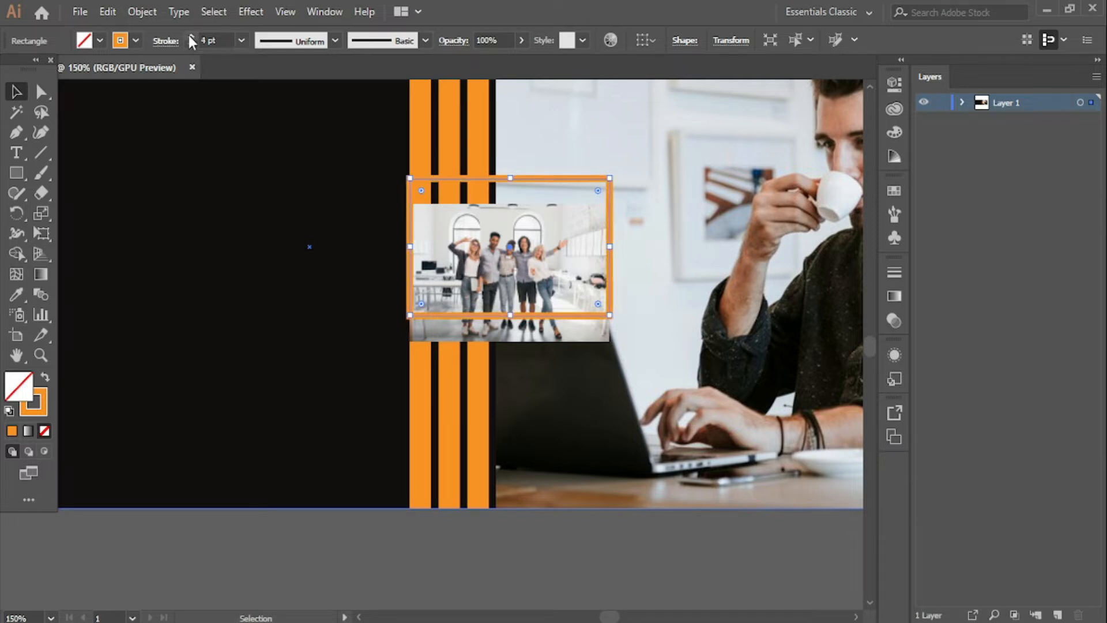
pyautogui.click(190, 45)
pyautogui.click(189, 45)
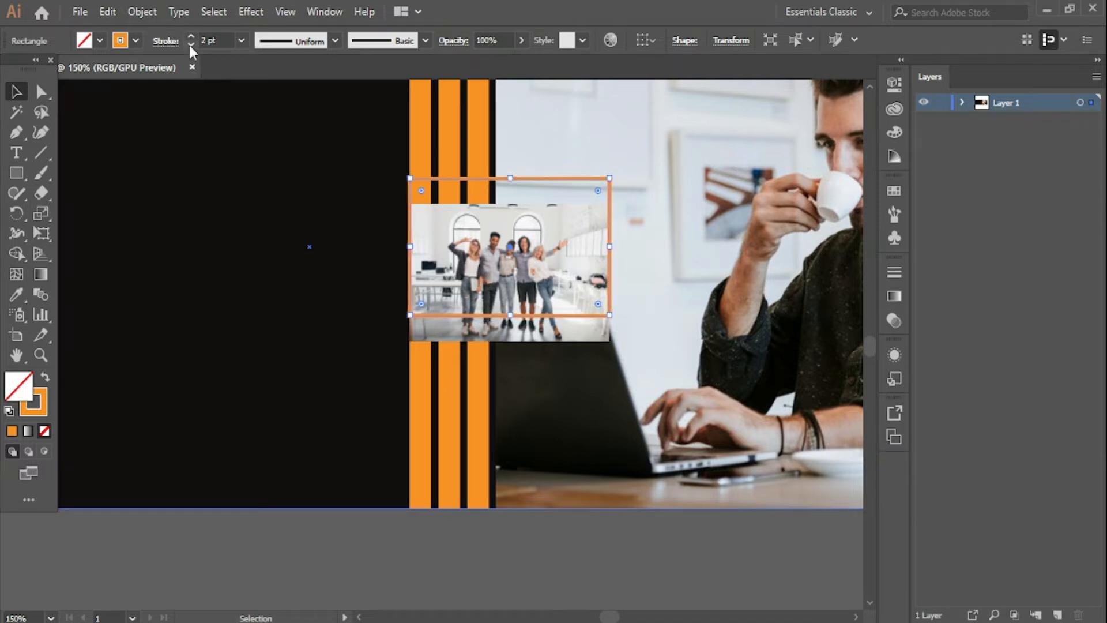
pyautogui.click(189, 36)
pyautogui.doubleClick(43, 398)
pyautogui.click(342, 401)
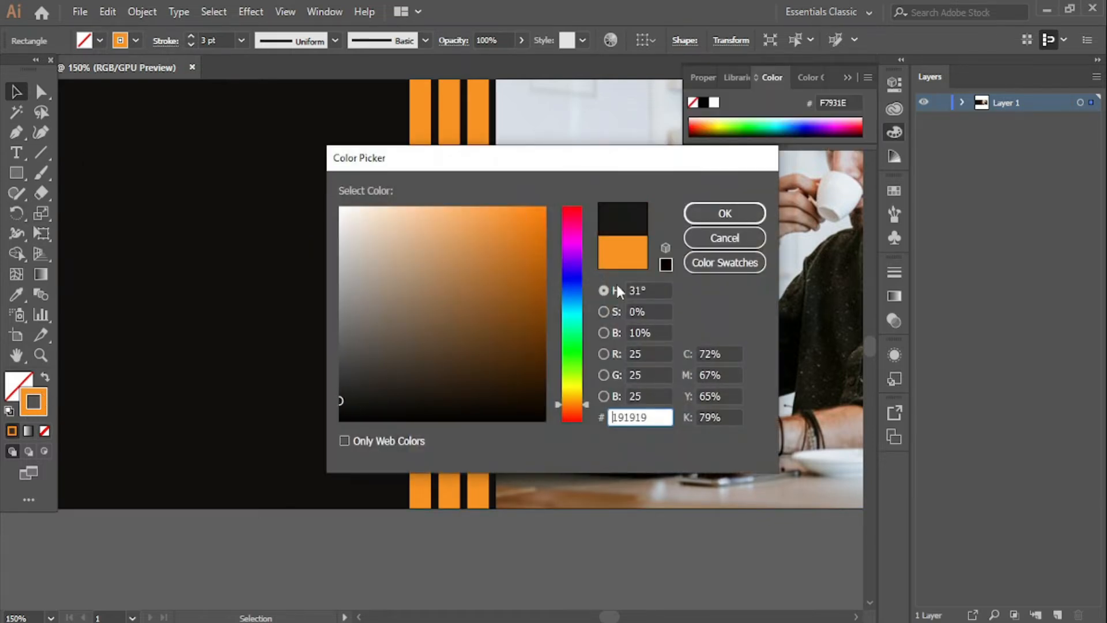
pyautogui.click(721, 214)
# - Sample the banner's black with the Eyedropper and make it a 3 pt frame border
pyautogui.click(16, 294)
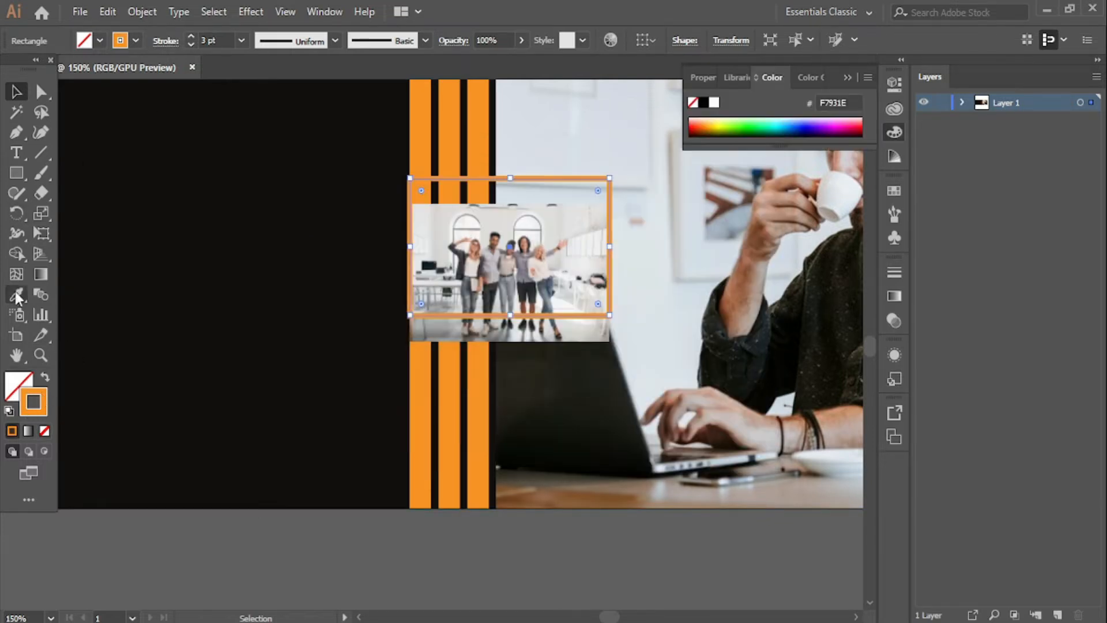
pyautogui.click(178, 303)
pyautogui.click(45, 378)
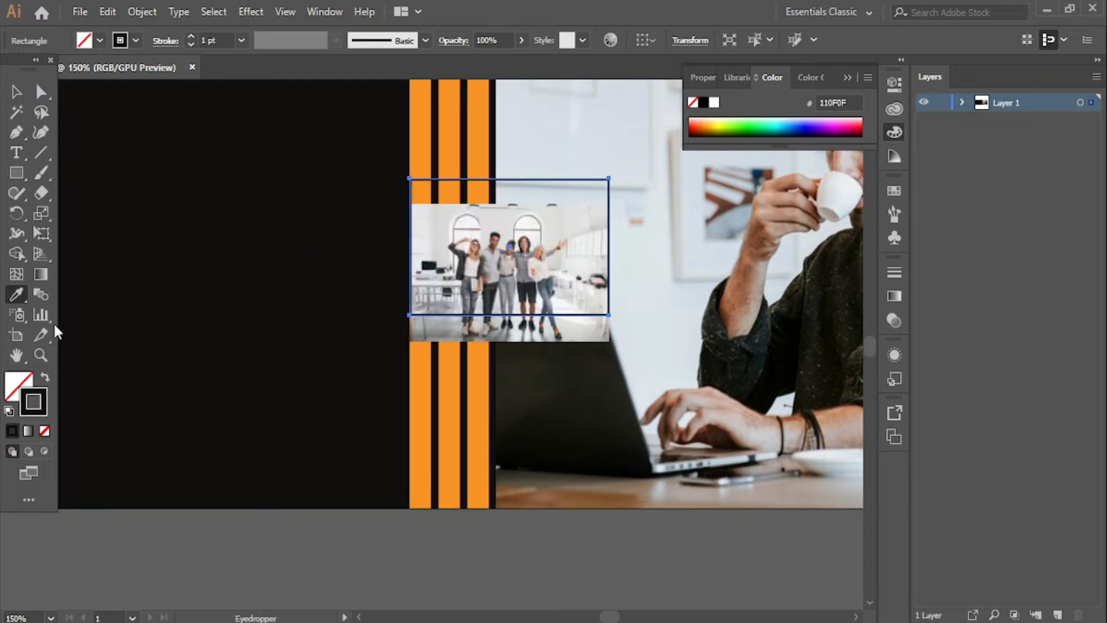
pyautogui.click(191, 35)
pyautogui.click(191, 36)
pyautogui.click(13, 98)
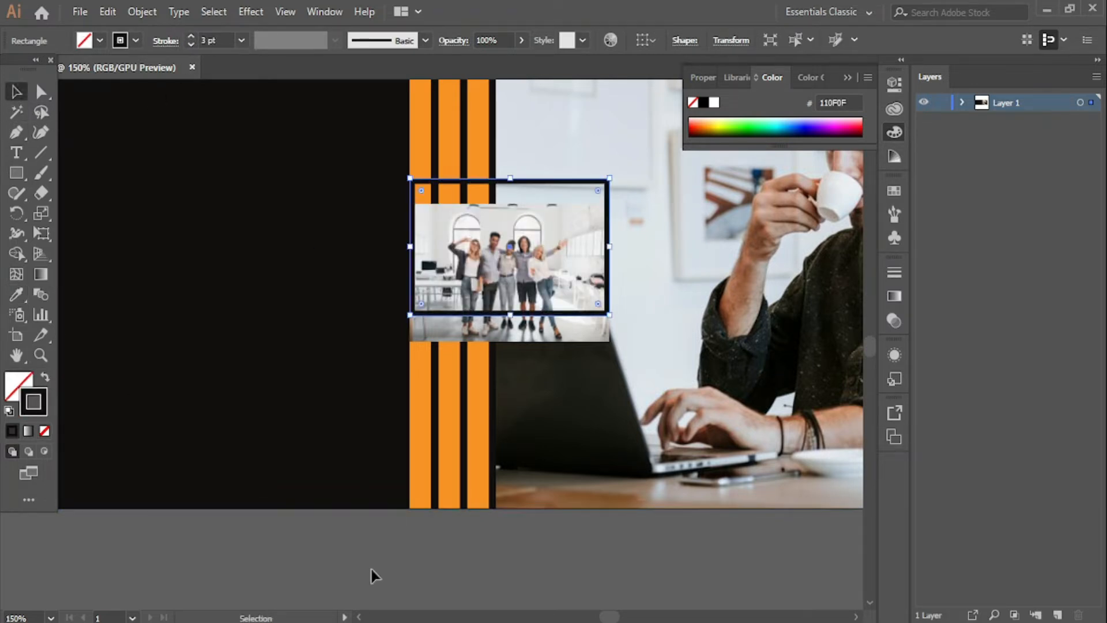
pyautogui.click(420, 566)
# - Nudge the group photo up inside the frame and extend the frame's bottom edge
pyautogui.moveTo(575, 340); pyautogui.dragTo(576, 316)
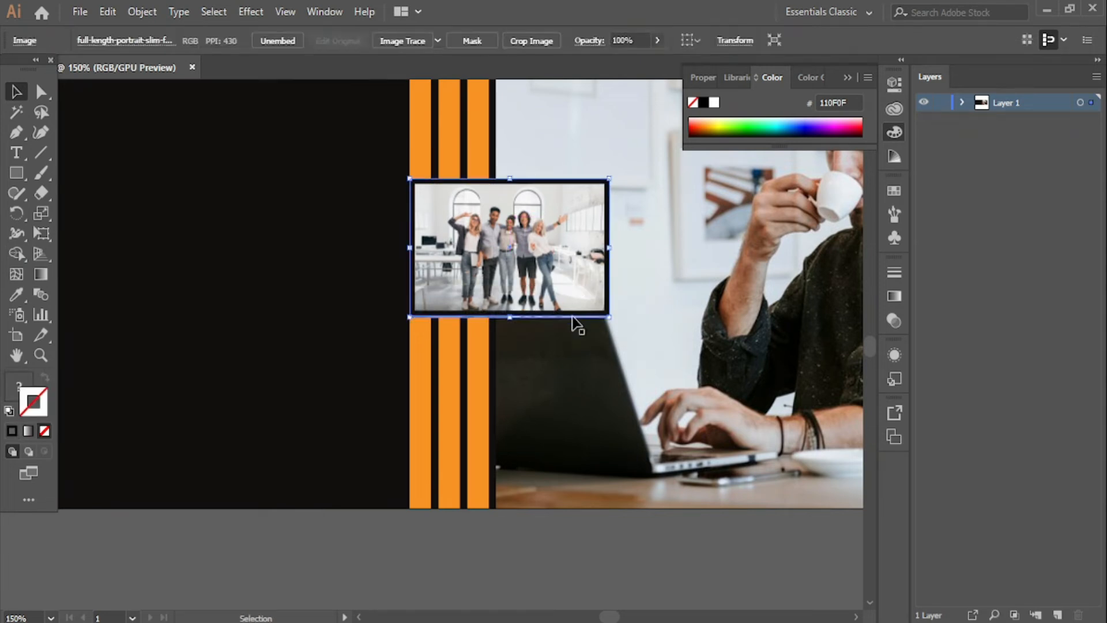
pyautogui.click(575, 556)
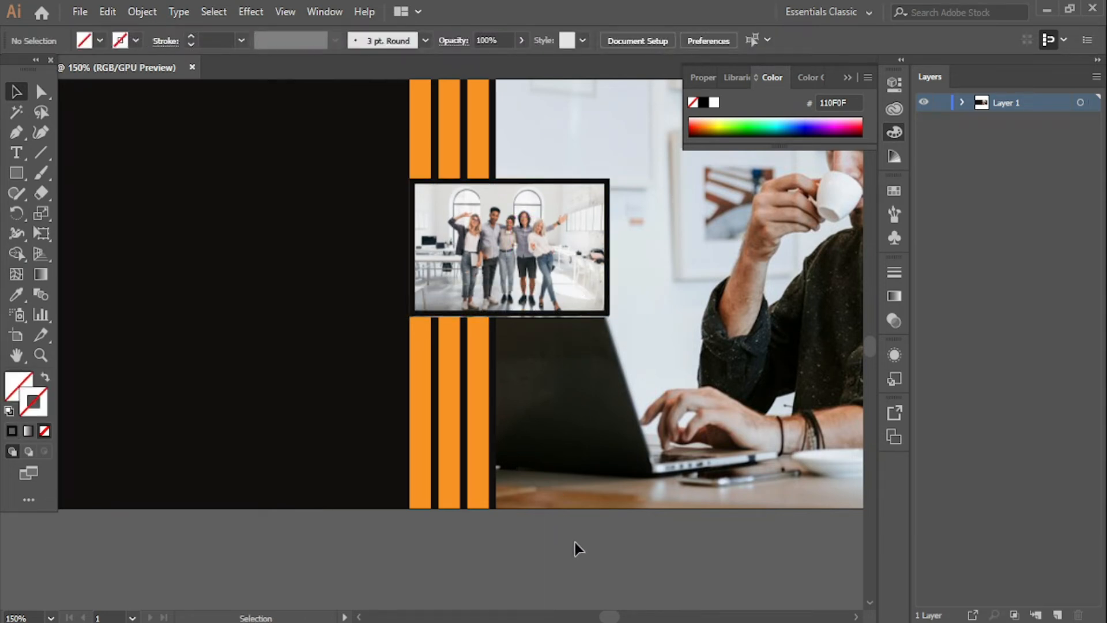
pyautogui.hotkey('ctrl', '+')
pyautogui.hotkey('ctrl', '+')
pyautogui.scroll(1, 643, 508)
pyautogui.moveTo(656, 451); pyautogui.dragTo(508, 541)
pyautogui.click(545, 424)
pyautogui.moveTo(439, 424); pyautogui.dragTo(438, 425)
# - Zoom out and centre the whole banner in view
pyautogui.click(491, 487)
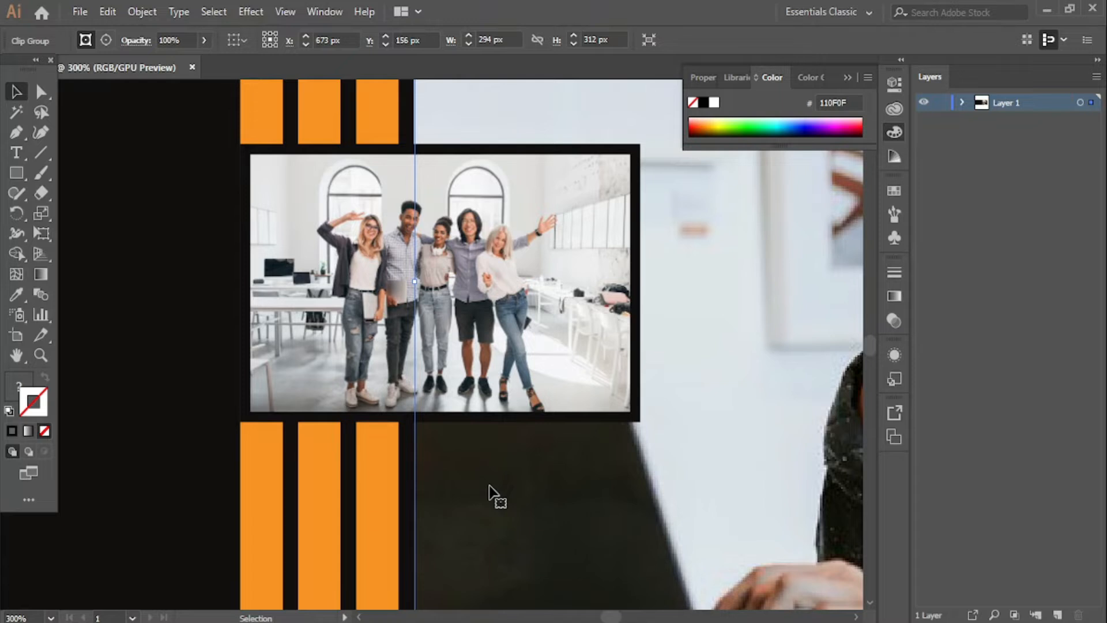
pyautogui.scroll(-2, 478, 496)
pyautogui.hotkey('ctrl', '-')
pyautogui.hotkey('ctrl', '-')
pyautogui.hotkey('ctrl', '-')
pyautogui.hotkey('ctrl', '-')
pyautogui.click(425, 511)
pyautogui.moveTo(370, 498); pyautogui.dragTo(502, 476)
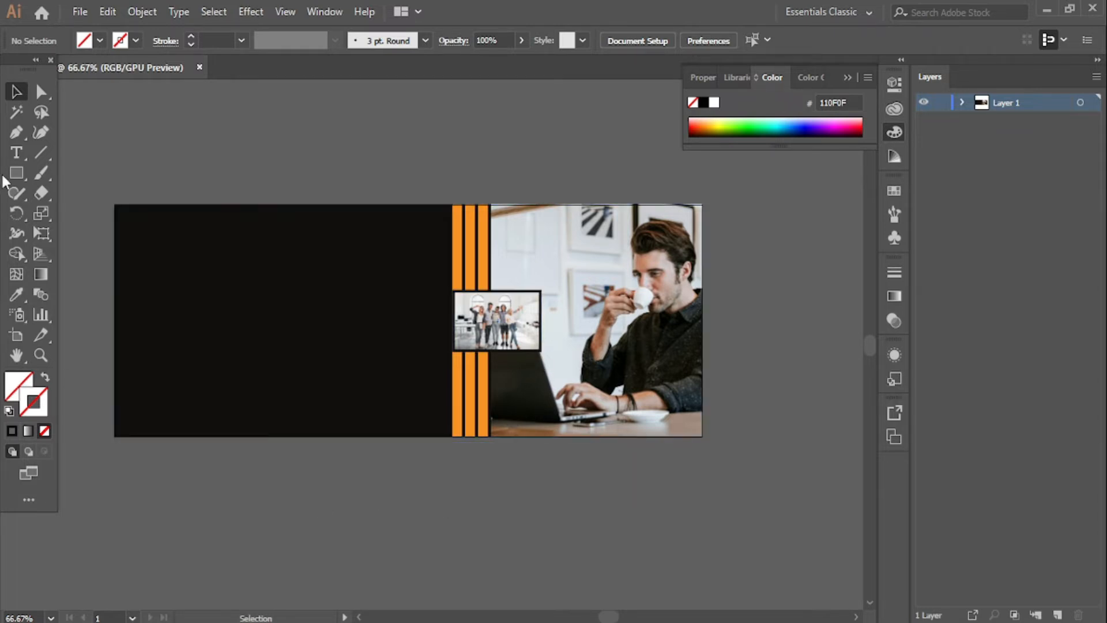
# - Type DIGITAL below the banner in Russo One at 41 pt
pyautogui.click(308, 534)
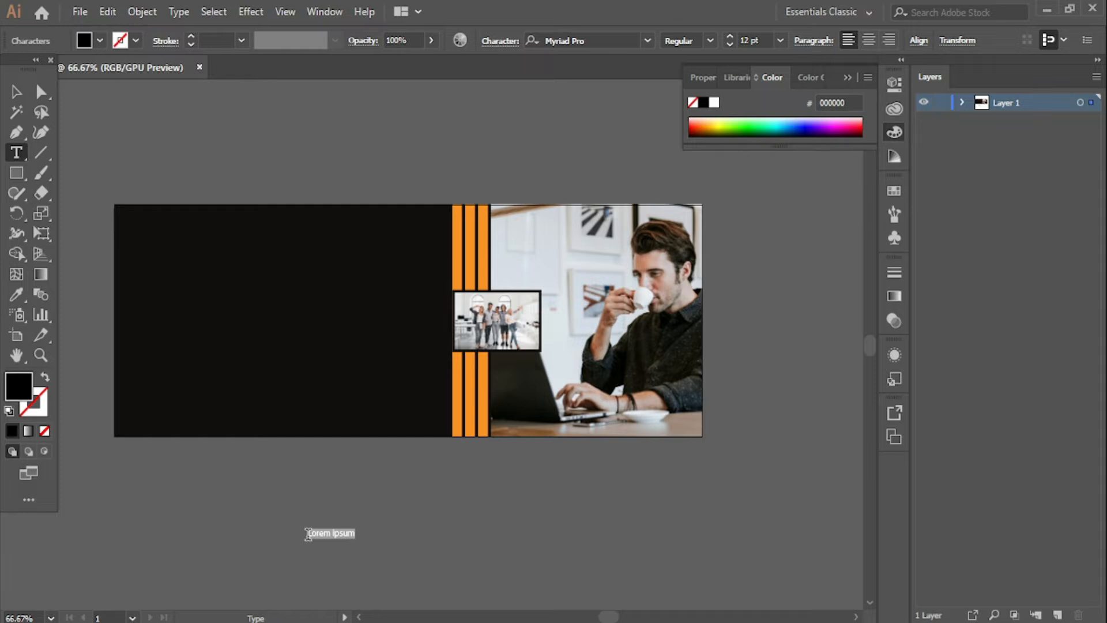
pyautogui.press('BackSpace')
pyautogui.moveTo(729, 37); pyautogui.dragTo(729, 37)
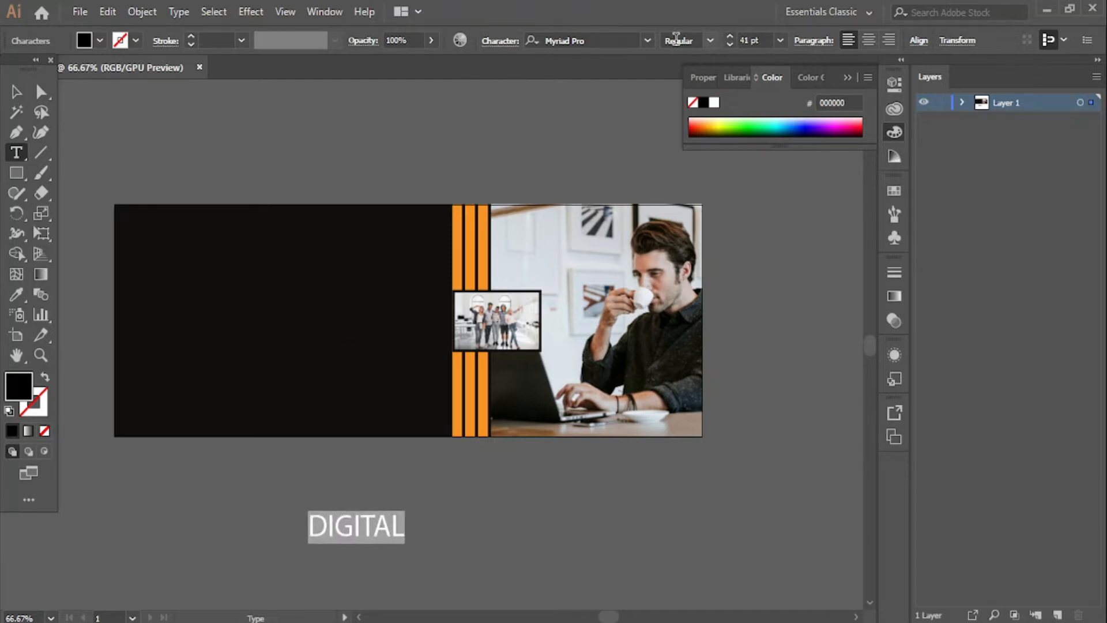
pyautogui.click(648, 41)
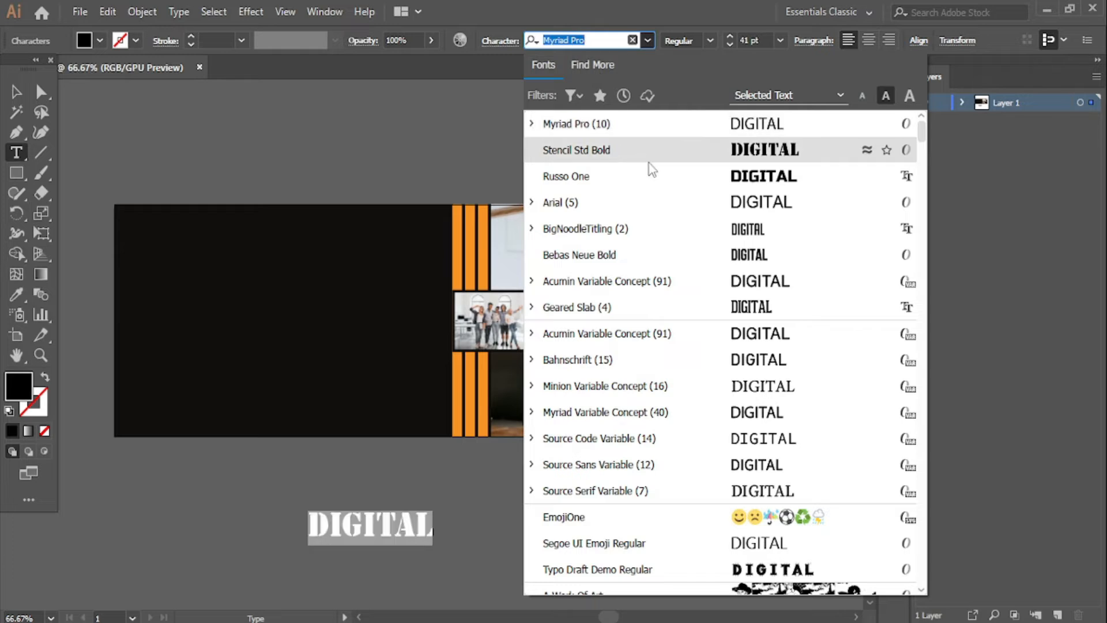
pyautogui.click(654, 183)
pyautogui.click(17, 91)
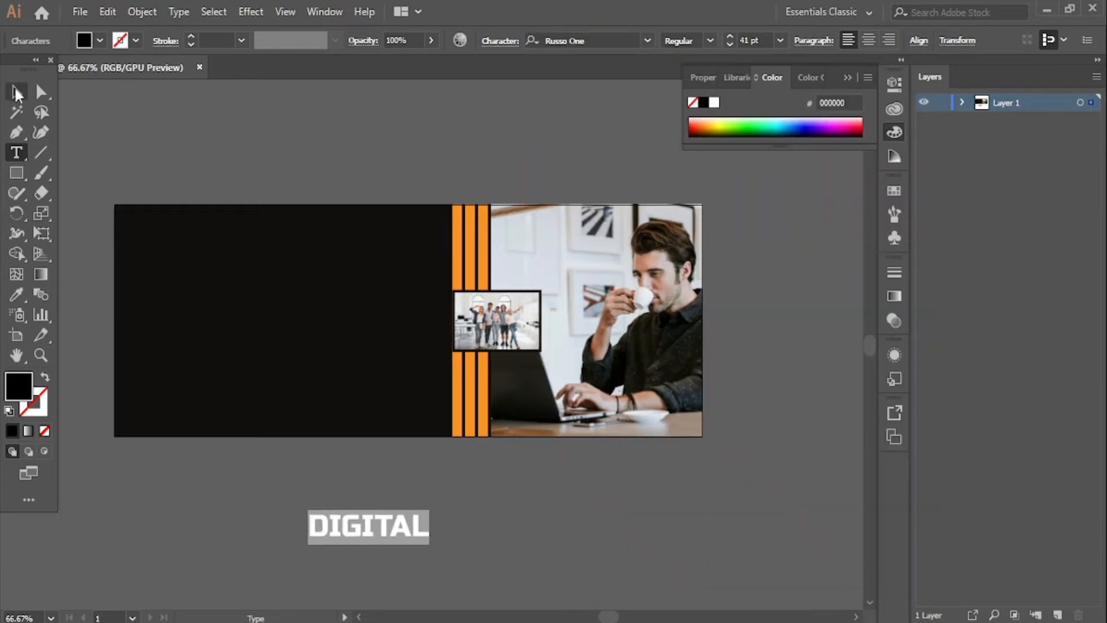
pyautogui.click(242, 530)
# - Colour the DIGITAL text white
pyautogui.click(347, 535)
pyautogui.doubleClick(346, 535)
pyautogui.doubleClick(19, 385)
pyautogui.moveTo(353, 222); pyautogui.dragTo(326, 190)
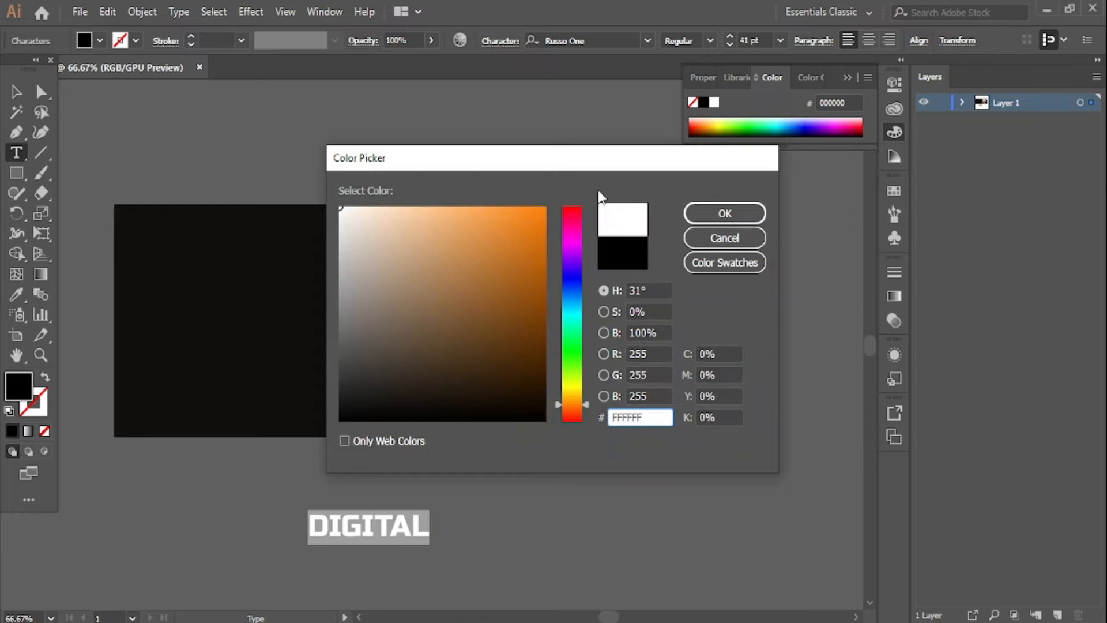
pyautogui.click(721, 214)
pyautogui.press('Escape')
# - Move DIGITAL to the black panel's upper left and Alt-drag two copies below it
pyautogui.click(295, 508)
pyautogui.moveTo(361, 528); pyautogui.dragTo(179, 346)
pyautogui.click(210, 472)
pyautogui.click(212, 481)
# - Replace the middle DIGITAL line with the word MARKETING
pyautogui.press('t')
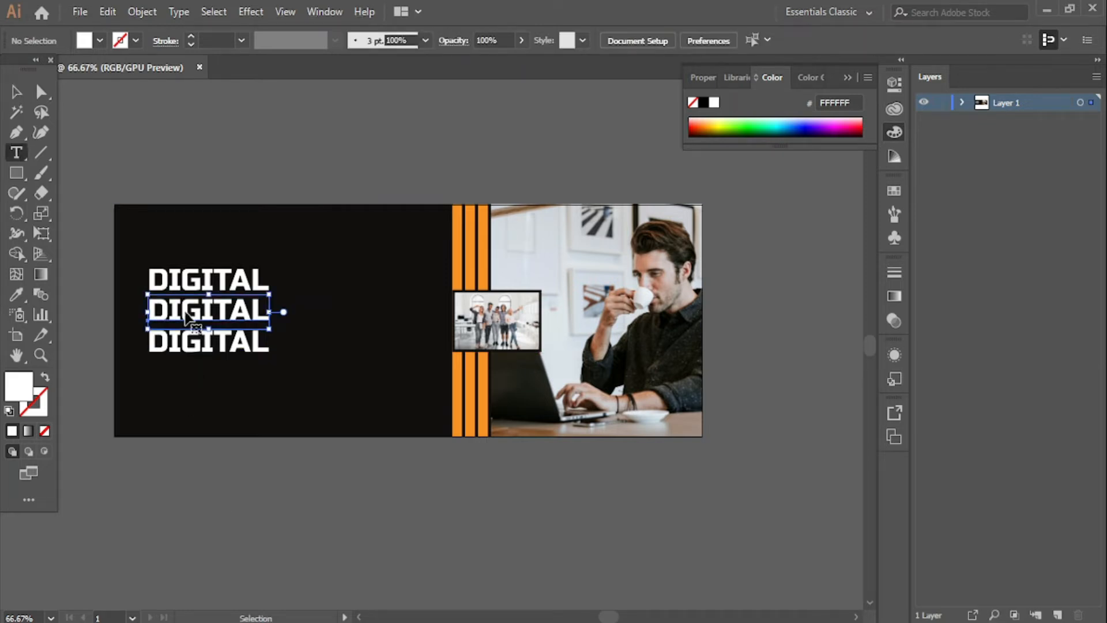
pyautogui.doubleClick(187, 316)
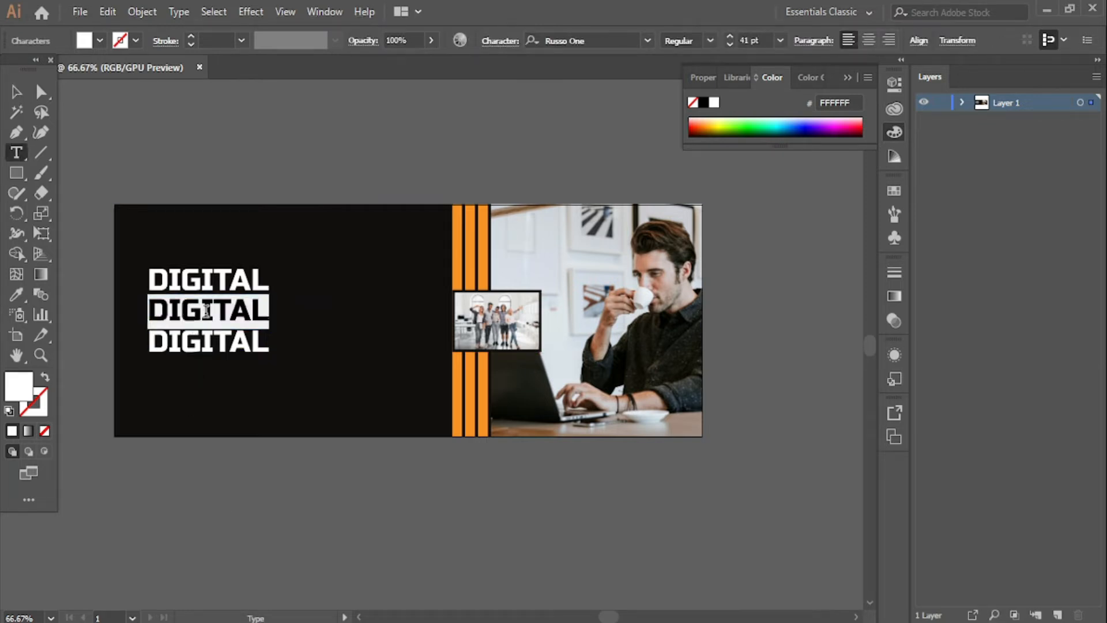
pyautogui.write('MARKE')
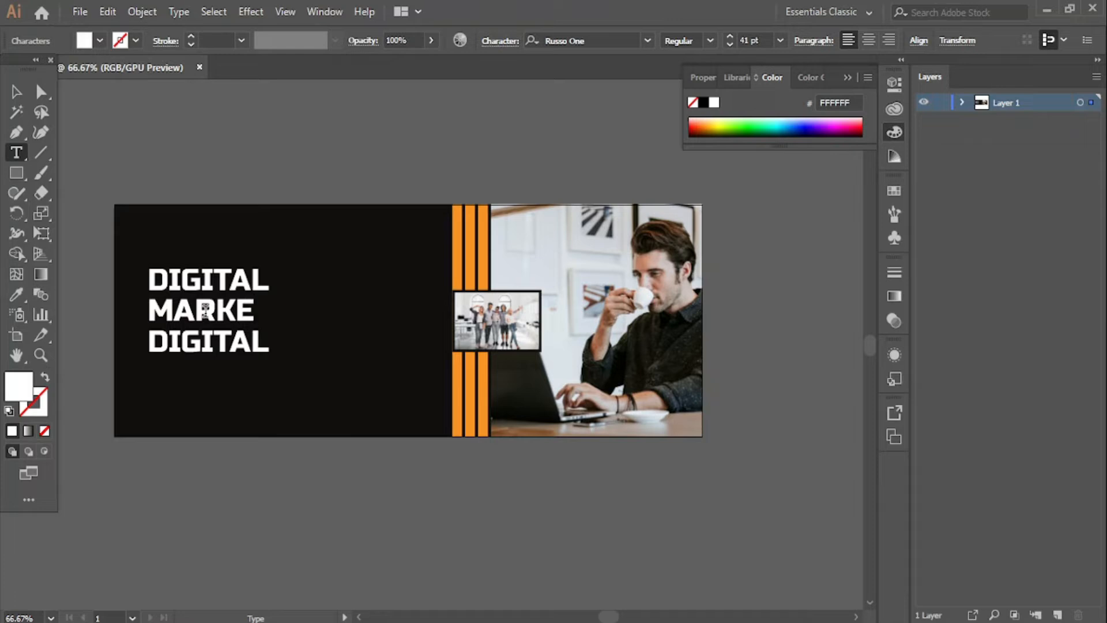
pyautogui.write('TING')
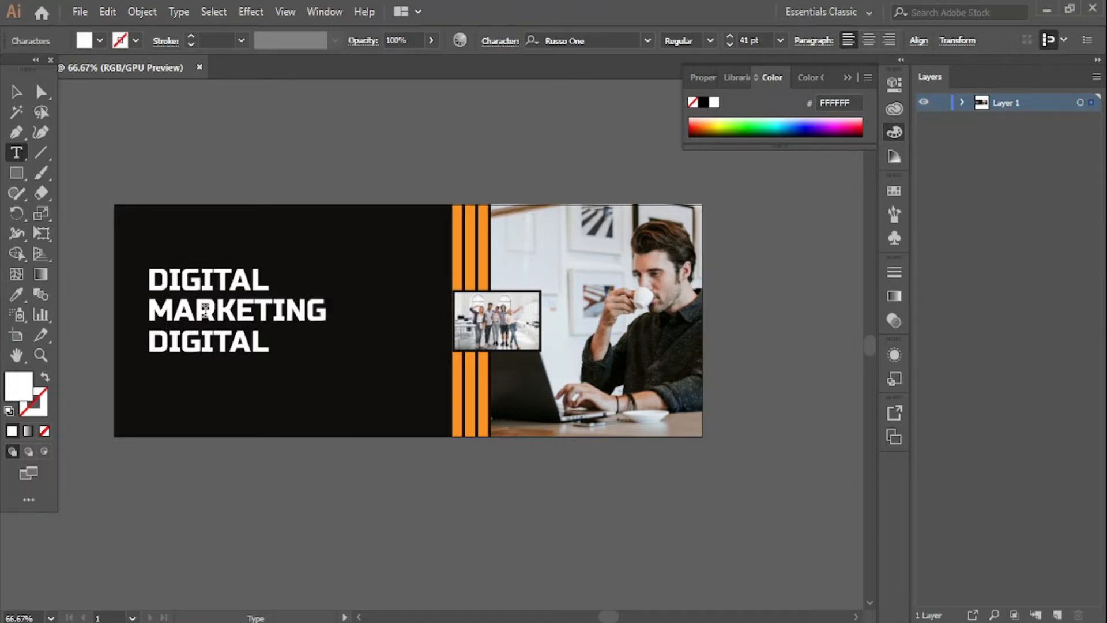
# - Preview several neighbouring fonts on the selected MARKETING text
pyautogui.doubleClick(205, 311)
pyautogui.click(710, 40)
pyautogui.click(712, 44)
pyautogui.click(591, 40)
pyautogui.press('Down')
pyautogui.press('Down')
pyautogui.press('Down')
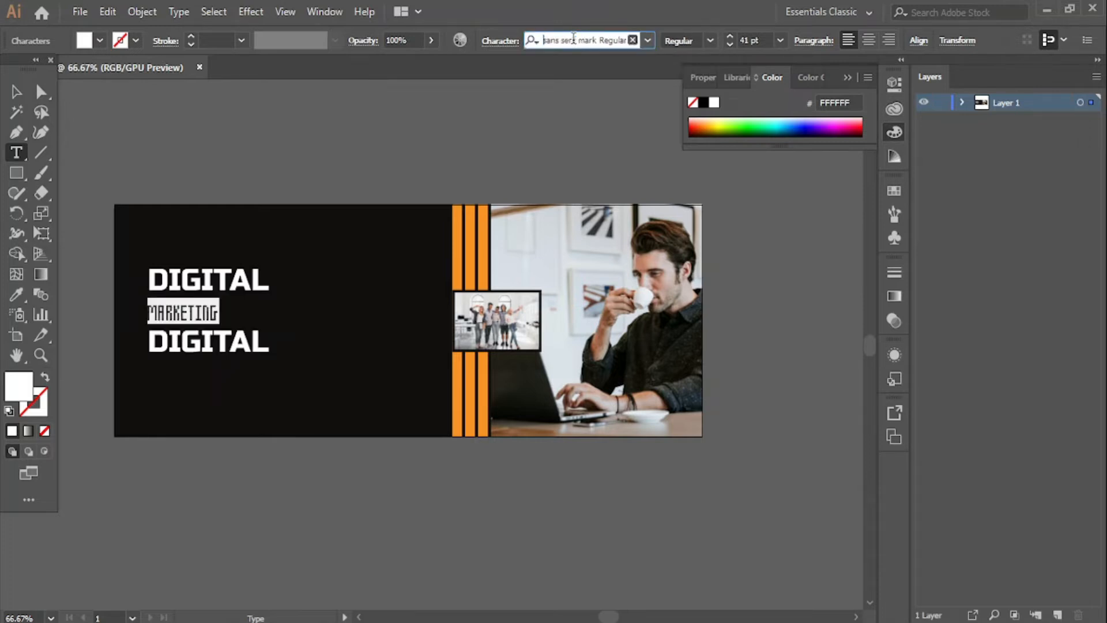
pyautogui.press('Down')
pyautogui.press('Down')
pyautogui.press('Down')
pyautogui.press('Down')
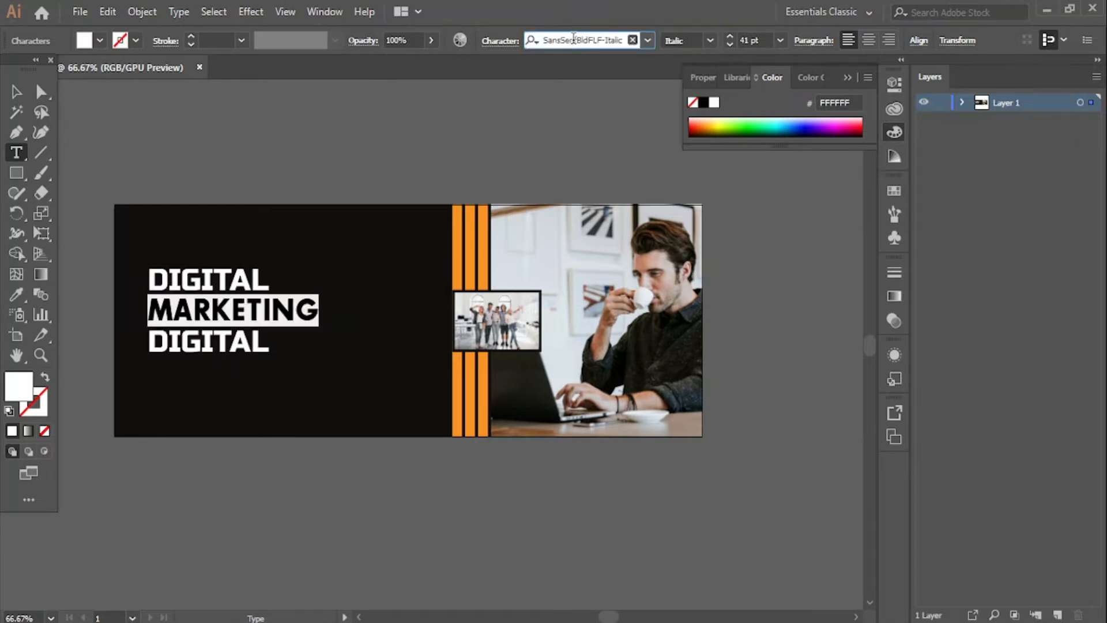
pyautogui.press('Up')
pyautogui.press('Down')
pyautogui.press('Up')
pyautogui.press('Down')
pyautogui.press('Down')
pyautogui.press('Down')
pyautogui.press('Down')
pyautogui.press('Down')
pyautogui.press('Down')
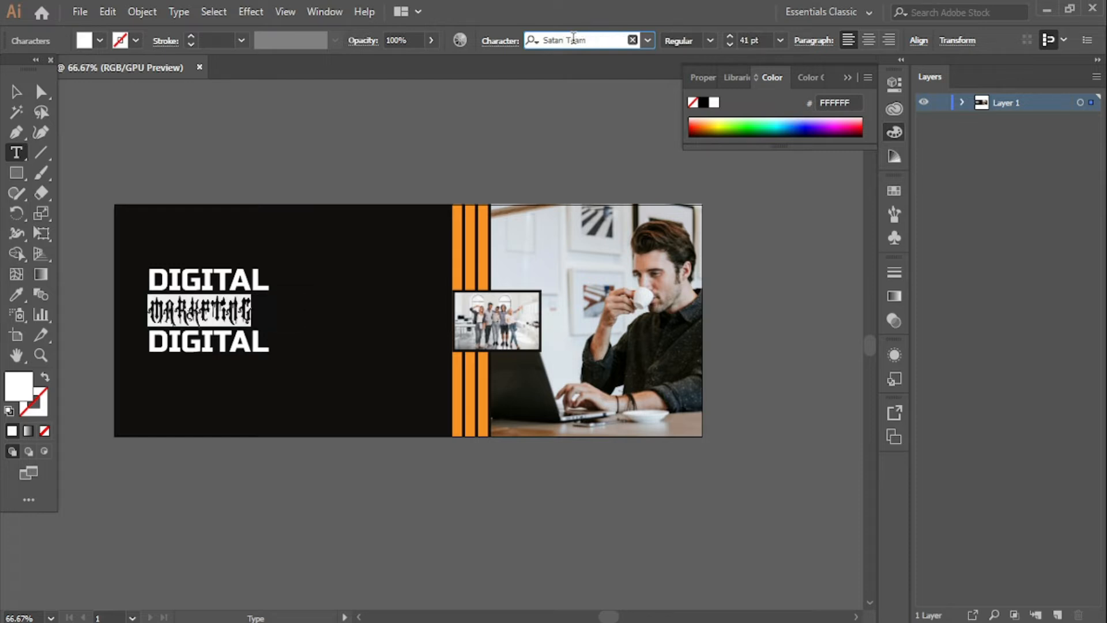
pyautogui.press('Down')
pyautogui.press('Down')
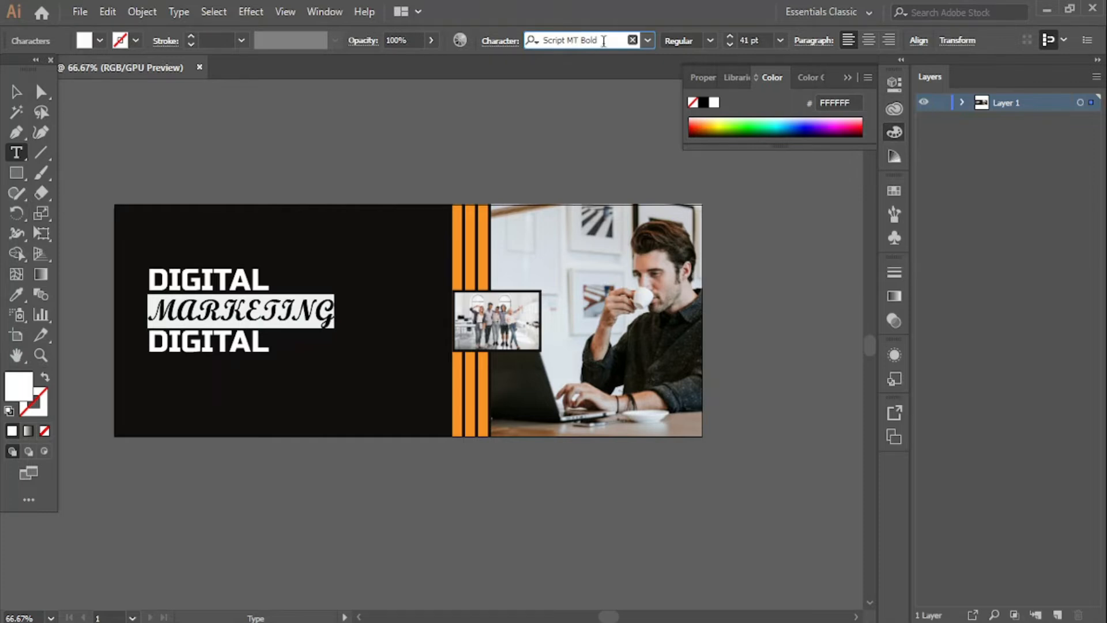
# - Set MARKETING in the Typoster font from the full font list
pyautogui.click(648, 40)
pyautogui.scroll(-10, 716, 323)
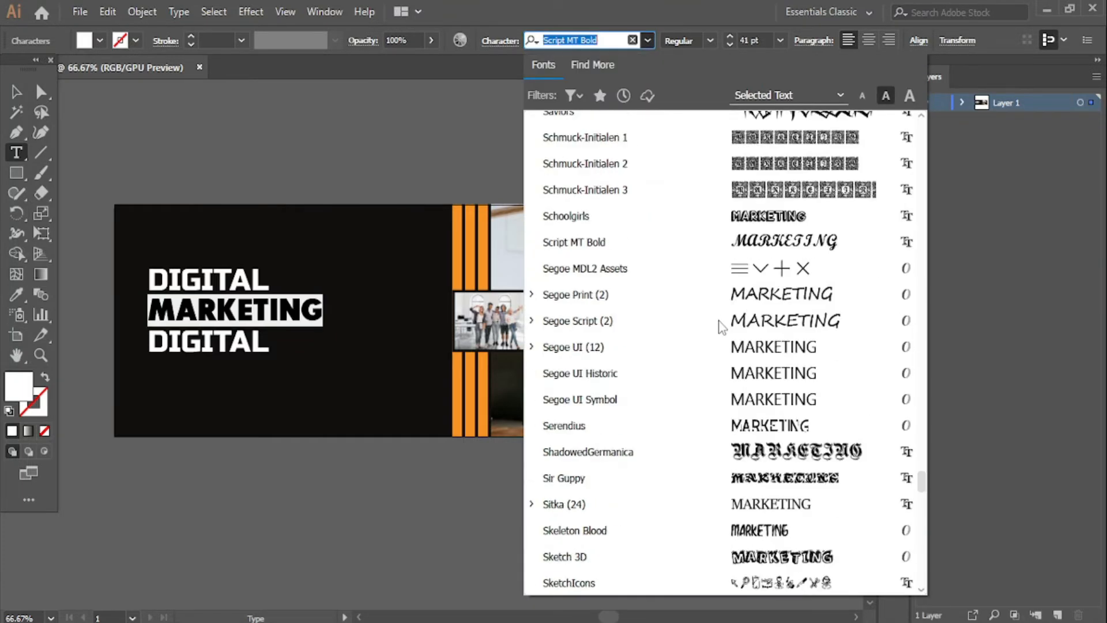
pyautogui.scroll(-3, 721, 327)
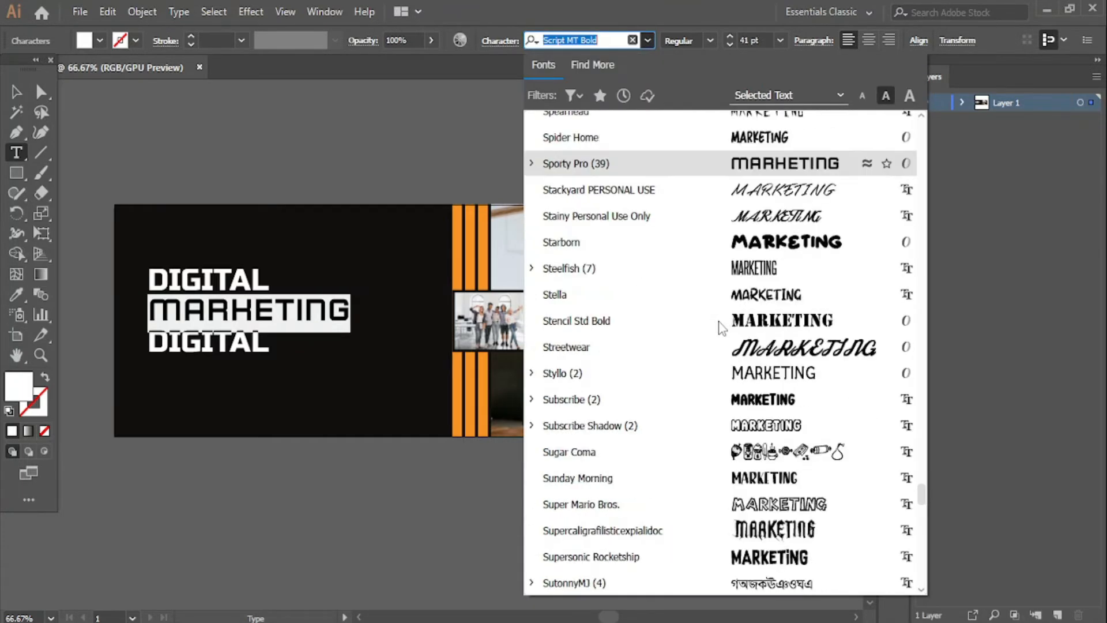
pyautogui.scroll(-1, 722, 327)
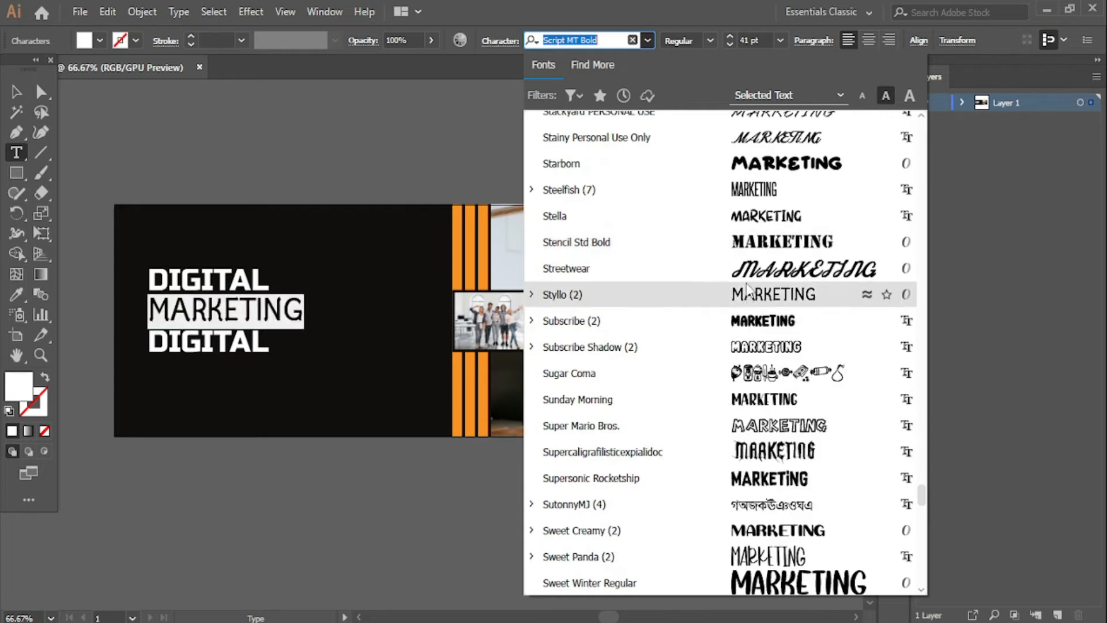
pyautogui.scroll(-3, 738, 311)
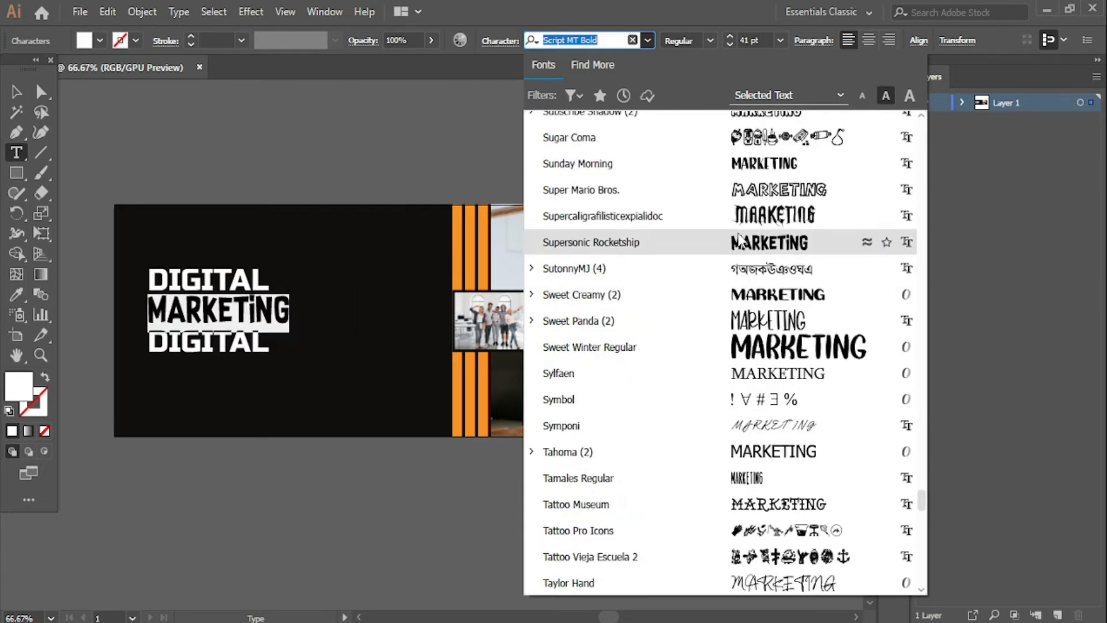
pyautogui.scroll(-7, 743, 243)
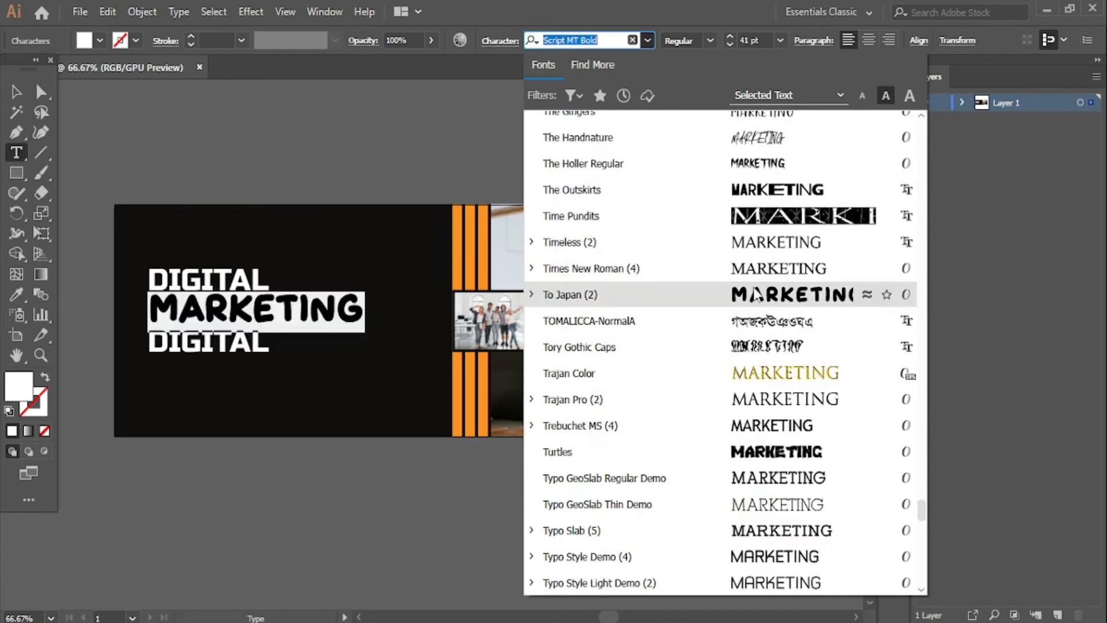
pyautogui.scroll(-4, 753, 306)
pyautogui.click(761, 322)
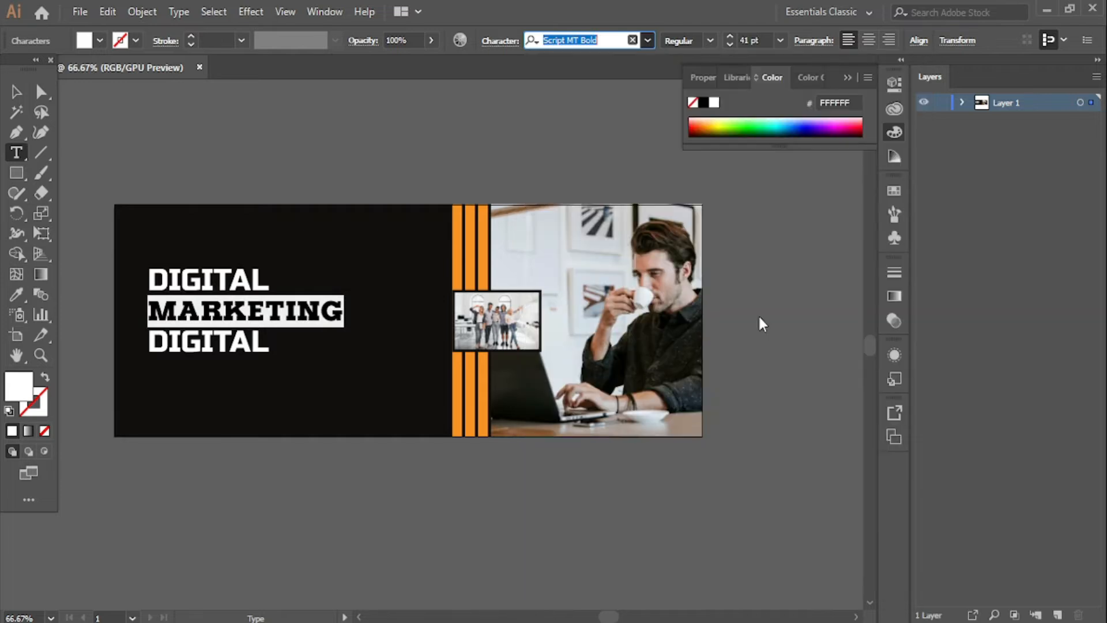
pyautogui.click(16, 92)
pyautogui.click(237, 137)
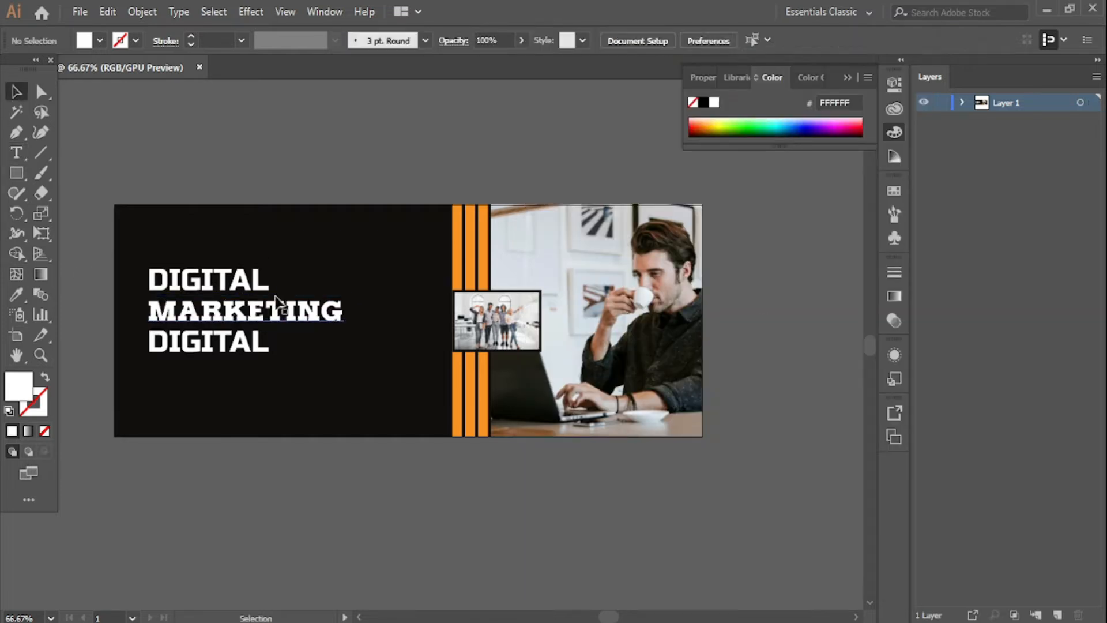
# - Keep MARKETING in the Regular font style
pyautogui.doubleClick(286, 315)
pyautogui.hotkey('ctrl', 'a')
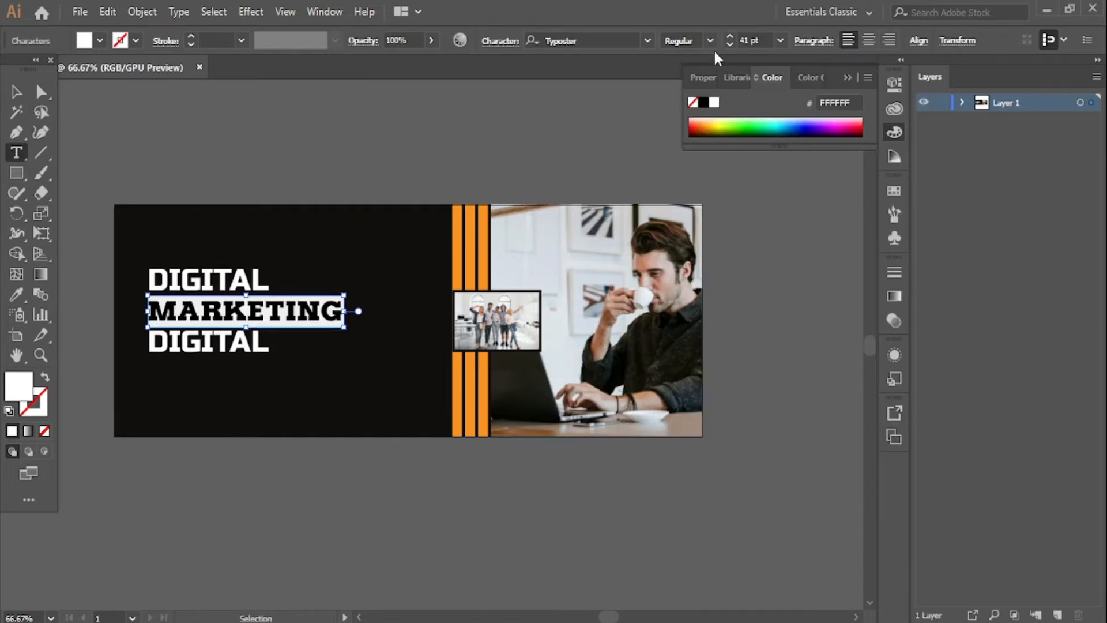
pyautogui.click(705, 39)
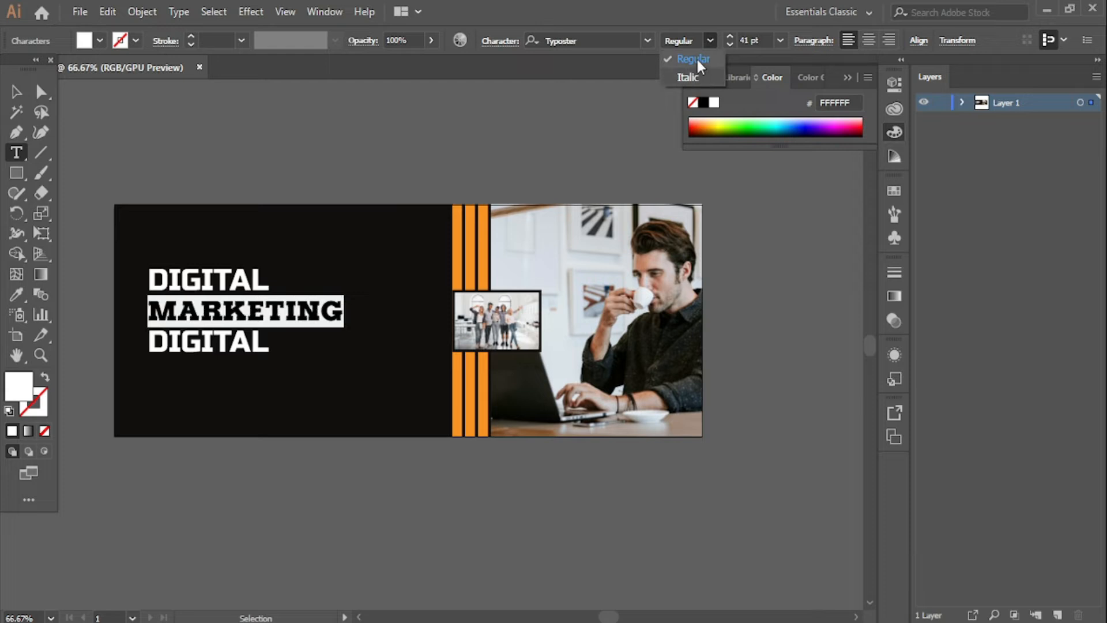
pyautogui.click(696, 58)
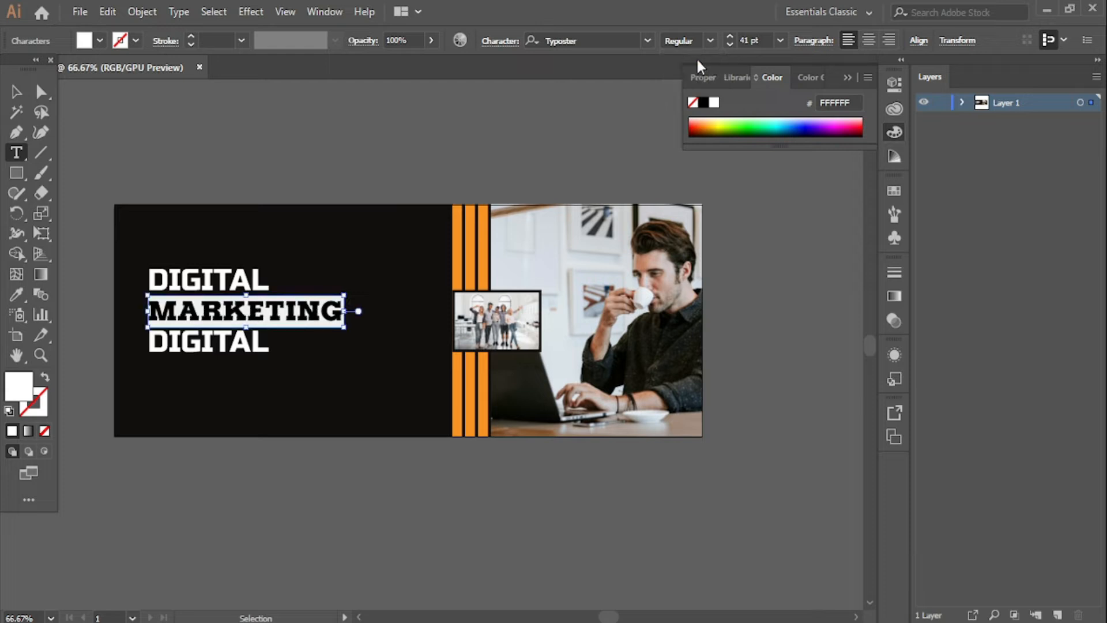
pyautogui.click(17, 94)
pyautogui.click(207, 118)
# - Replace the third DIGITAL line with the word AGENCY
pyautogui.click(216, 340)
pyautogui.doubleClick(216, 337)
pyautogui.hotkey('ctrl', 'a')
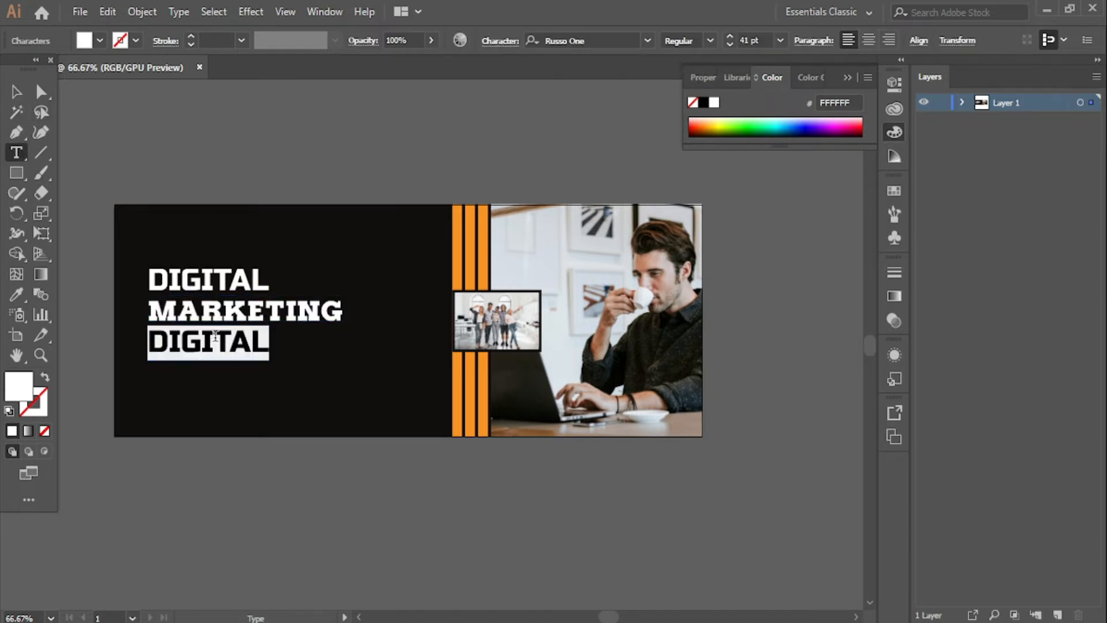
pyautogui.write('AGENCY')
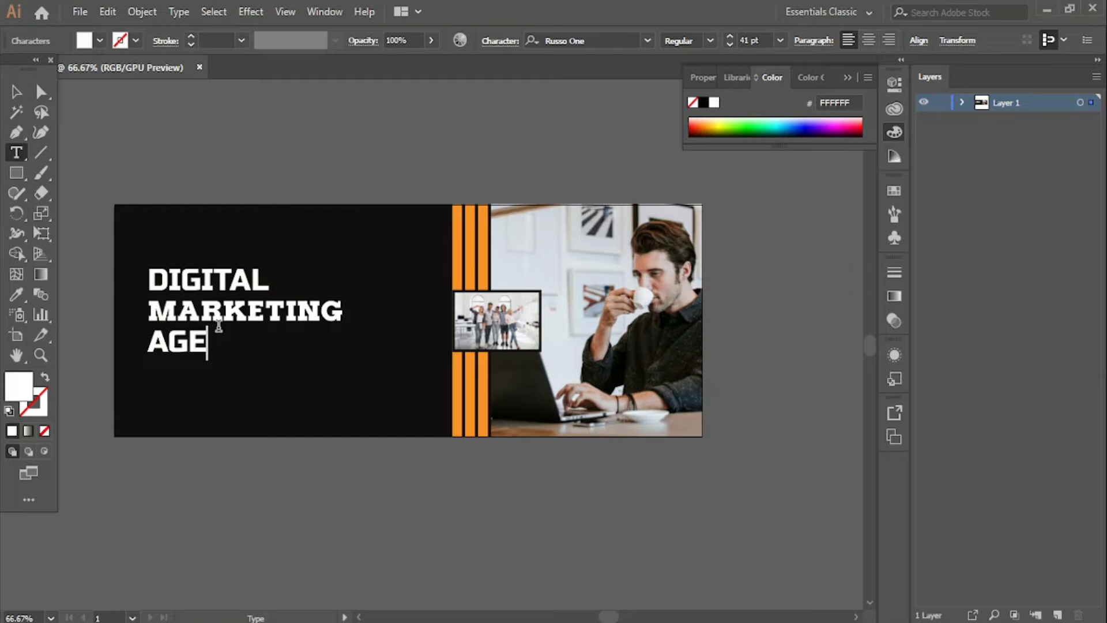
pyautogui.press('Escape')
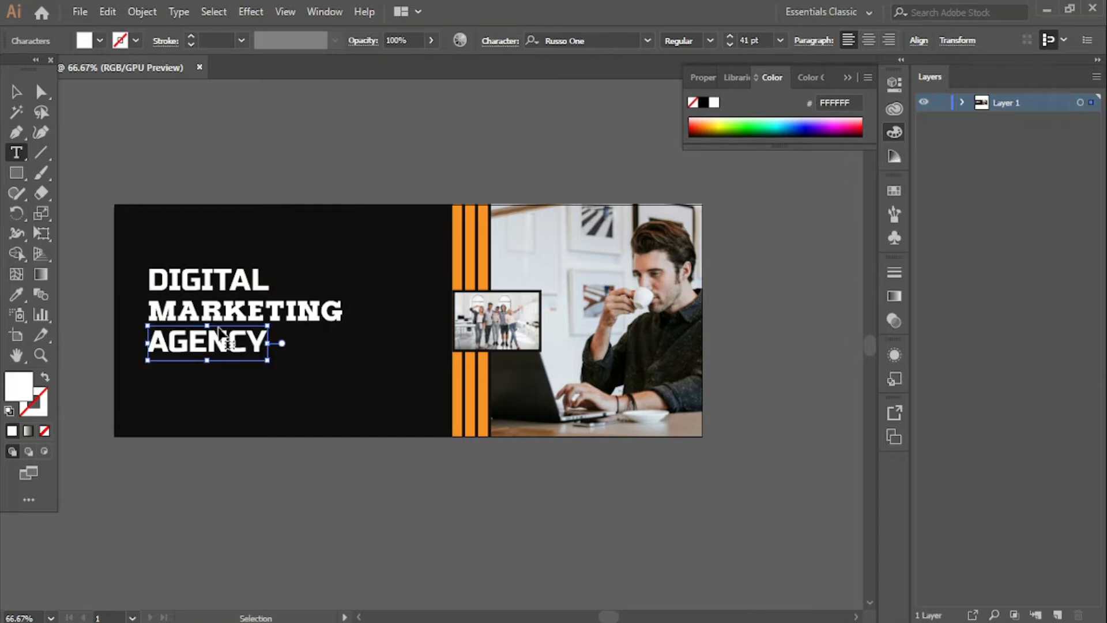
# - Set AGENCY in Arial Bold
pyautogui.doubleClick(218, 326)
pyautogui.click(628, 37)
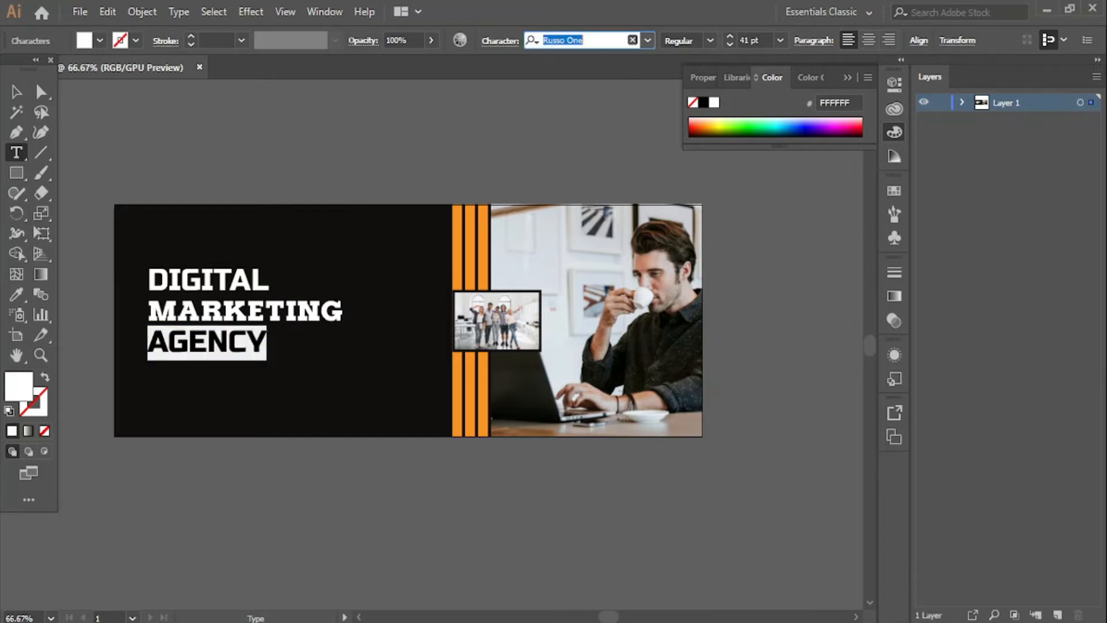
pyautogui.write('ARIA')
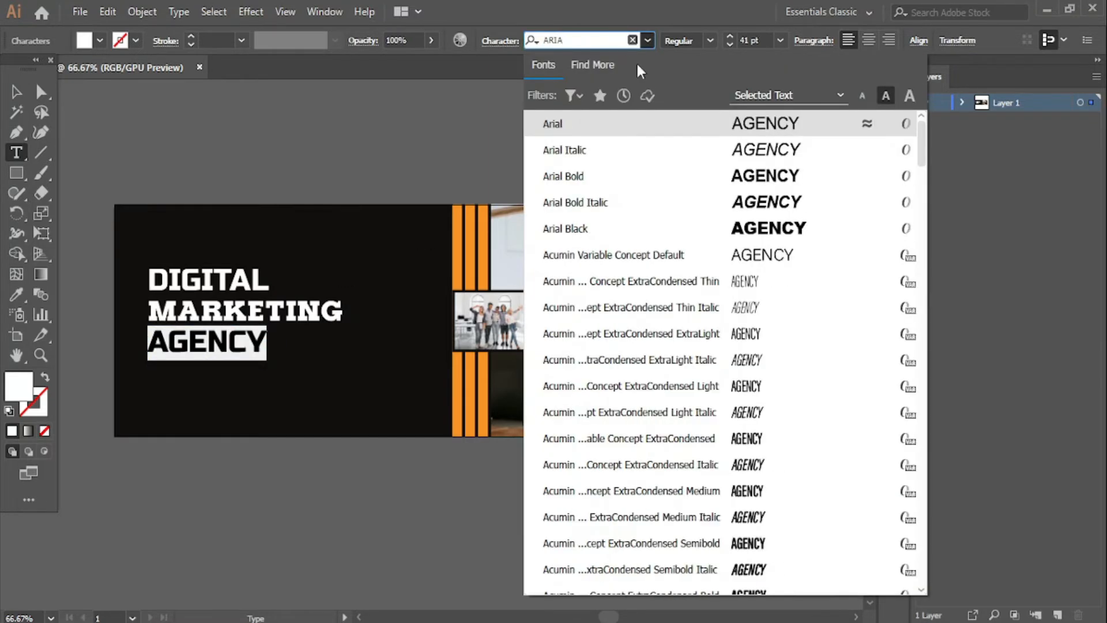
pyautogui.click(670, 129)
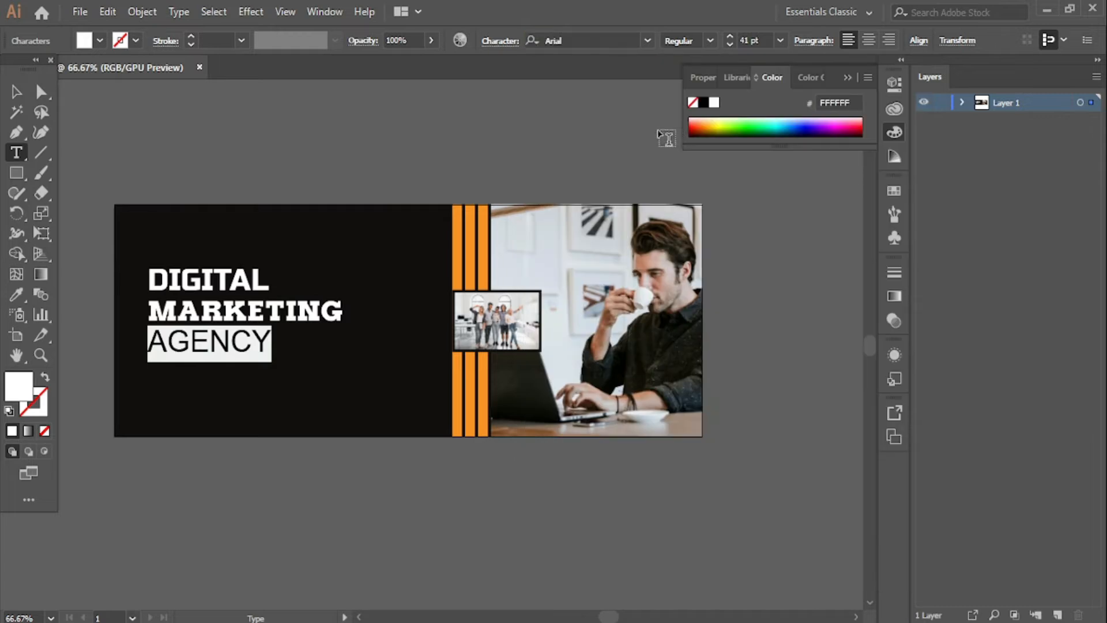
pyautogui.click(711, 40)
pyautogui.click(701, 94)
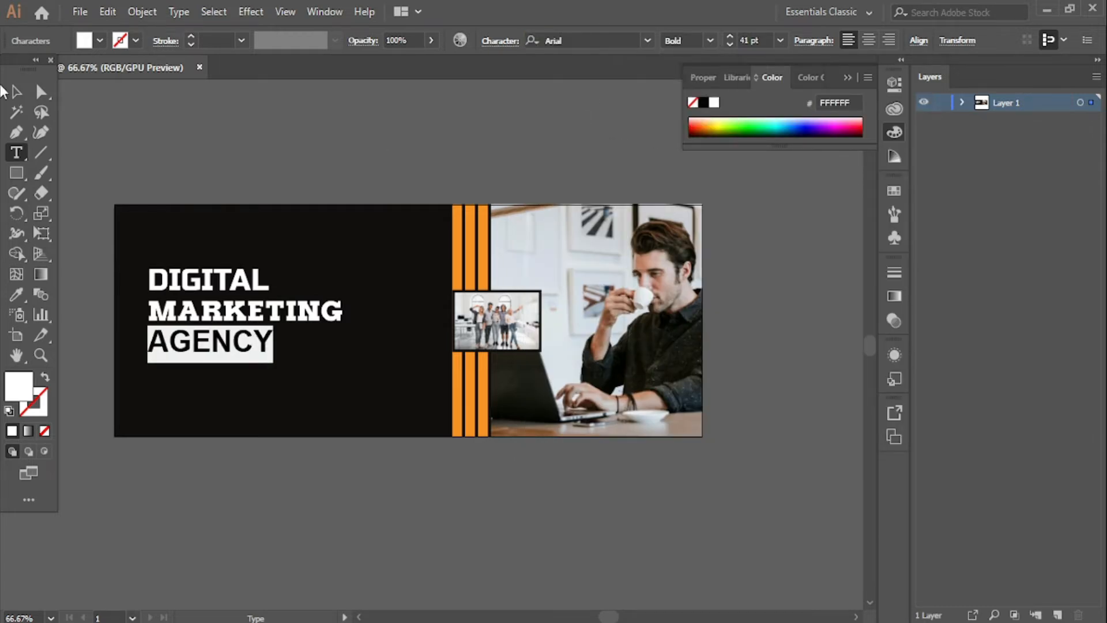
pyautogui.click(16, 91)
# - Search the font field for ARIA to list Arial fonts for MARKETING
pyautogui.click(218, 134)
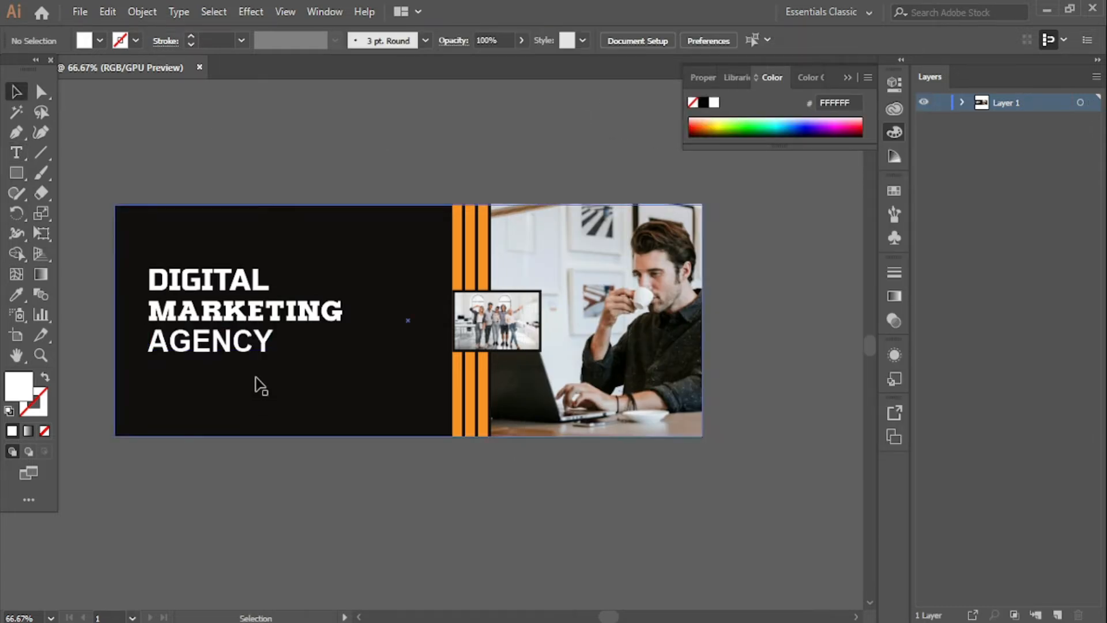
pyautogui.click(257, 324)
pyautogui.doubleClick(254, 312)
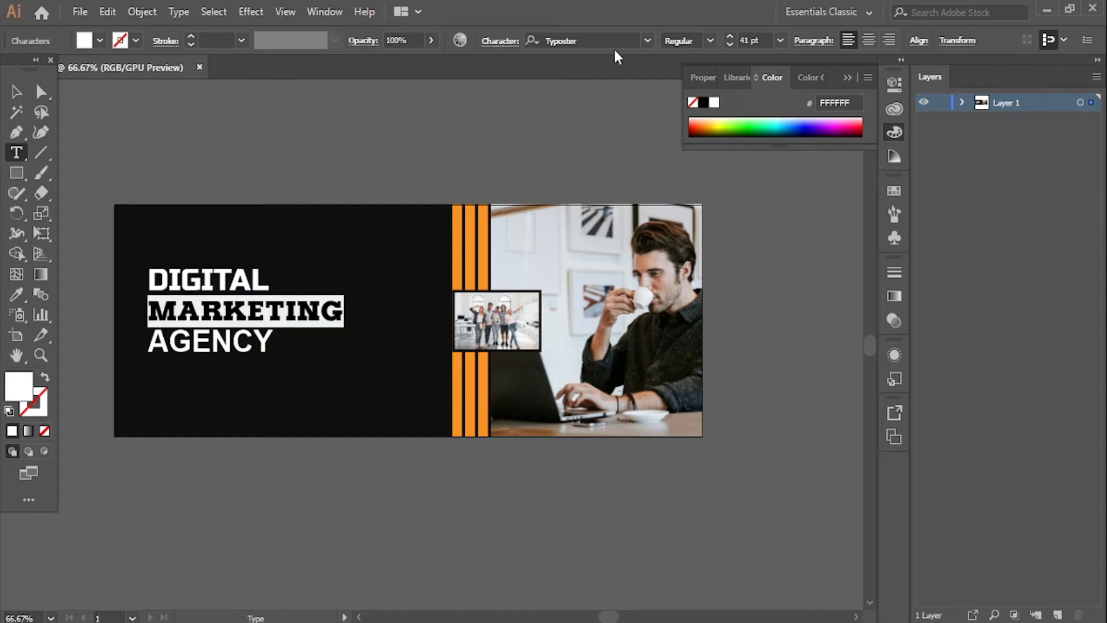
pyautogui.click(581, 40)
pyautogui.write('ARIA')
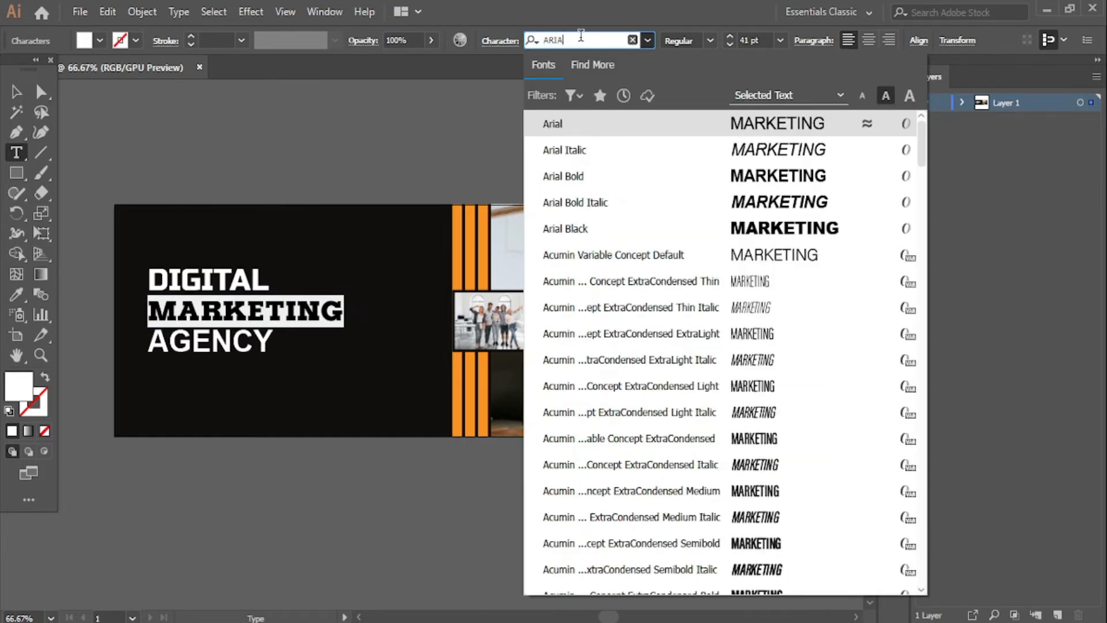
# - Set MARKETING in Arial Bold
pyautogui.click(663, 122)
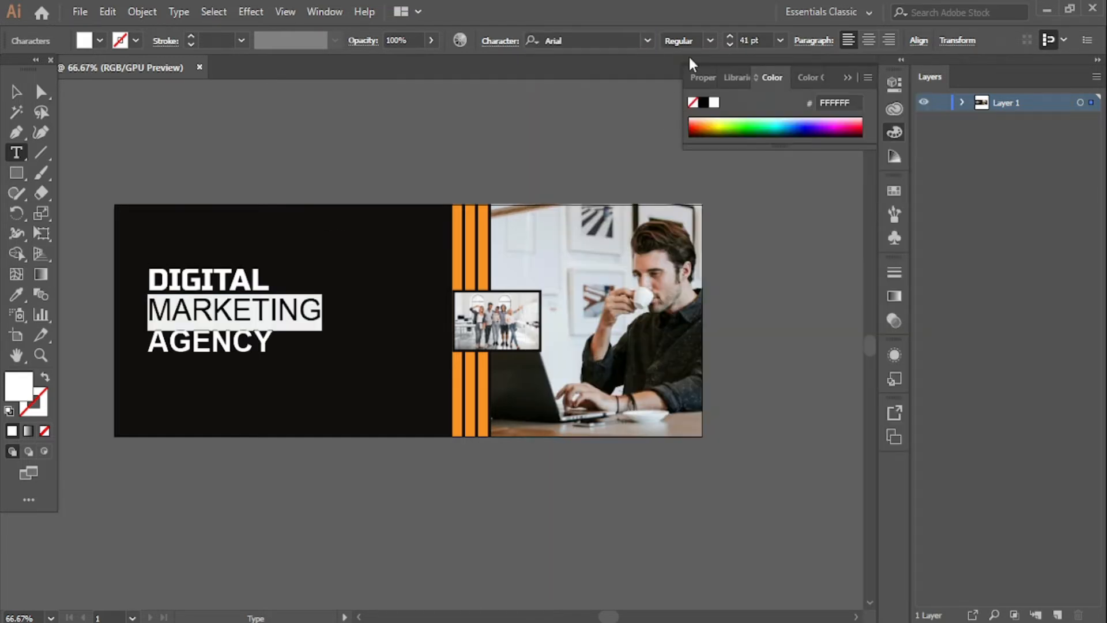
pyautogui.click(714, 37)
pyautogui.click(705, 92)
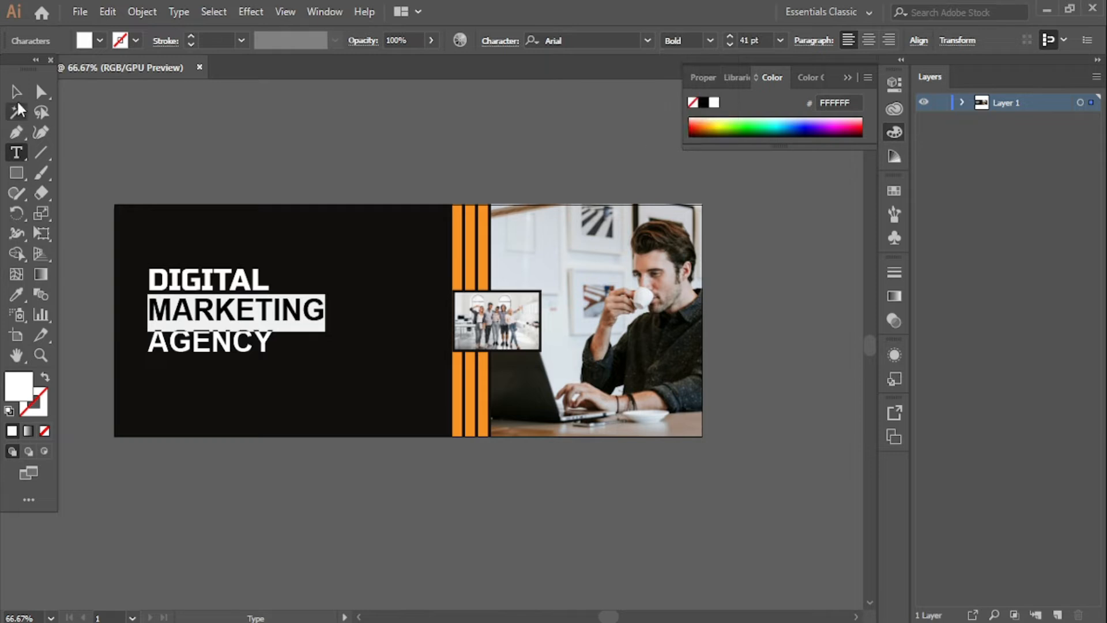
pyautogui.click(16, 92)
pyautogui.click(241, 489)
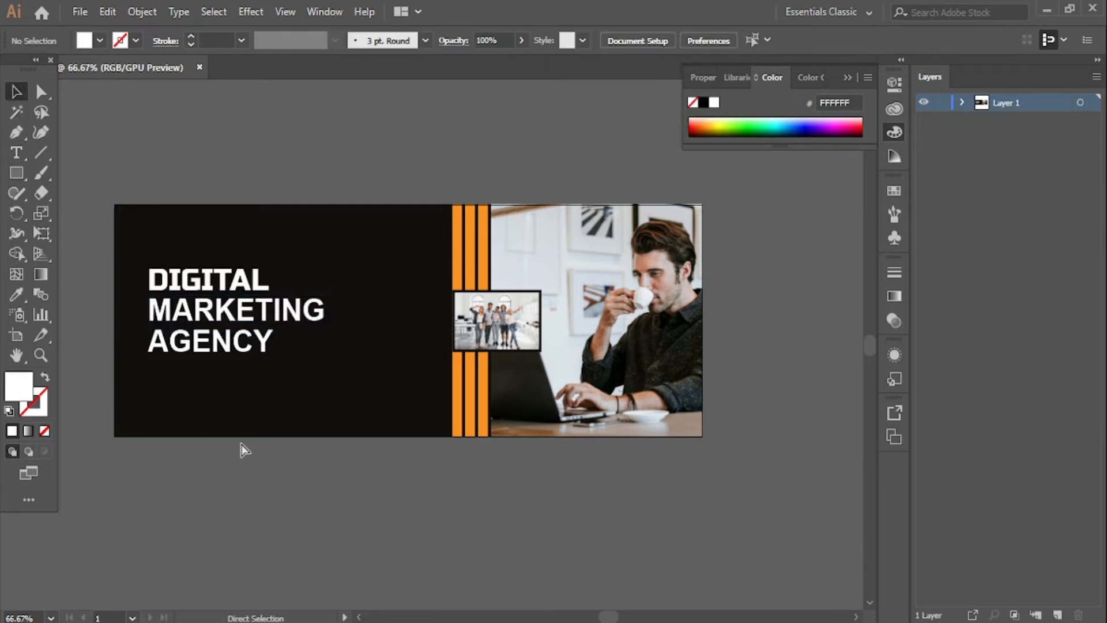
# - Zoom to 100% and fill MARKETING with the orange swatch
pyautogui.hotkey('ctrl', '=')
pyautogui.moveTo(239, 522); pyautogui.dragTo(496, 525)
pyautogui.click(383, 291)
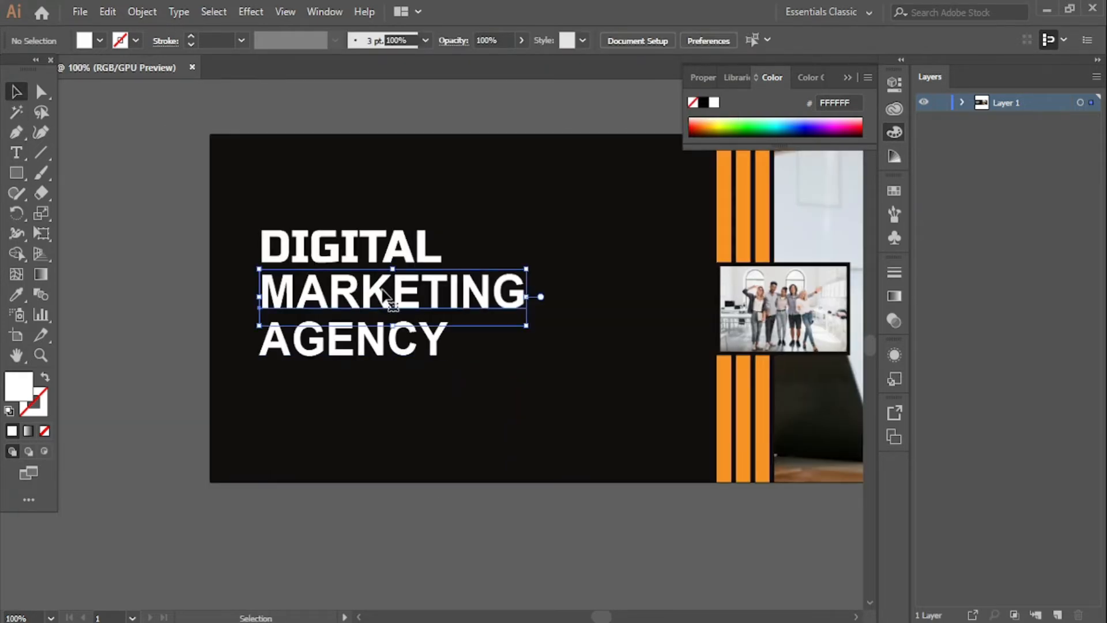
pyautogui.doubleClick(383, 292)
pyautogui.click(893, 190)
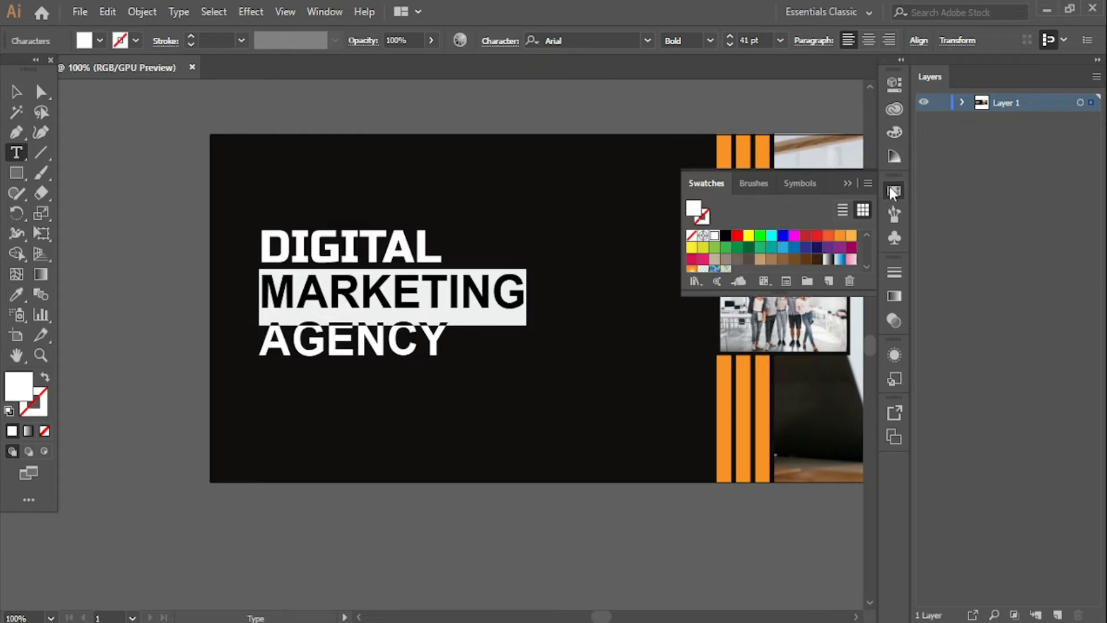
pyautogui.click(844, 235)
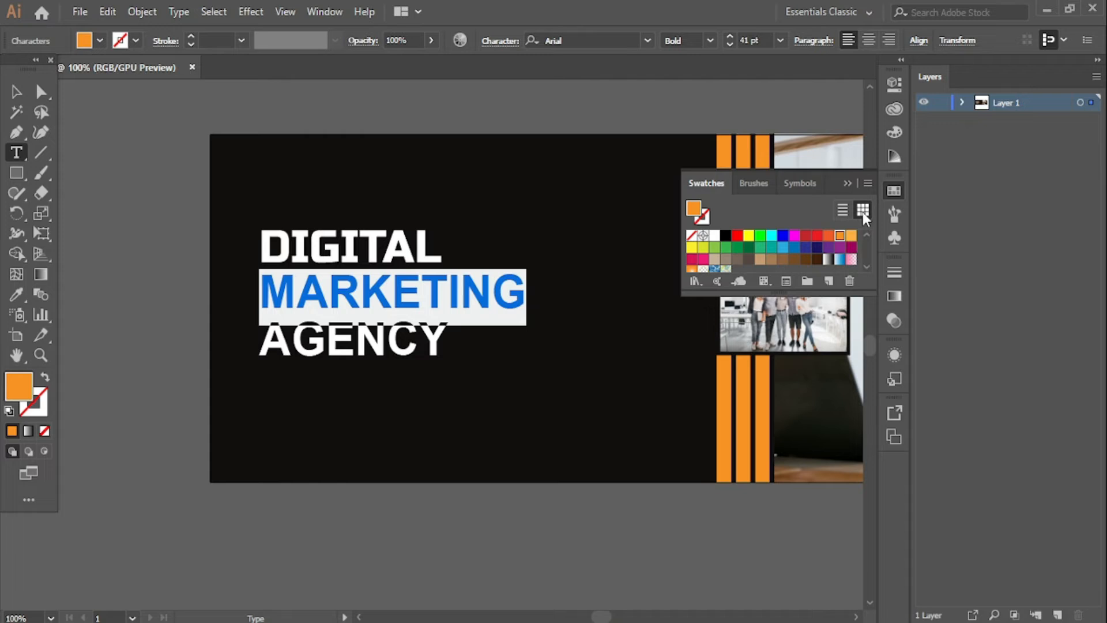
pyautogui.click(849, 183)
pyautogui.click(16, 91)
pyautogui.click(305, 440)
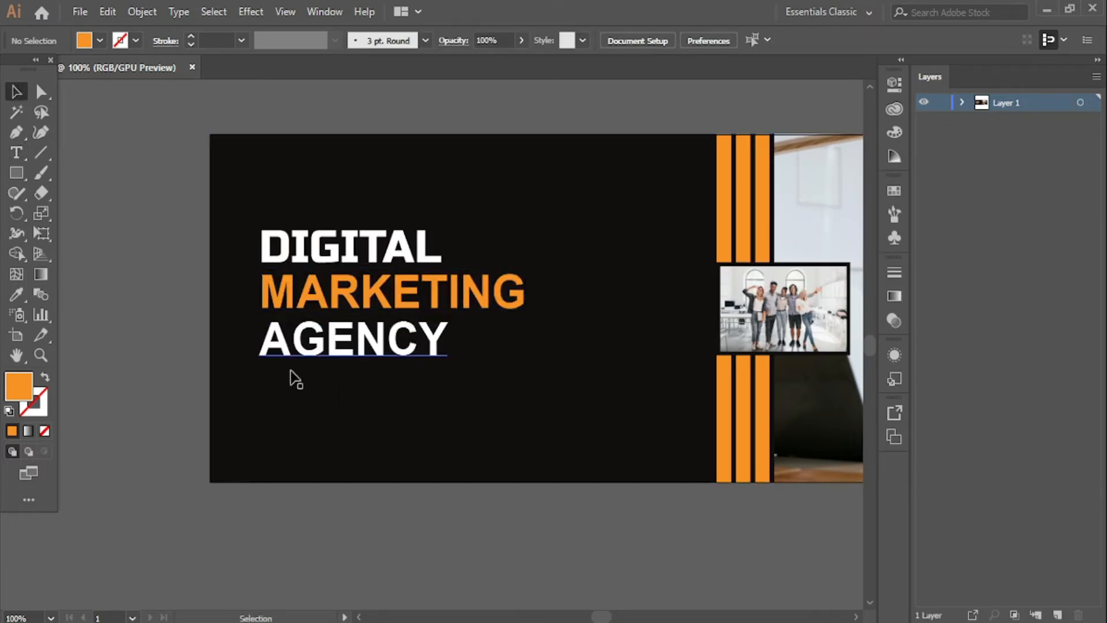
# - Select MARKETING and AGENCY together and check the alignment options
pyautogui.click(308, 361)
pyautogui.click(143, 346)
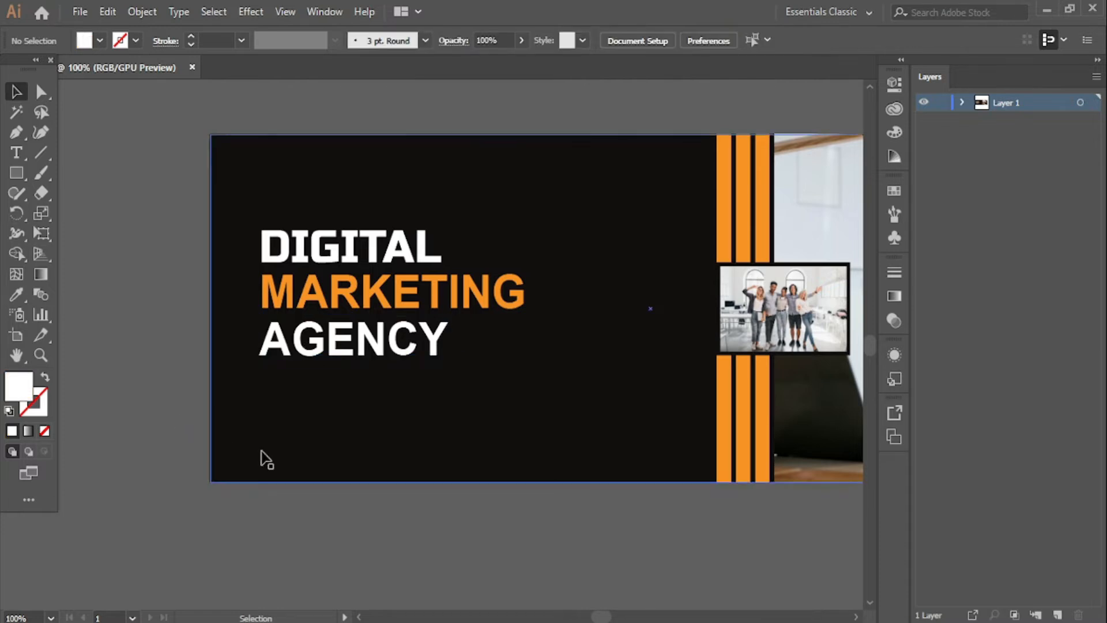
pyautogui.moveTo(380, 536); pyautogui.dragTo(268, 528)
pyautogui.click(225, 293)
pyautogui.keyDown('shift'); pyautogui.click(238, 329); pyautogui.keyUp('shift')
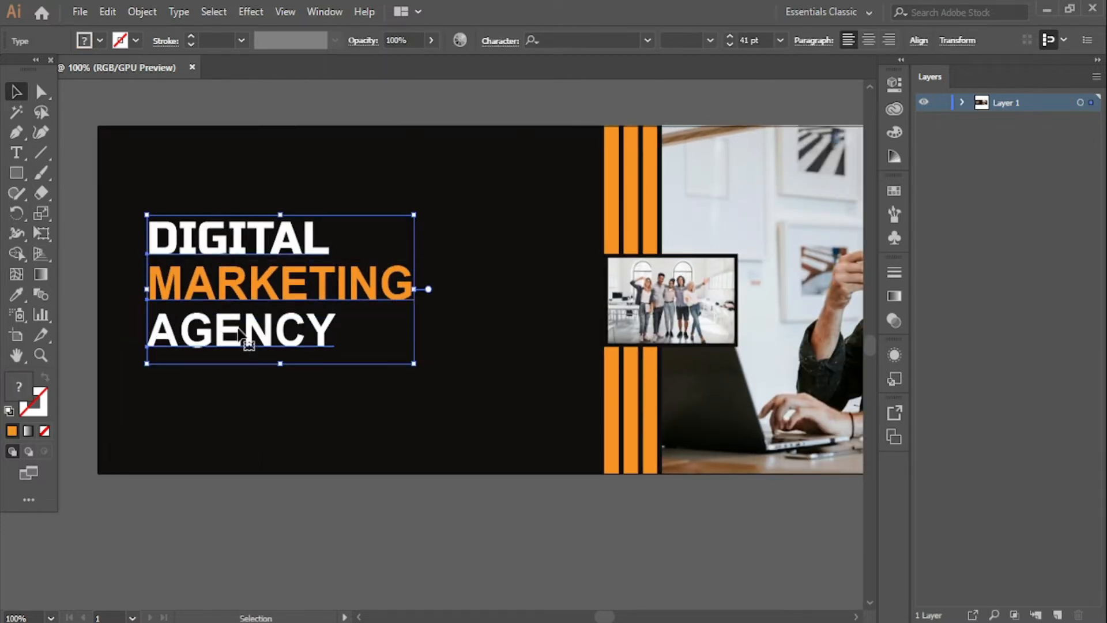
pyautogui.click(916, 41)
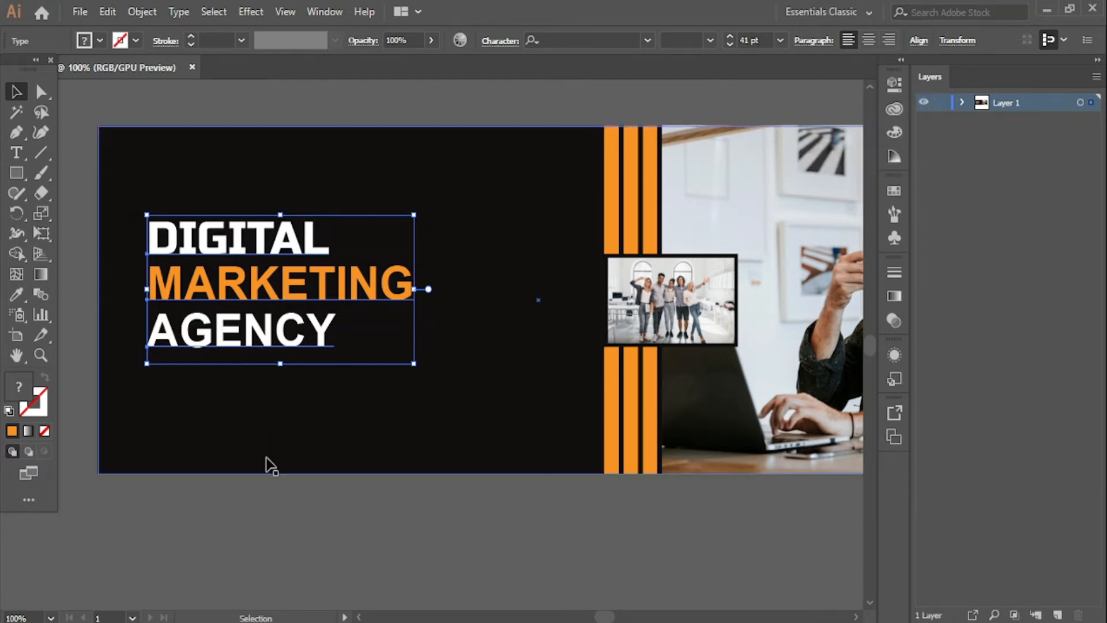
pyautogui.click(272, 472)
pyautogui.click(272, 511)
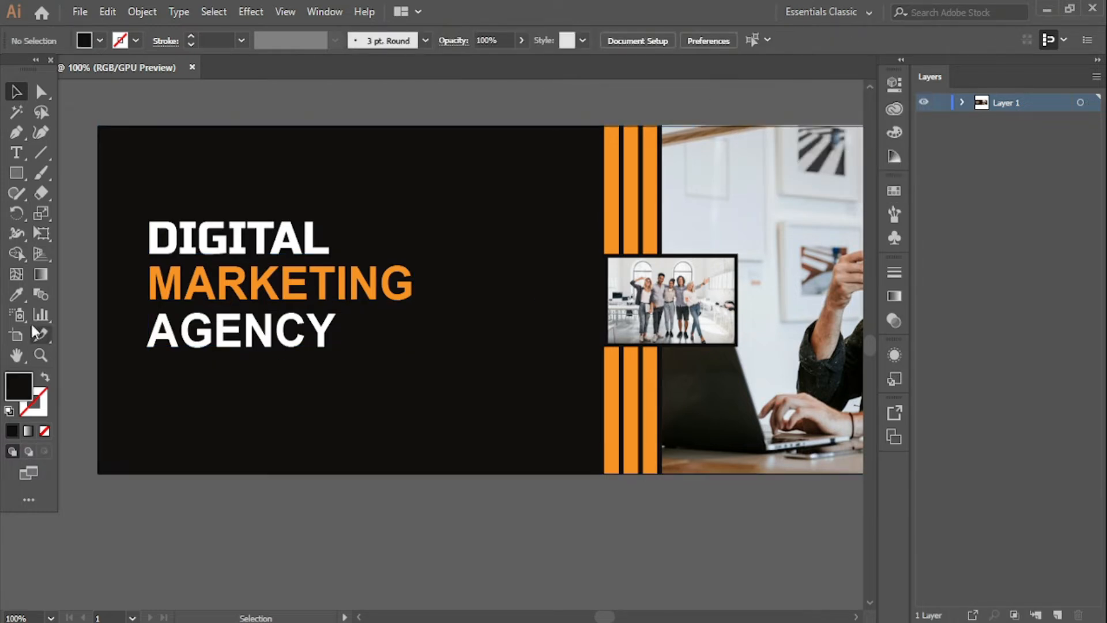
pyautogui.click(16, 153)
# - Add a placeholder text object below the banner at 8 pt, then delete it
pyautogui.click(226, 541)
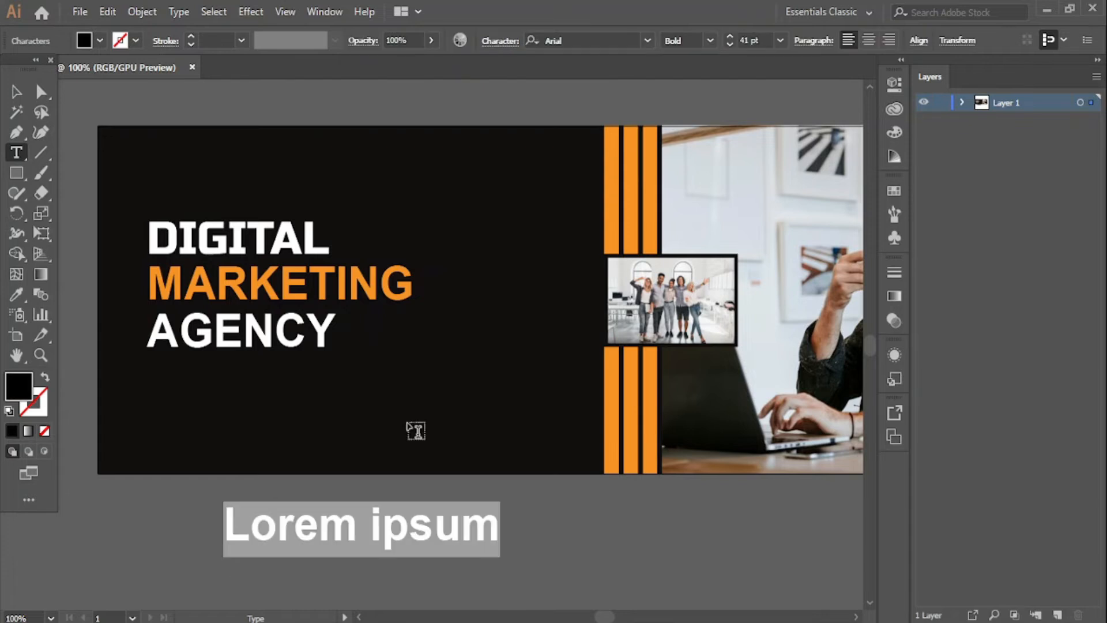
pyautogui.click(779, 46)
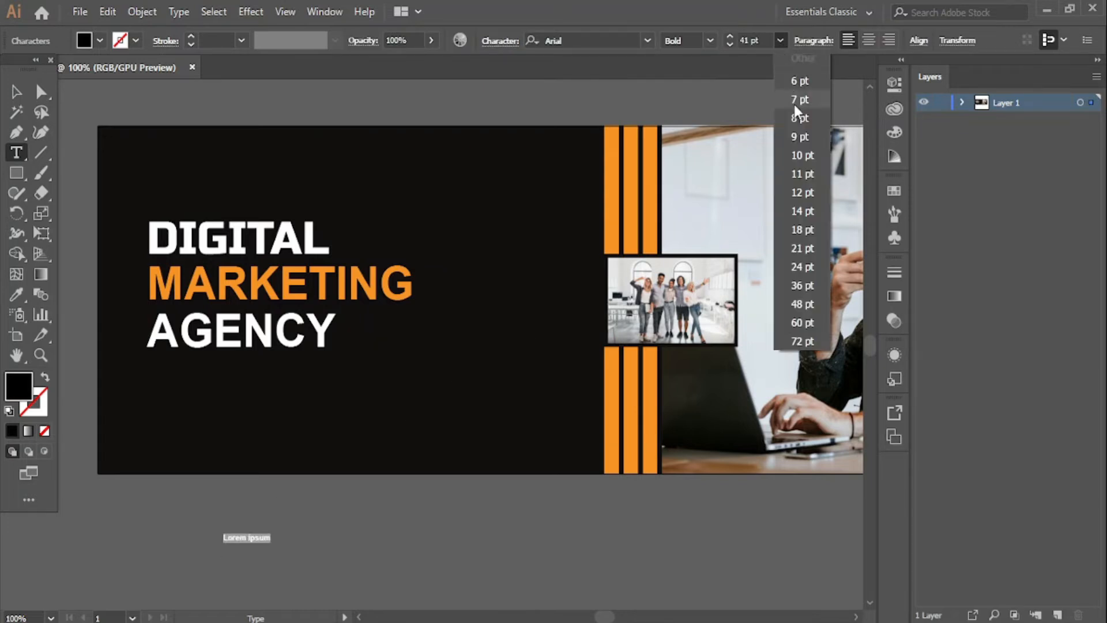
pyautogui.click(794, 109)
pyautogui.press('Escape')
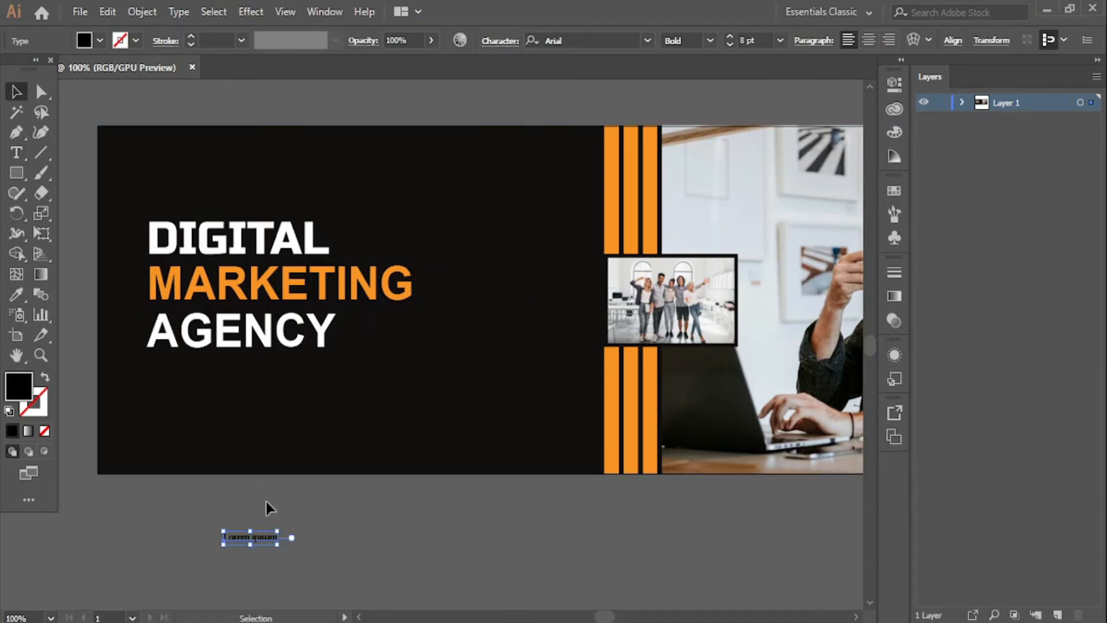
pyautogui.press('Delete')
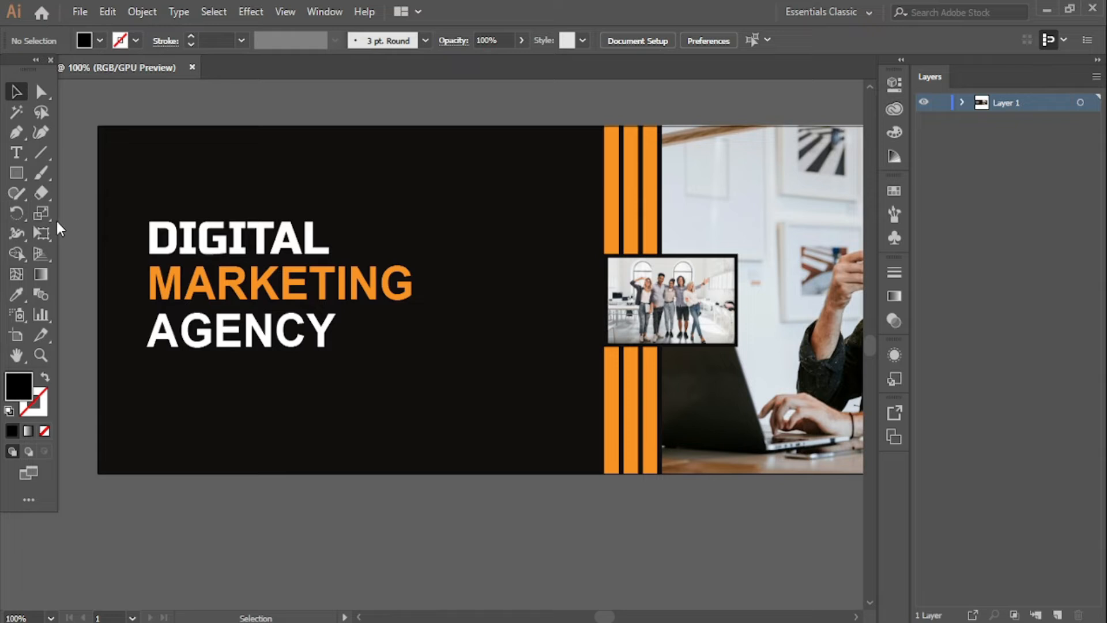
# - Create a paragraph text box under AGENCY with light grey B2B2B2 fill
pyautogui.click(16, 154)
pyautogui.moveTo(151, 366); pyautogui.dragTo(484, 404)
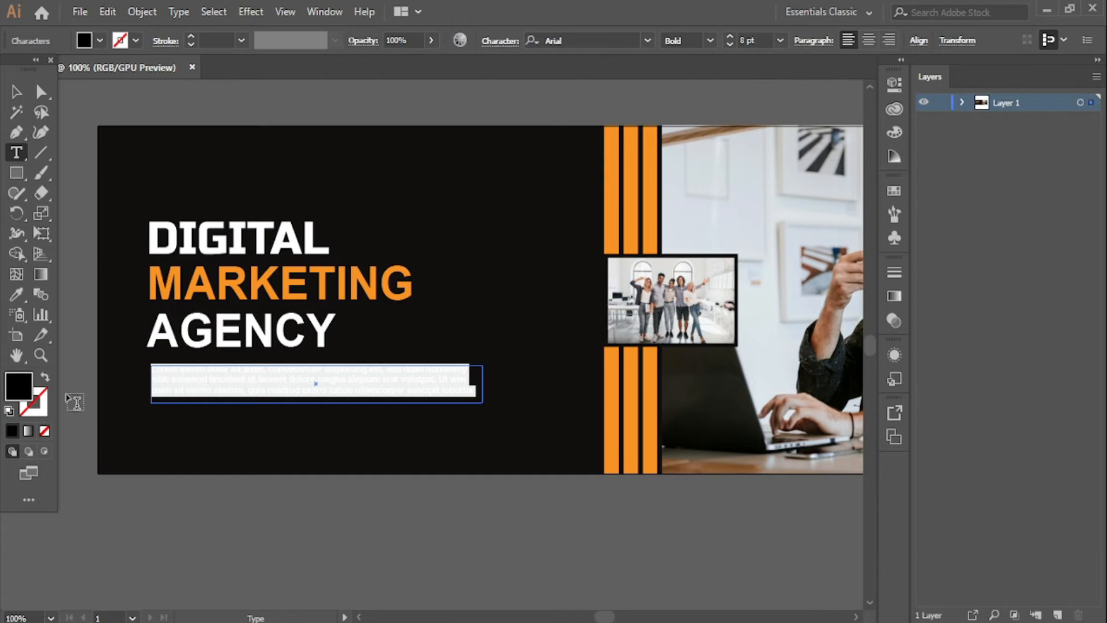
pyautogui.doubleClick(19, 394)
pyautogui.moveTo(398, 274); pyautogui.dragTo(340, 271)
pyautogui.click(722, 215)
pyautogui.click(16, 92)
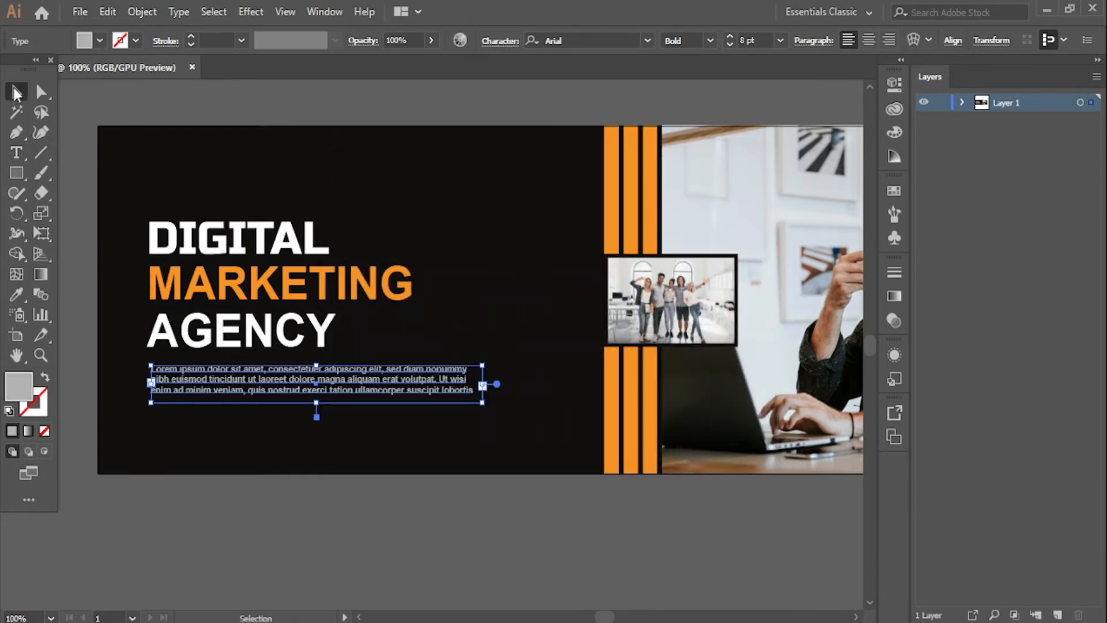
# - Nudge the paragraph slightly and reduce all its text to 6 pt
pyautogui.click(179, 524)
pyautogui.moveTo(232, 387); pyautogui.dragTo(231, 385)
pyautogui.doubleClick(232, 385)
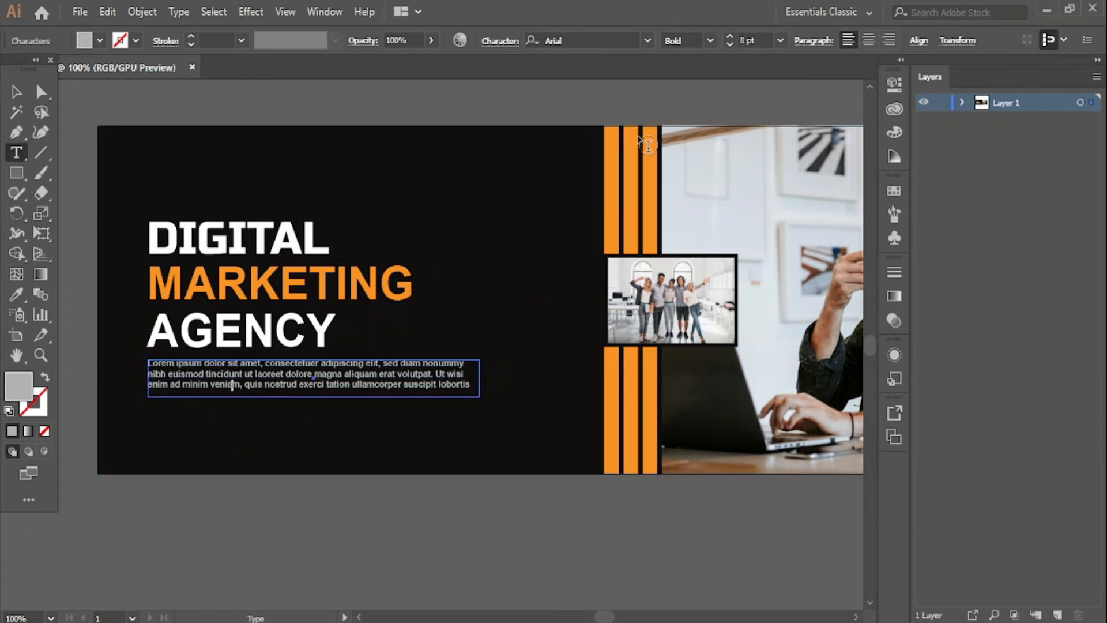
pyautogui.hotkey('ctrl', 'a')
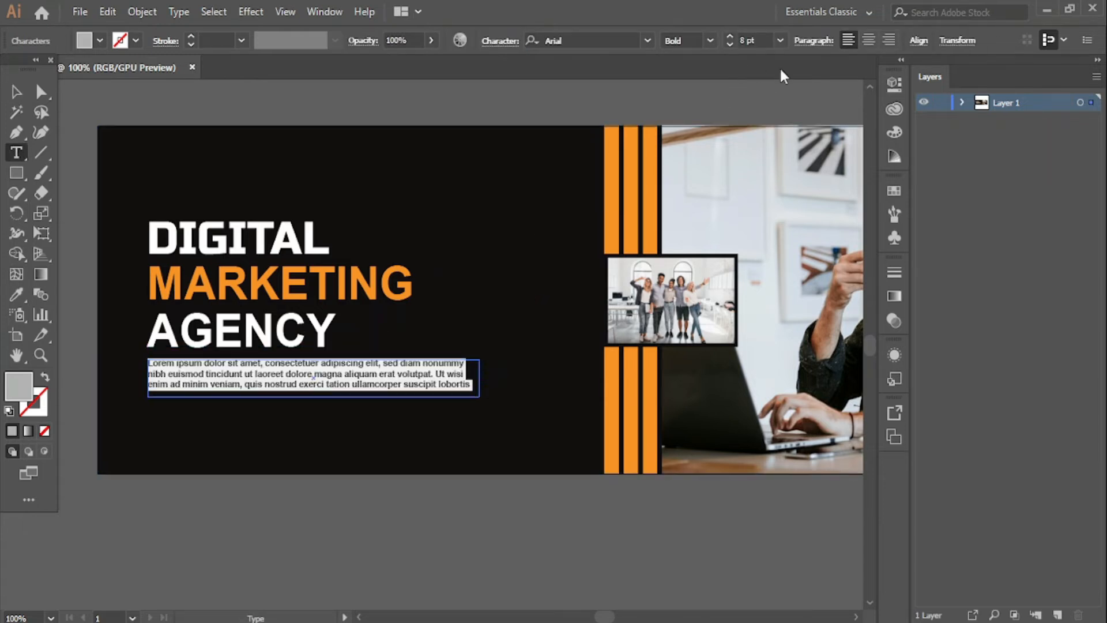
pyautogui.click(730, 43)
pyautogui.click(730, 44)
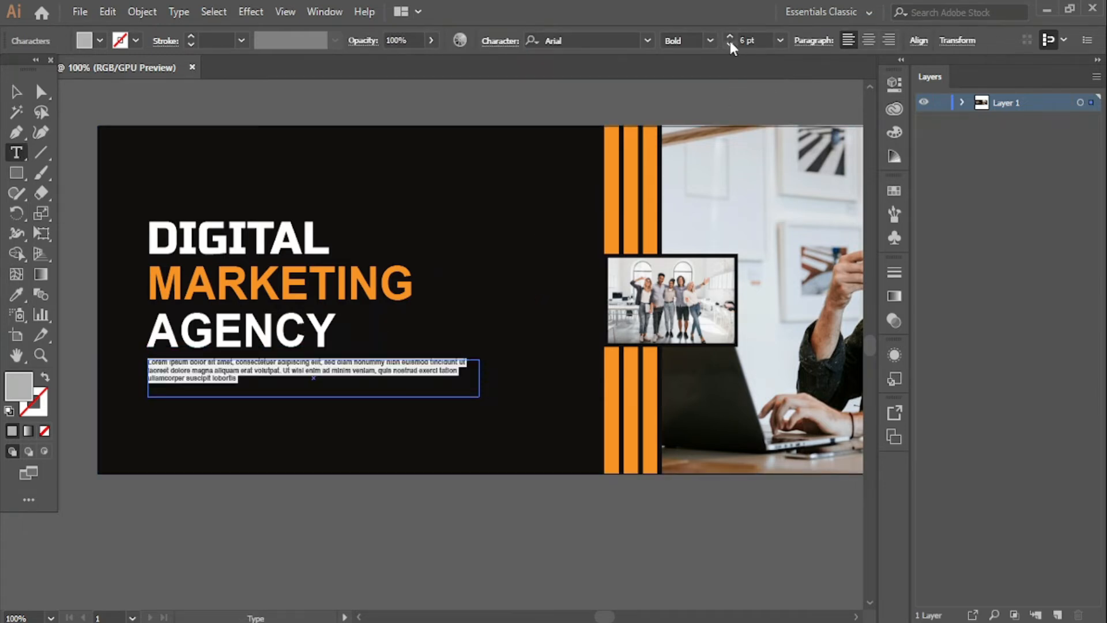
pyautogui.press('Escape')
pyautogui.click(274, 527)
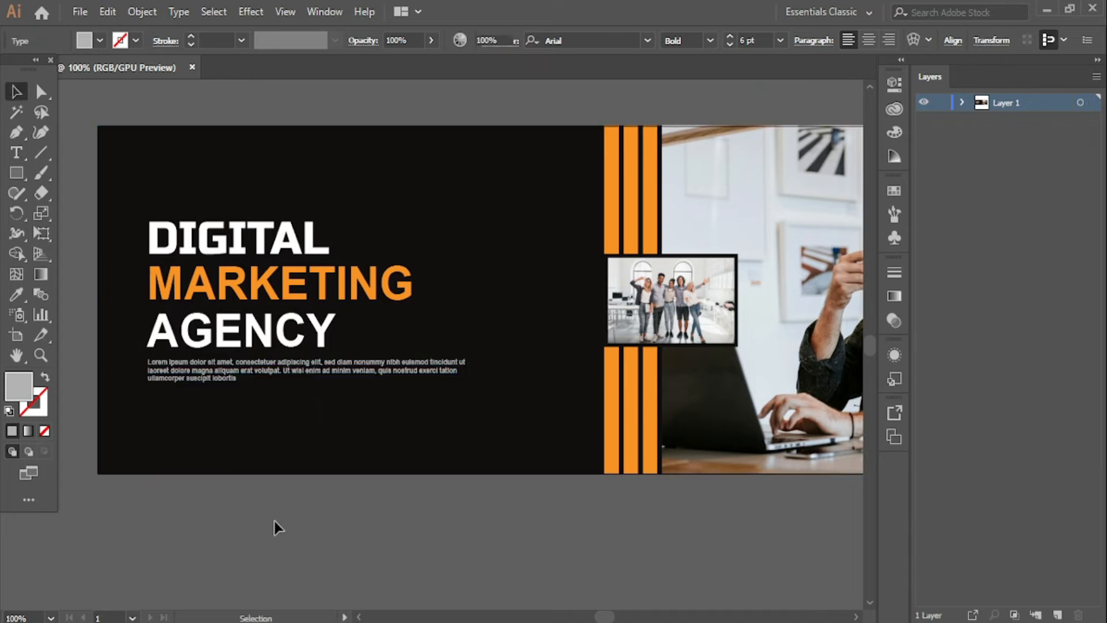
# - Move DIGITAL up about 50 px and nudge MARKETING and AGENCY up beneath it
pyautogui.click(241, 252)
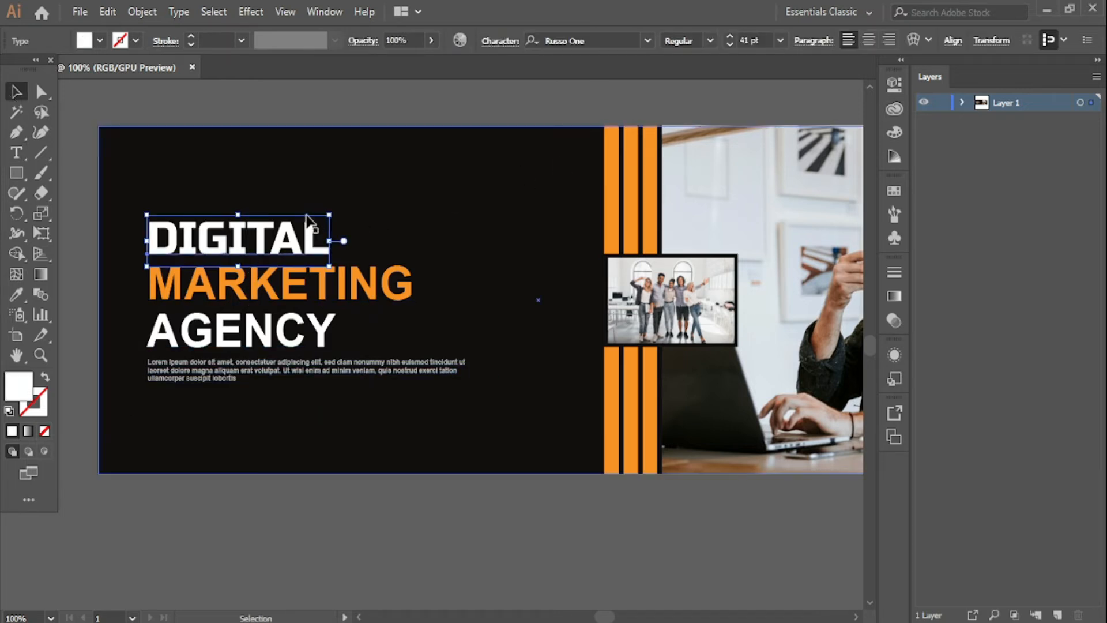
pyautogui.moveTo(306, 220); pyautogui.dragTo(307, 191)
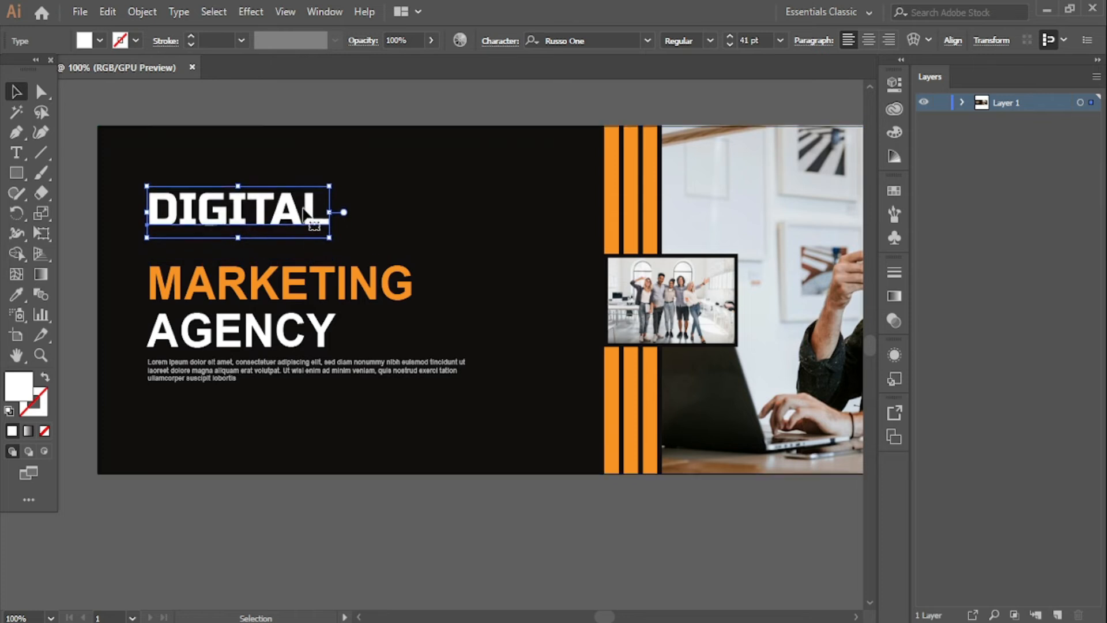
pyautogui.click(277, 274)
pyautogui.press('Up')
pyautogui.press('Up')
pyautogui.press('Up')
pyautogui.press('Up')
pyautogui.press('Up')
pyautogui.press('Up')
pyautogui.press('Up')
pyautogui.press('Up')
pyautogui.press('Up')
pyautogui.press('Up')
pyautogui.press('Up')
pyautogui.press('Up')
pyautogui.press('Up')
pyautogui.press('Up')
pyautogui.press('Up')
pyautogui.press('Up')
pyautogui.press('Up')
pyautogui.press('Up')
pyautogui.press('Up')
pyautogui.press('Up')
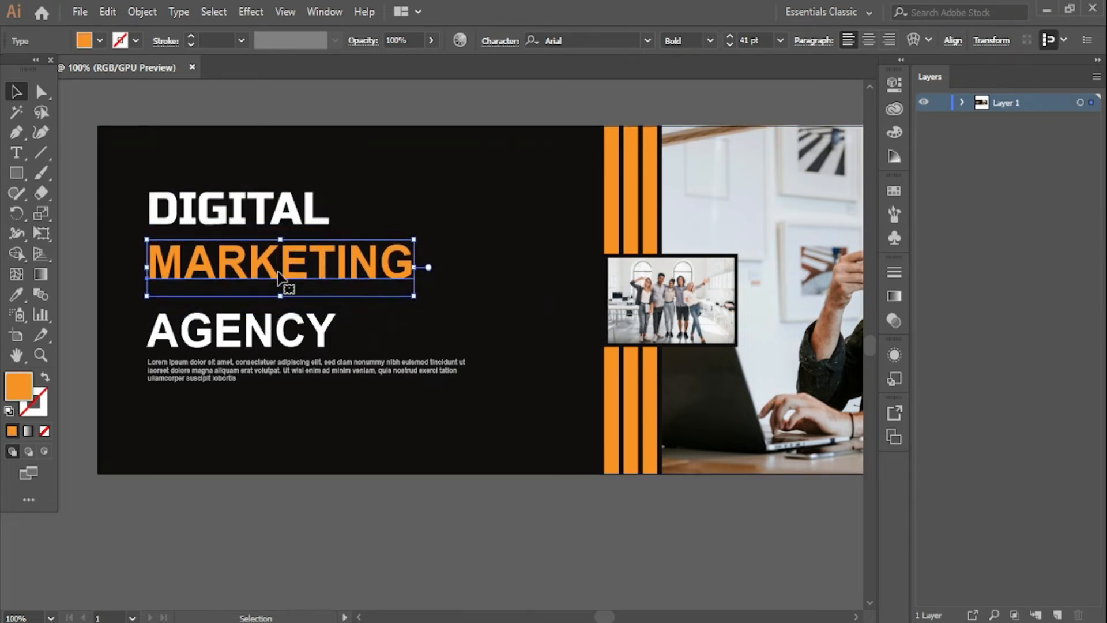
pyautogui.press('Up')
pyautogui.press('Up')
pyautogui.press('Up')
pyautogui.press('Up')
pyautogui.press('Up')
pyautogui.press('Up')
pyautogui.press('Up')
pyautogui.press('Up')
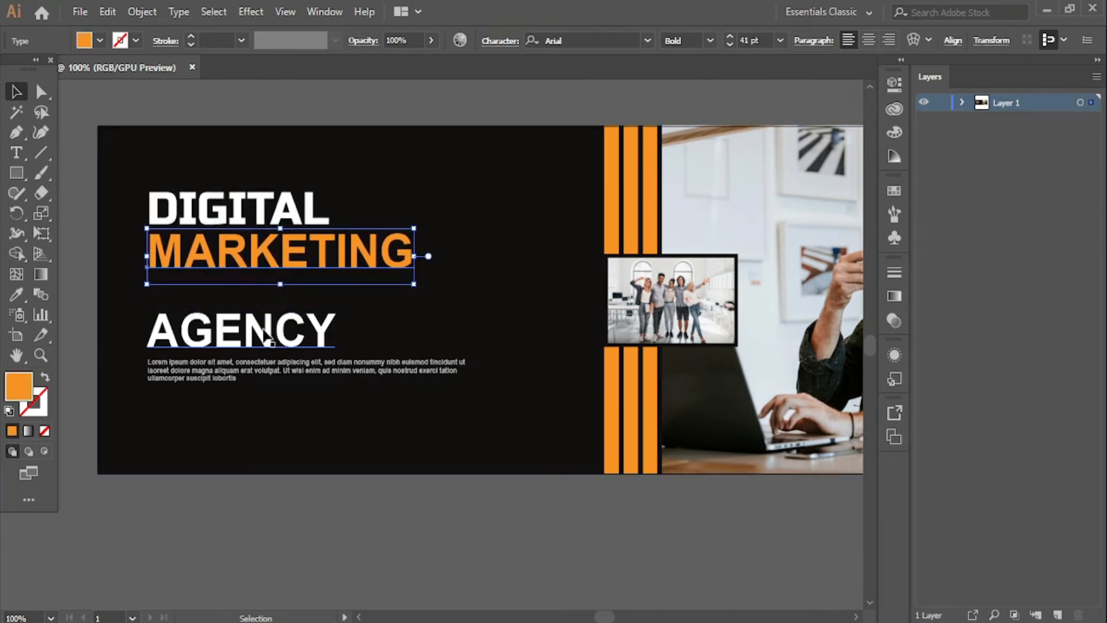
pyautogui.click(268, 337)
pyautogui.press('Up')
pyautogui.press('Up')
pyautogui.press('Up')
pyautogui.press('Up')
pyautogui.press('Up')
pyautogui.press('Up')
pyautogui.press('Up')
pyautogui.press('Up')
pyautogui.press('Up')
pyautogui.press('Up')
pyautogui.press('Up')
pyautogui.press('Up')
pyautogui.press('Up')
pyautogui.press('Up')
pyautogui.press('Up')
pyautogui.press('Up')
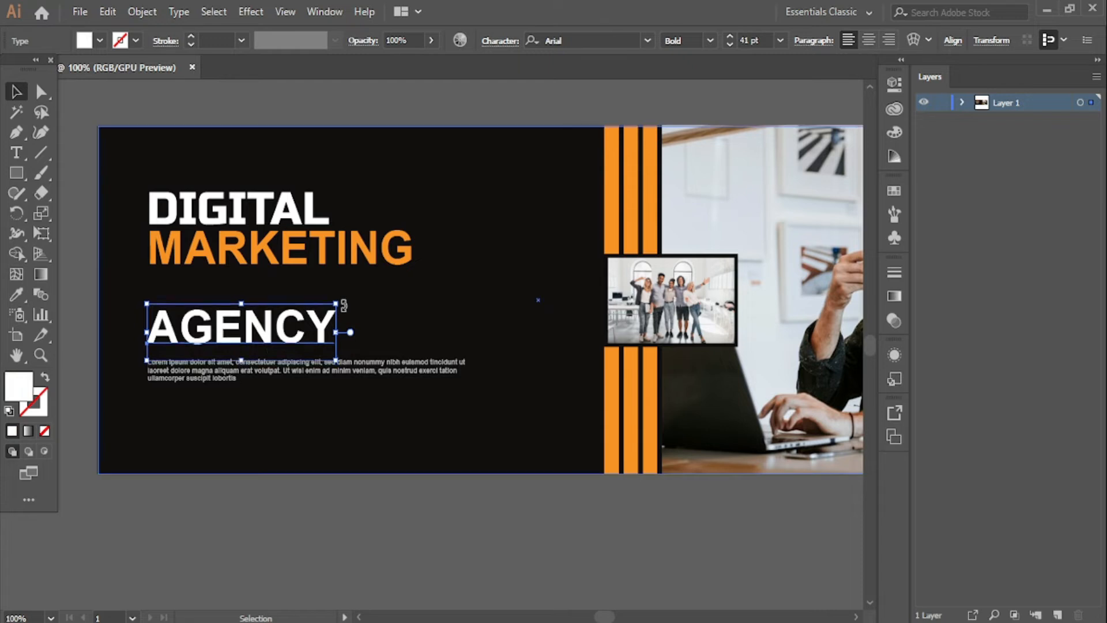
pyautogui.press('Up')
pyautogui.press('Up')
pyautogui.press('Up')
pyautogui.press('Up')
pyautogui.press('Up')
pyautogui.press('Up')
pyautogui.press('Up')
pyautogui.press('Up')
pyautogui.press('Up')
pyautogui.press('Up')
pyautogui.press('Up')
pyautogui.press('Up')
pyautogui.press('Up')
pyautogui.press('Up')
pyautogui.press('Up')
pyautogui.press('Up')
pyautogui.press('Up')
pyautogui.press('Up')
pyautogui.press('Up')
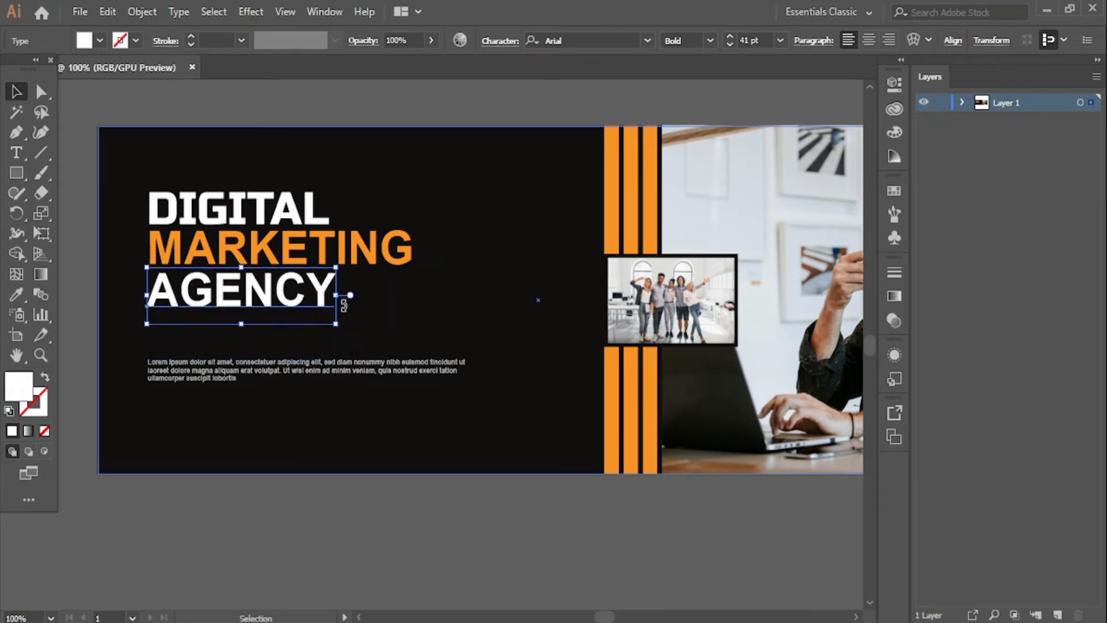
pyautogui.press('Up')
pyautogui.click(386, 532)
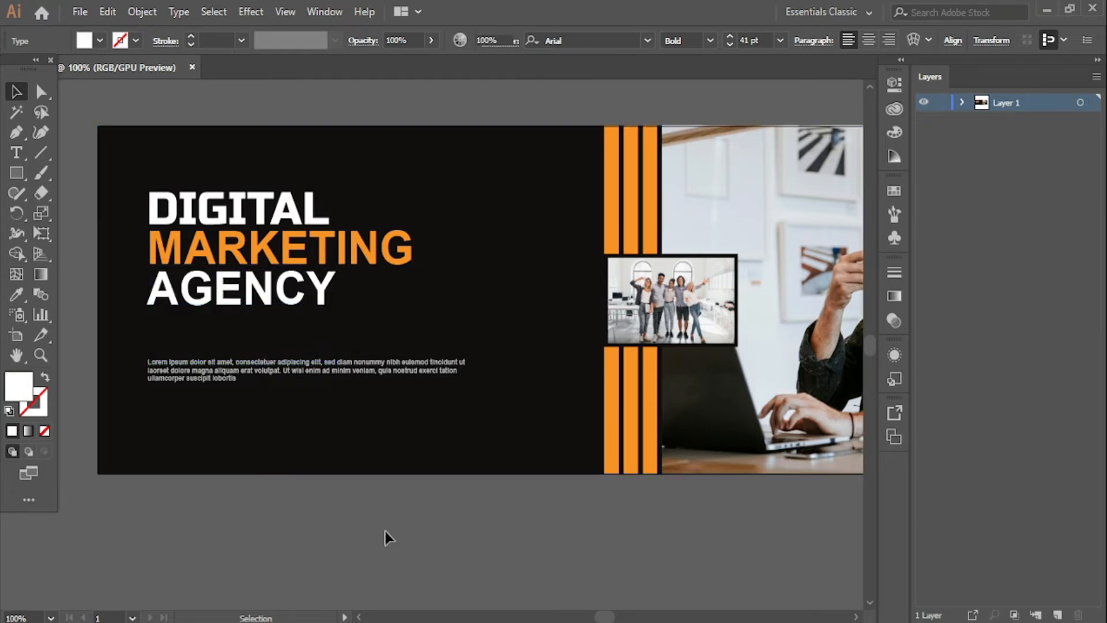
# - Select all three headline lines and review the alignment options
pyautogui.click(252, 313)
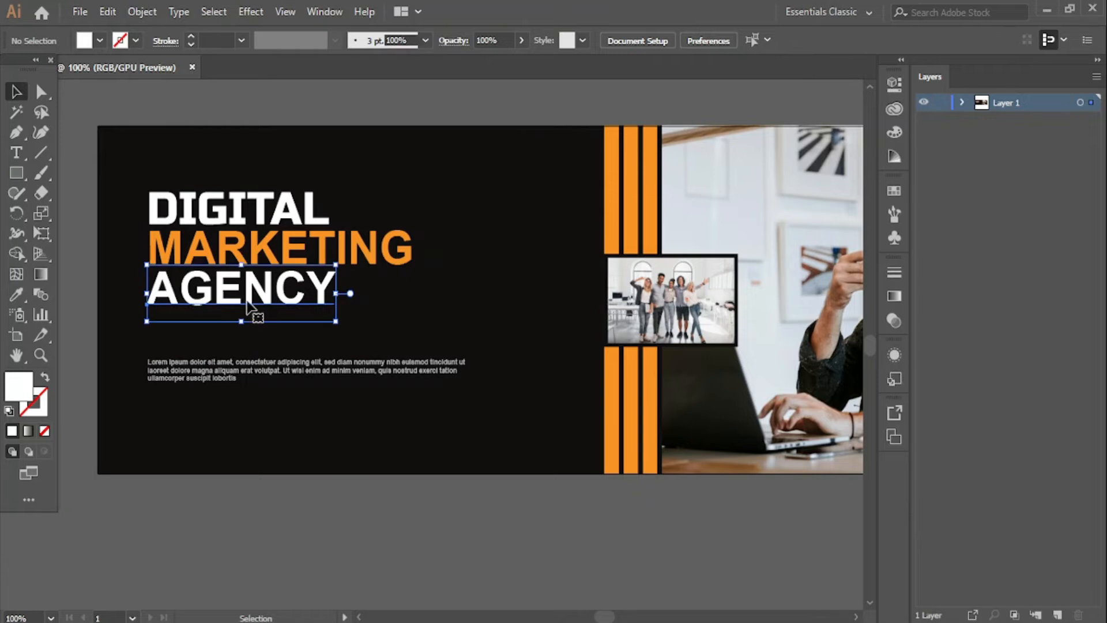
pyautogui.keyDown('shift'); pyautogui.click(257, 255); pyautogui.keyUp('shift')
pyautogui.keyDown('shift'); pyautogui.click(253, 214); pyautogui.keyUp('shift')
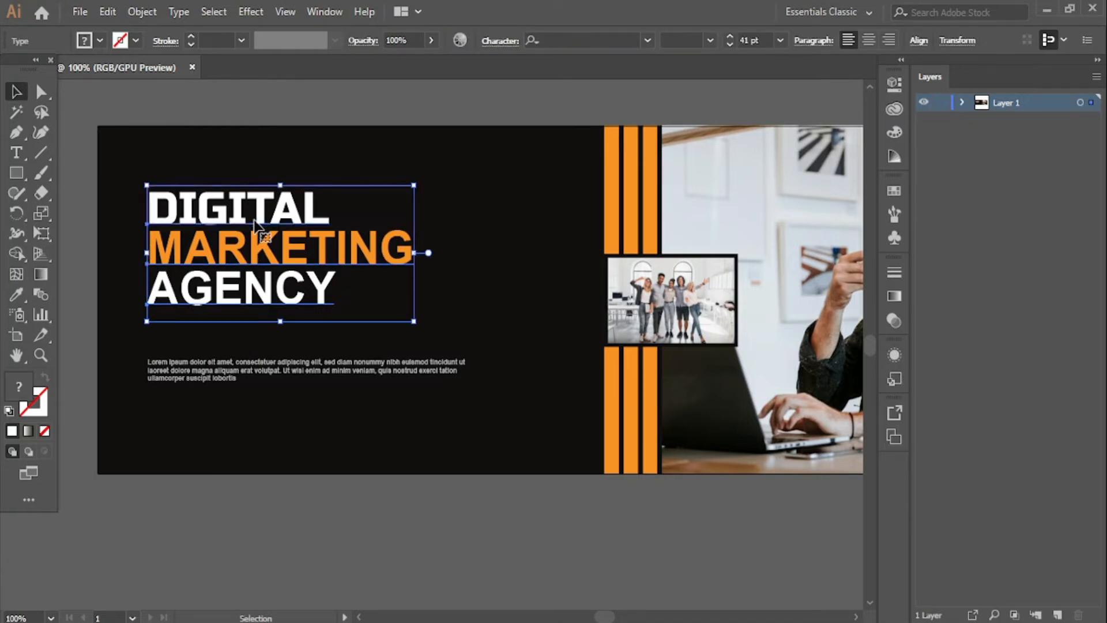
pyautogui.click(919, 40)
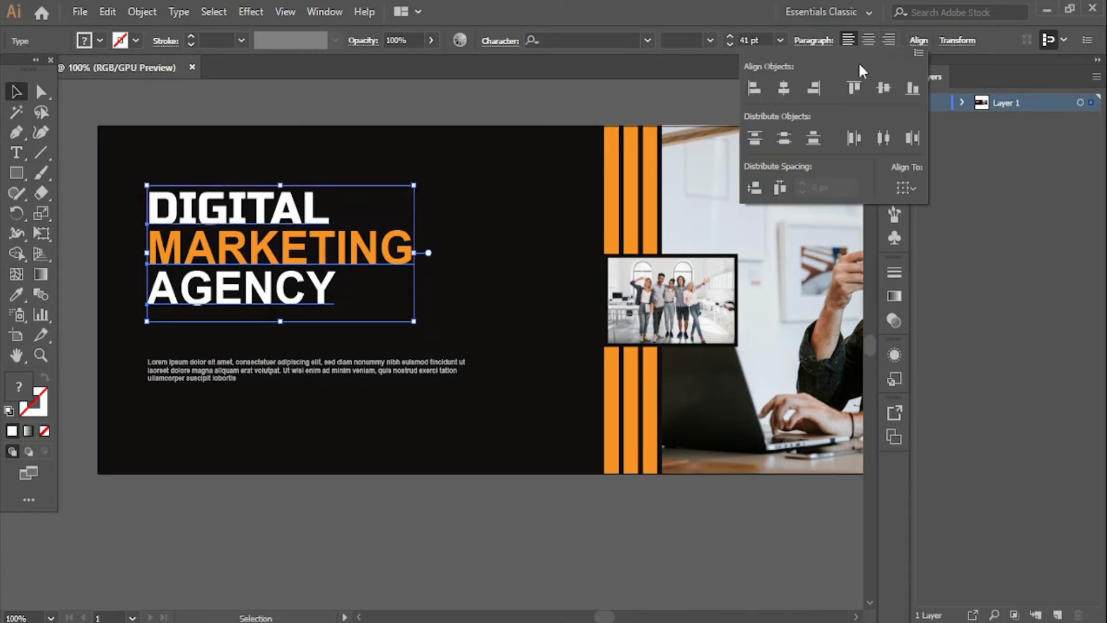
pyautogui.click(426, 520)
pyautogui.click(413, 522)
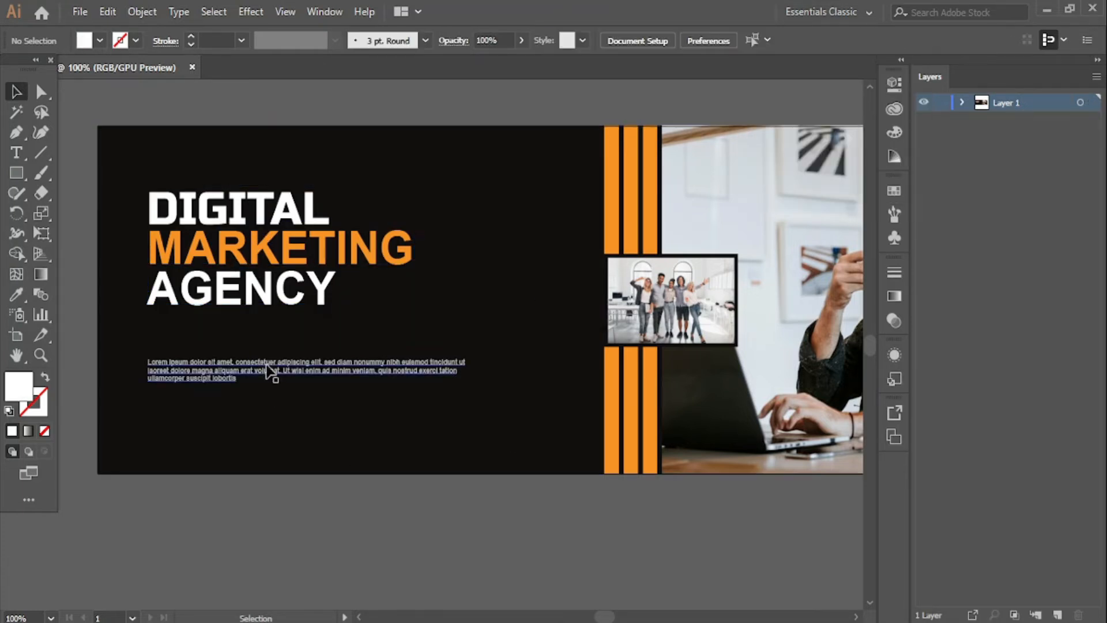
# - Move the paragraph up under AGENCY and left-align the two
pyautogui.click(271, 372)
pyautogui.press('Up')
pyautogui.press('Up')
pyautogui.press('Up')
pyautogui.press('Up')
pyautogui.press('Up')
pyautogui.press('Up')
pyautogui.press('Up')
pyautogui.press('Up')
pyautogui.press('Up')
pyautogui.press('Up')
pyautogui.press('Up')
pyautogui.press('Up')
pyautogui.press('Up')
pyautogui.press('Up')
pyautogui.press('Up')
pyautogui.press('Up')
pyautogui.press('Up')
pyautogui.press('Up')
pyautogui.press('Up')
pyautogui.press('Up')
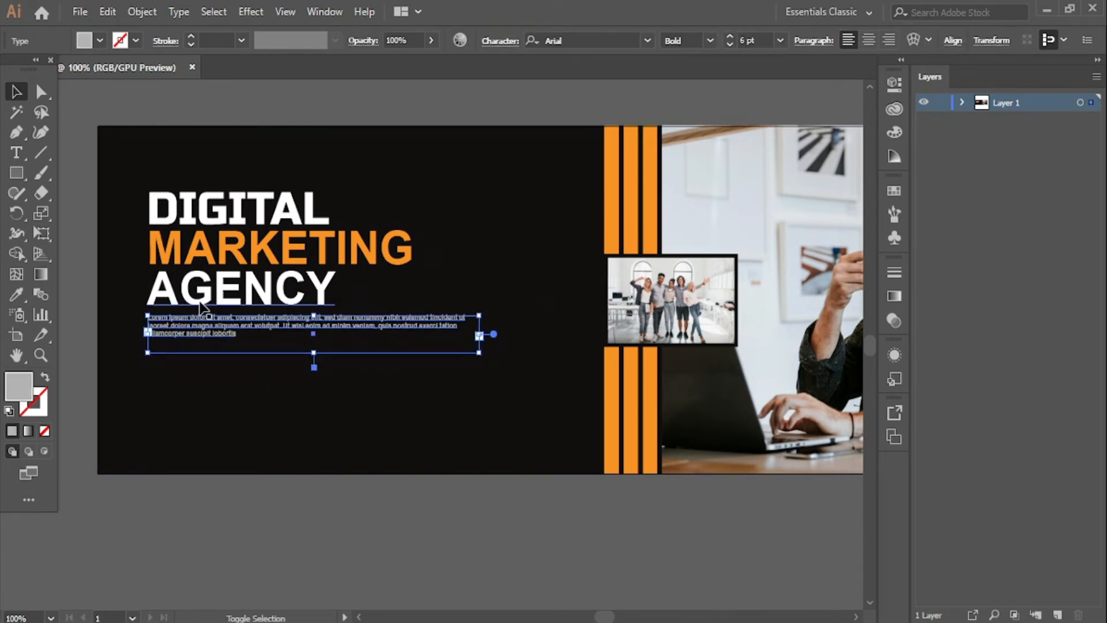
pyautogui.keyDown('shift'); pyautogui.click(201, 301); pyautogui.keyUp('shift')
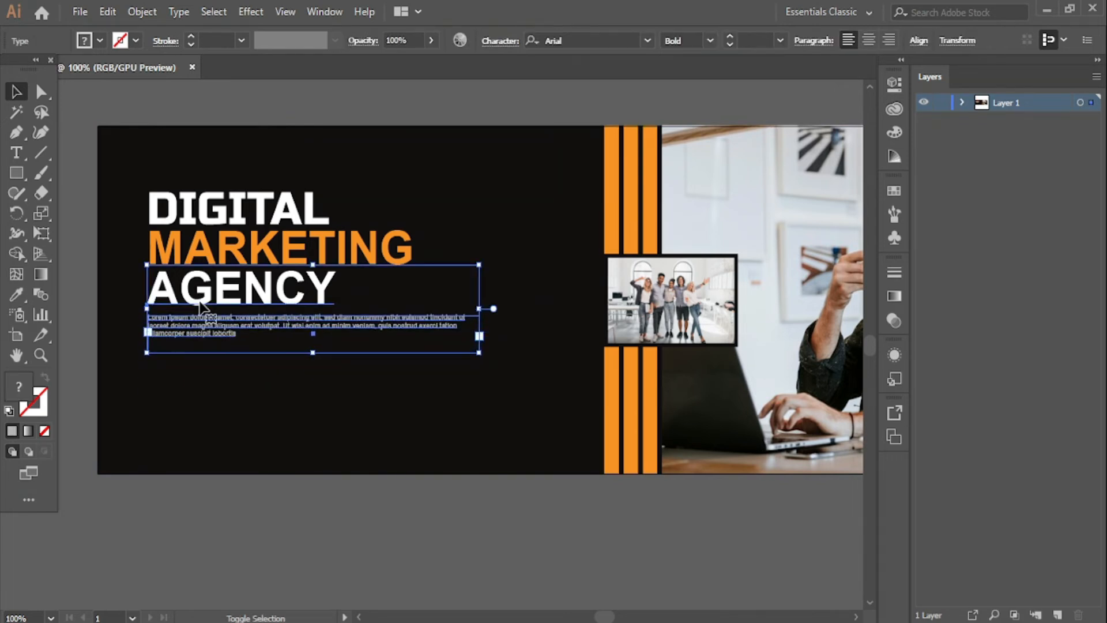
pyautogui.click(920, 40)
pyautogui.click(752, 89)
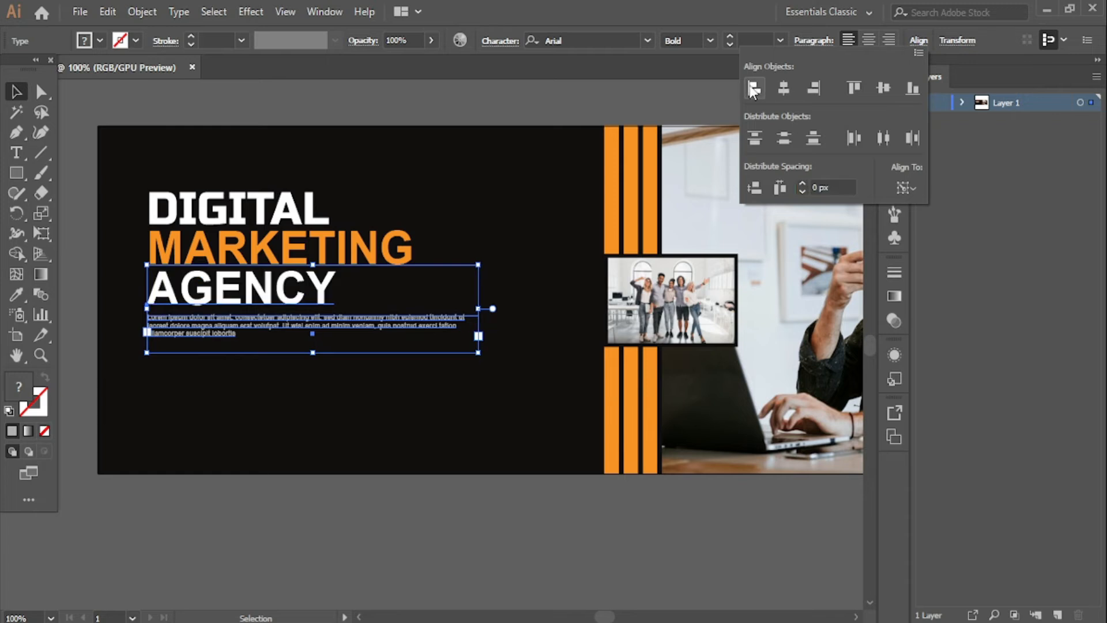
pyautogui.click(446, 516)
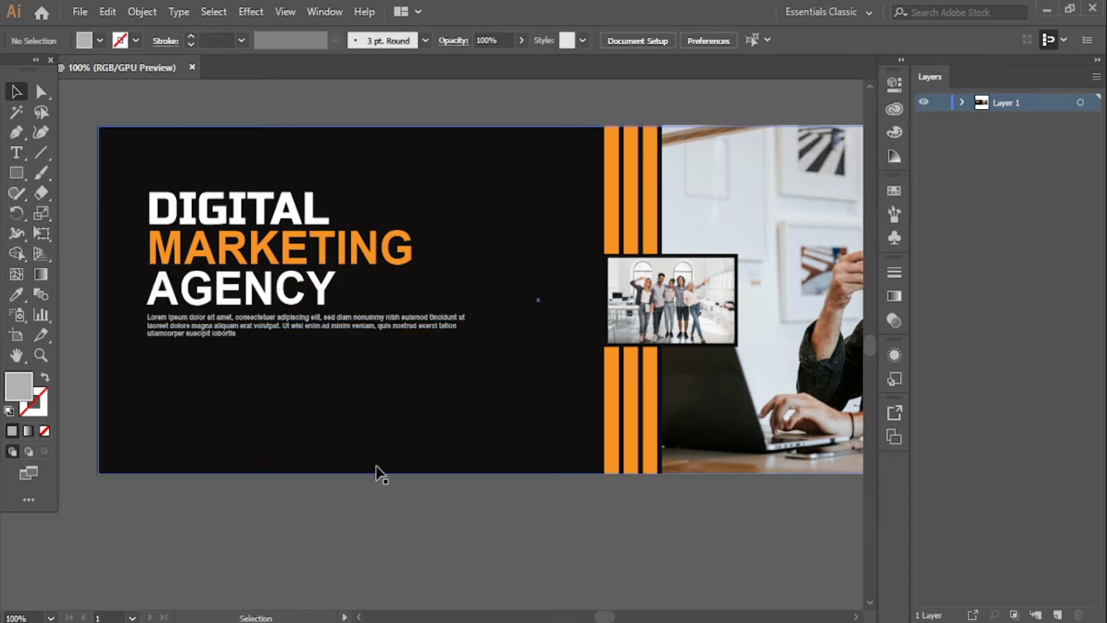
pyautogui.click(16, 192)
# - Draw a small rectangle, round it into a pill, and fill it with the stripes' orange
pyautogui.click(17, 173)
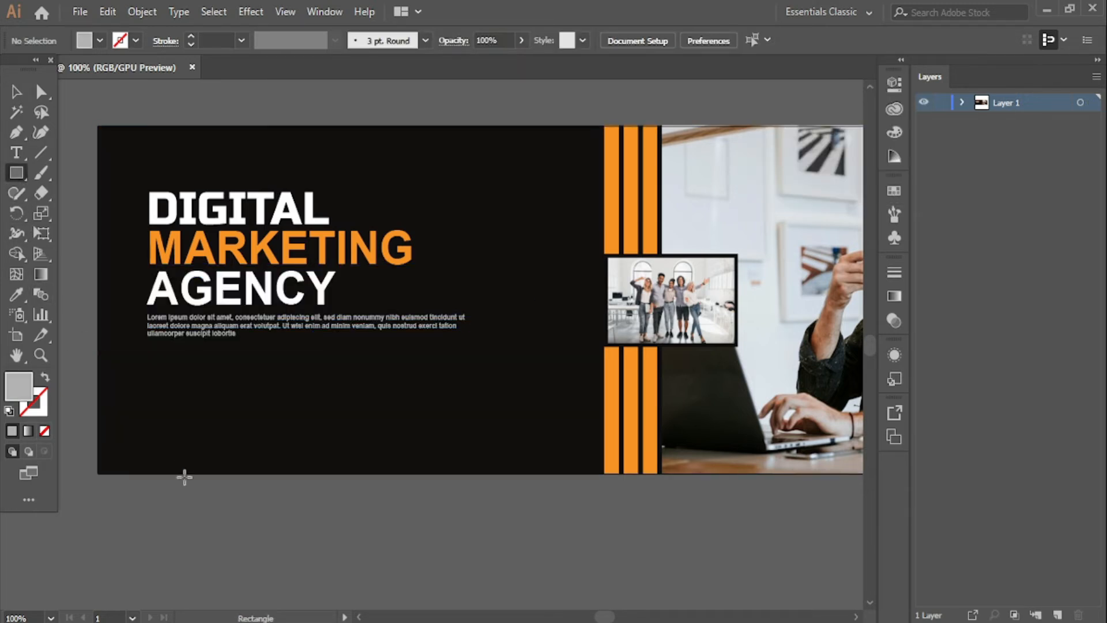
pyautogui.moveTo(184, 523)
pyautogui.mouseDown()
pyautogui.moveTo(289, 535)
pyautogui.moveTo(275, 542)
pyautogui.mouseUp()
pyautogui.click(41, 91)
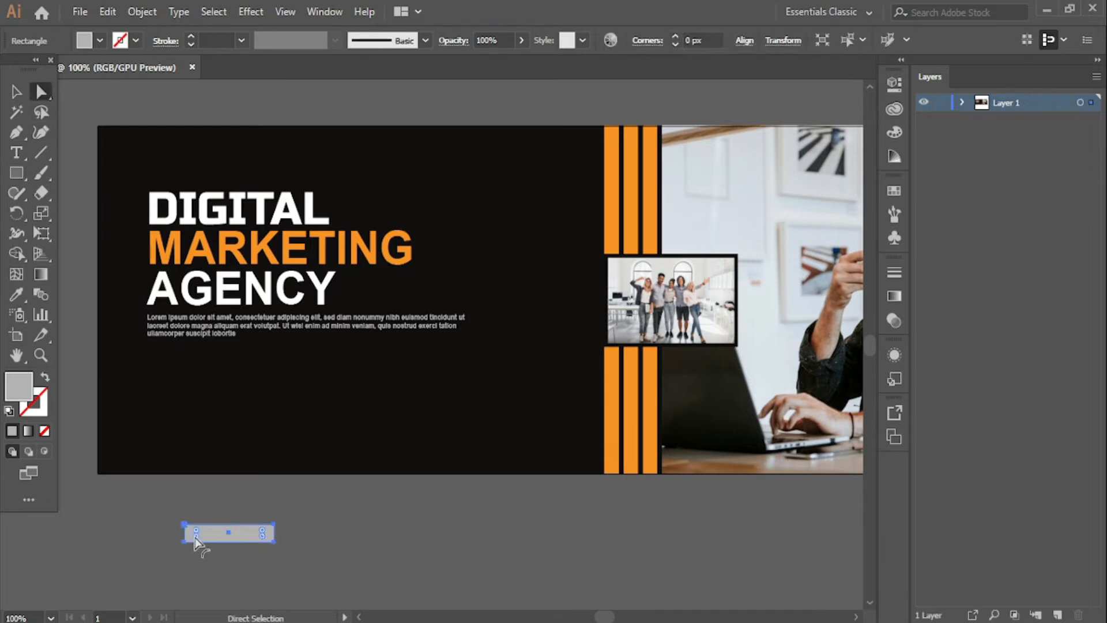
pyautogui.moveTo(197, 539); pyautogui.dragTo(289, 551)
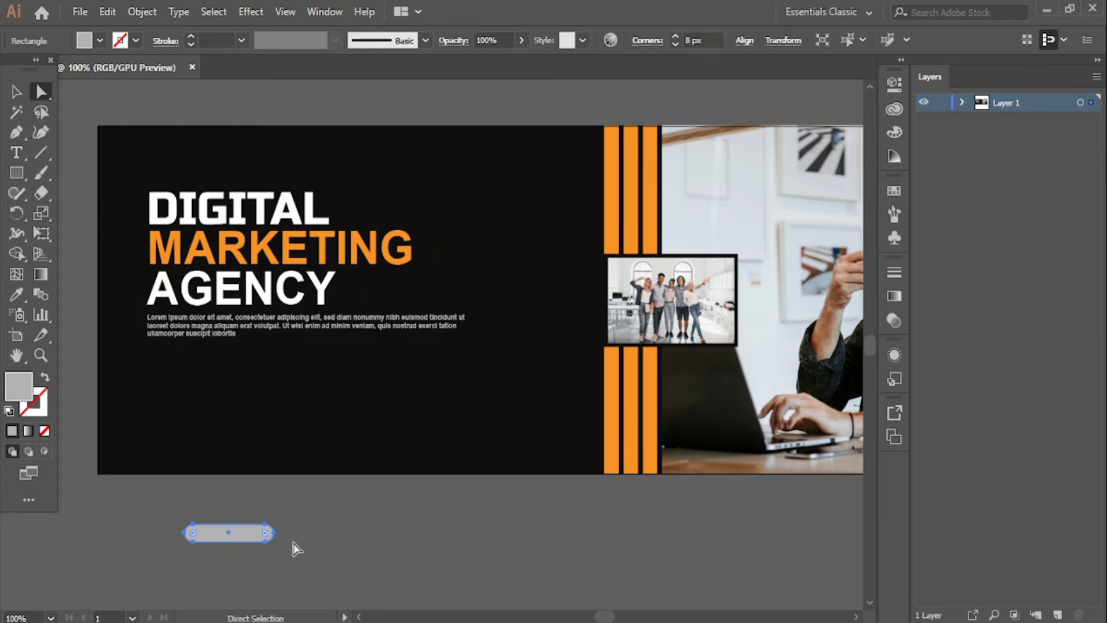
pyautogui.click(16, 294)
pyautogui.click(611, 217)
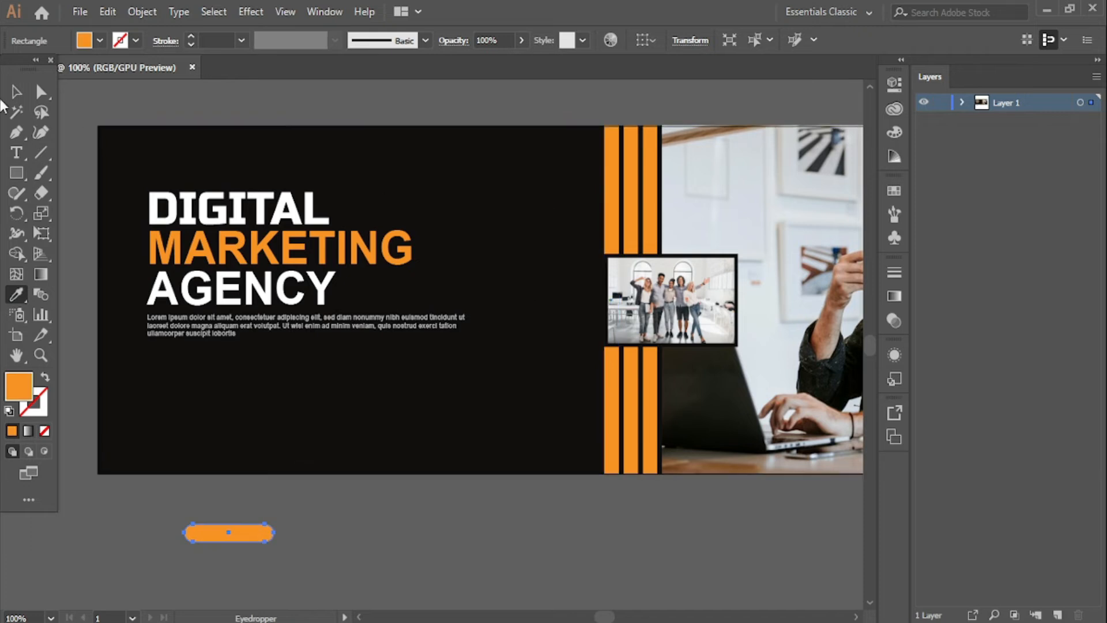
# - Move the orange pill onto the banner's lower left, beneath the paragraph
pyautogui.click(16, 91)
pyautogui.click(338, 517)
pyautogui.moveTo(241, 535); pyautogui.dragTo(206, 445)
pyautogui.click(247, 527)
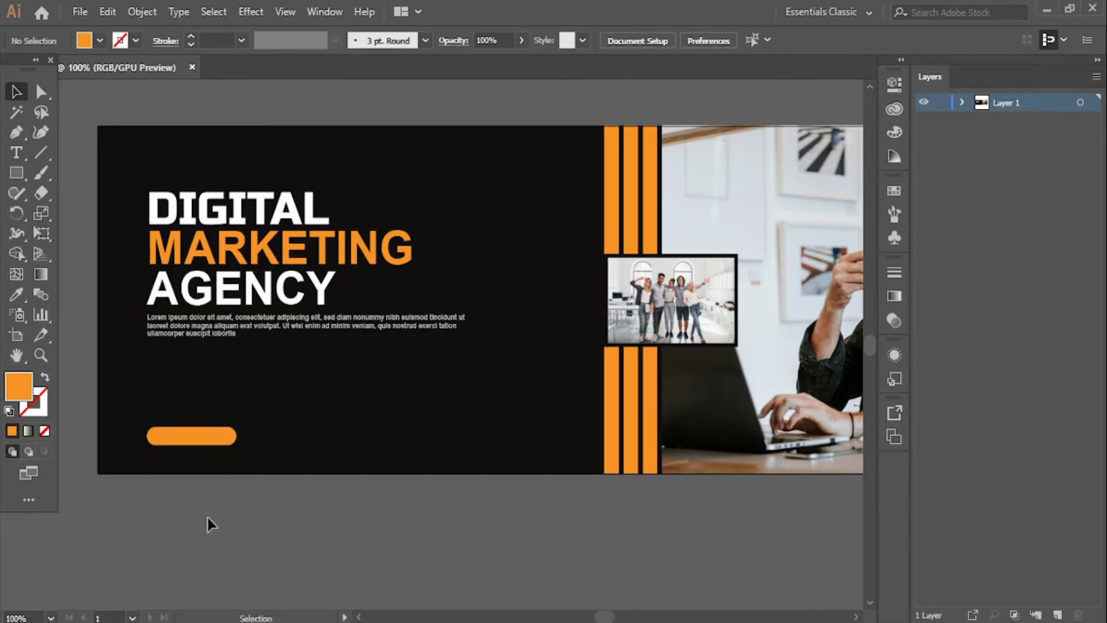
pyautogui.moveTo(240, 537); pyautogui.dragTo(271, 533)
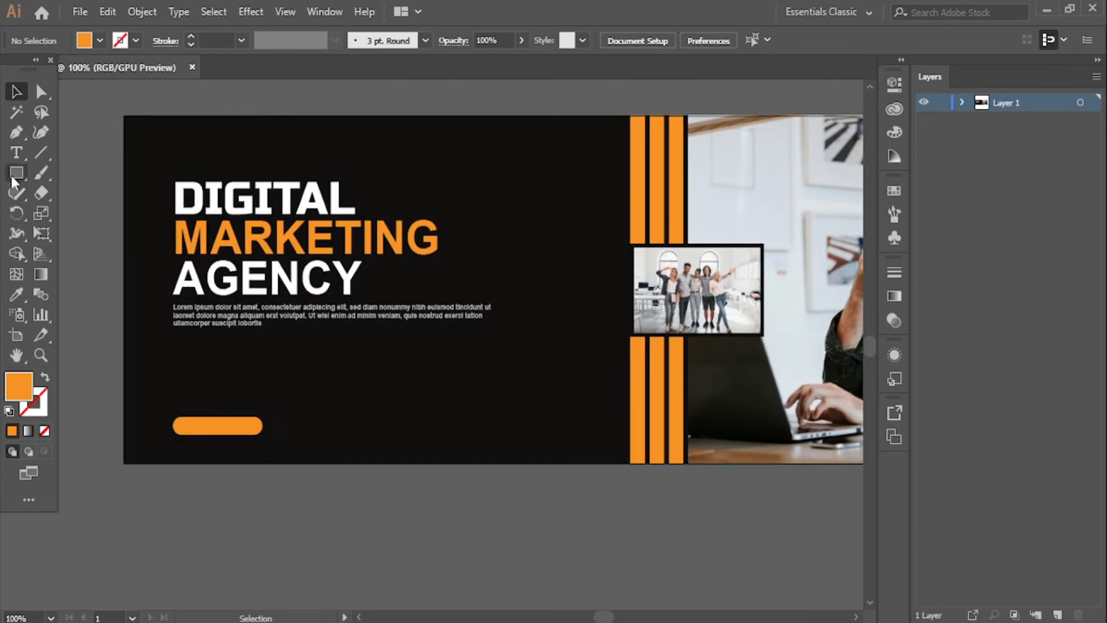
# - Add a GET STARTED text object below the artboard and colour it dark grey
pyautogui.click(16, 152)
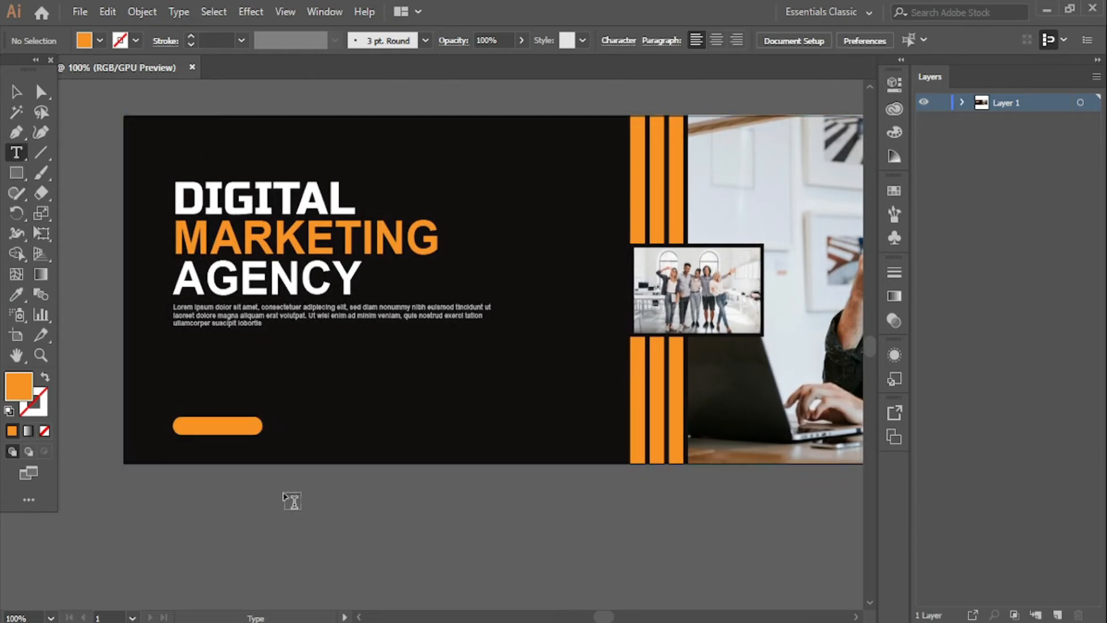
pyautogui.click(290, 525)
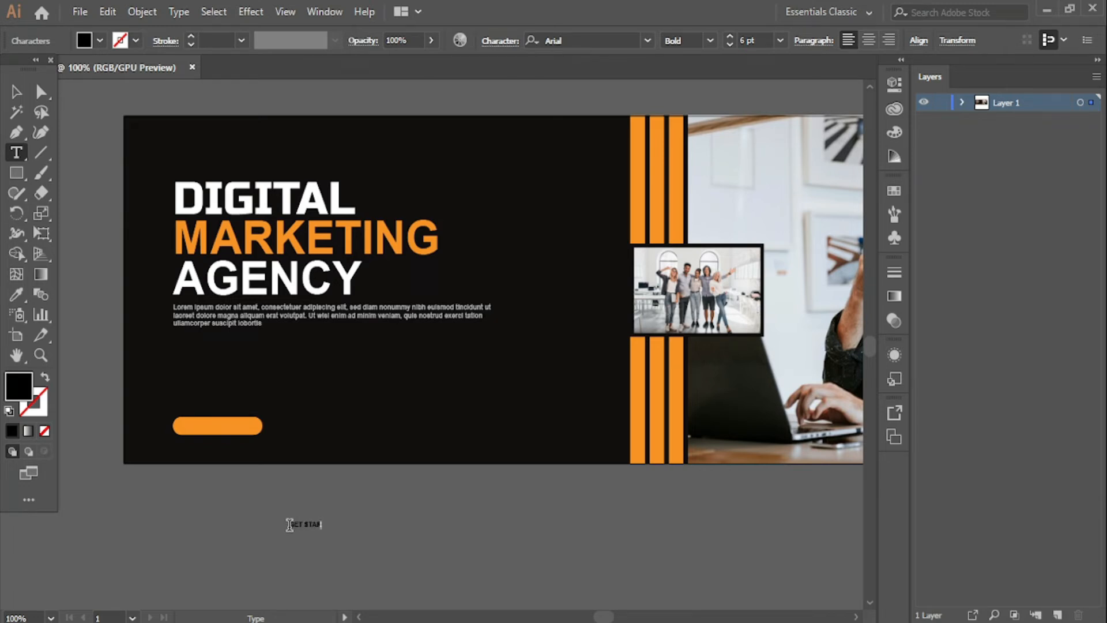
pyautogui.hotkey('ctrl', 'a')
pyautogui.doubleClick(22, 396)
pyautogui.moveTo(347, 346)
pyautogui.mouseDown()
pyautogui.moveTo(410, 274)
pyautogui.moveTo(391, 255)
pyautogui.moveTo(343, 344)
pyautogui.moveTo(408, 421)
pyautogui.moveTo(339, 378)
pyautogui.moveTo(338, 400)
pyautogui.mouseUp()
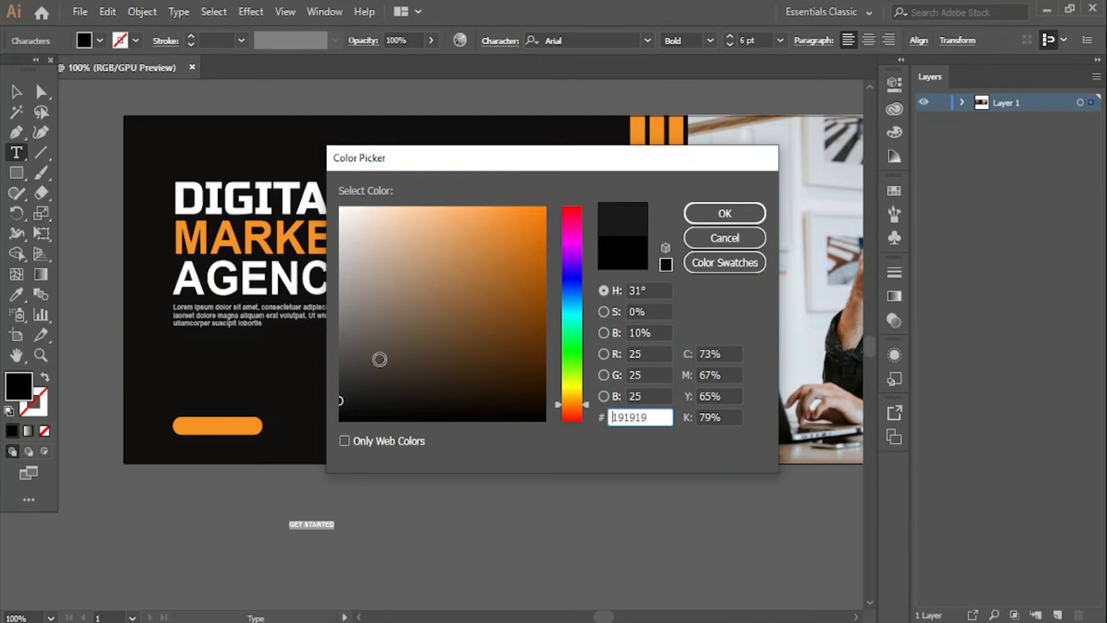
pyautogui.click(722, 214)
# - Move GET STARTED onto the orange pill and set it to 10 pt in the Black weight
pyautogui.click(14, 92)
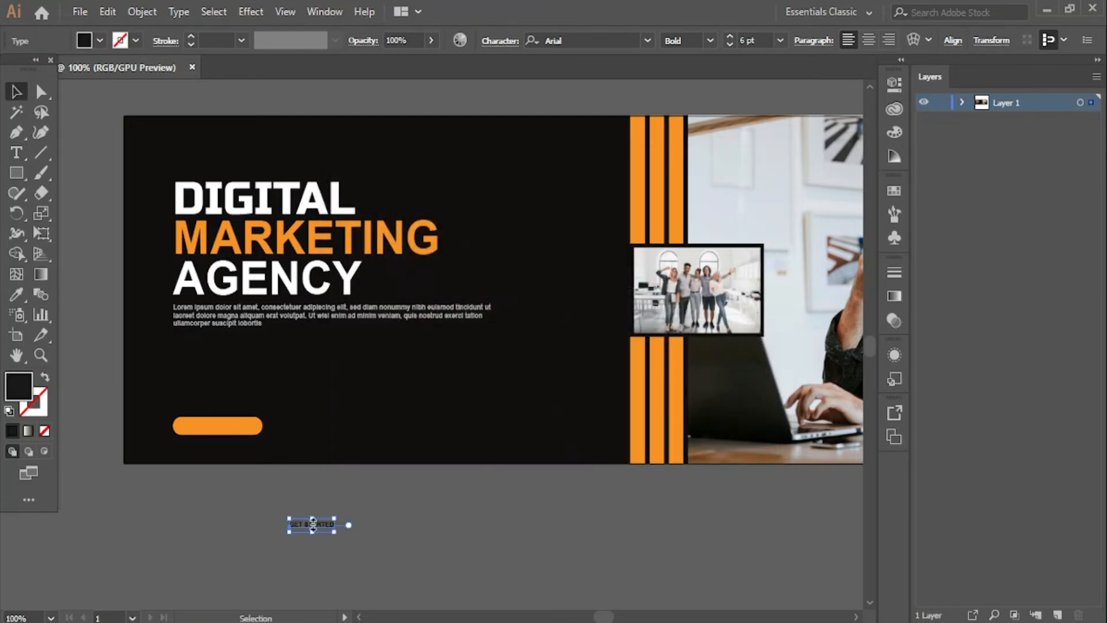
pyautogui.moveTo(323, 530); pyautogui.dragTo(231, 429)
pyautogui.click(728, 38)
pyautogui.click(729, 38)
pyautogui.click(729, 38)
pyautogui.click(729, 38)
pyautogui.click(600, 40)
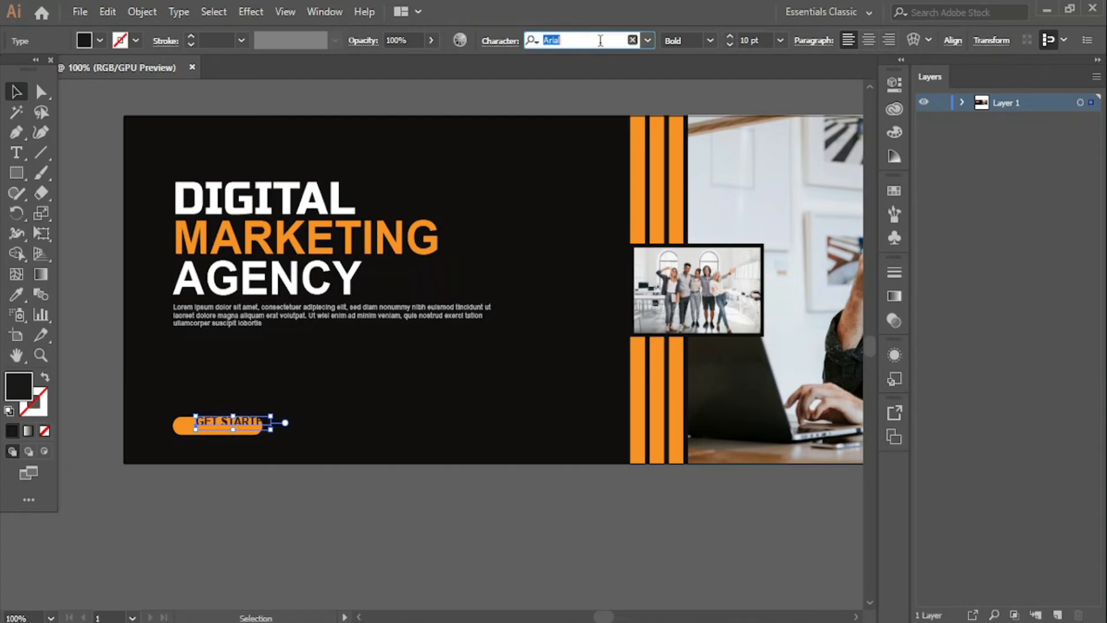
pyautogui.click(708, 42)
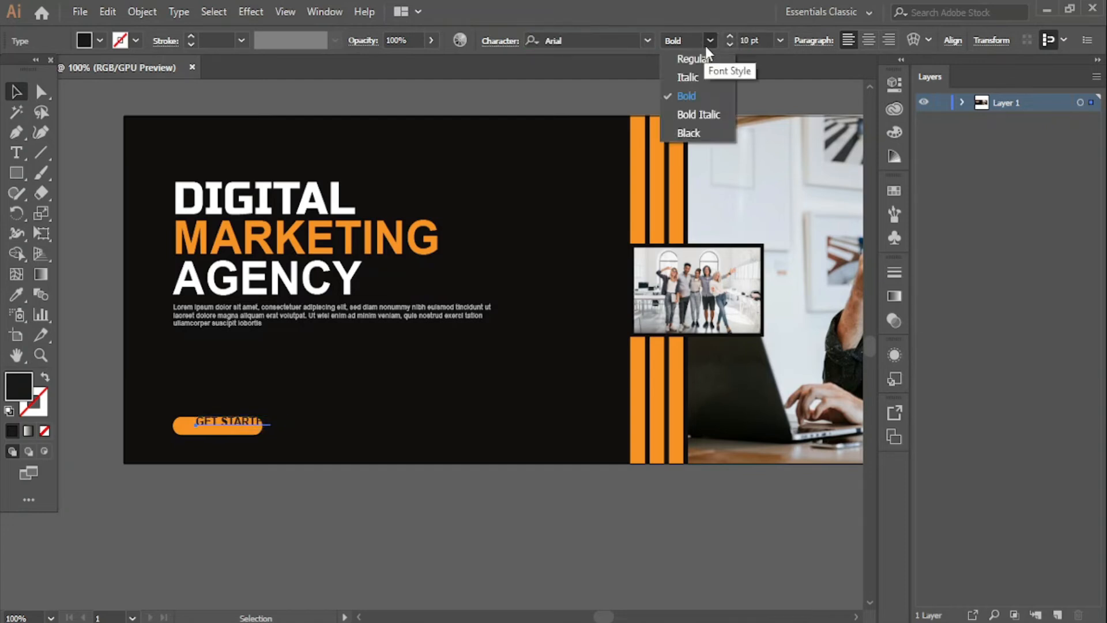
pyautogui.click(695, 130)
# - Reposition GET STARTED slightly lower on the pill and shrink it to 9 pt
pyautogui.click(252, 501)
pyautogui.moveTo(233, 426); pyautogui.dragTo(222, 431)
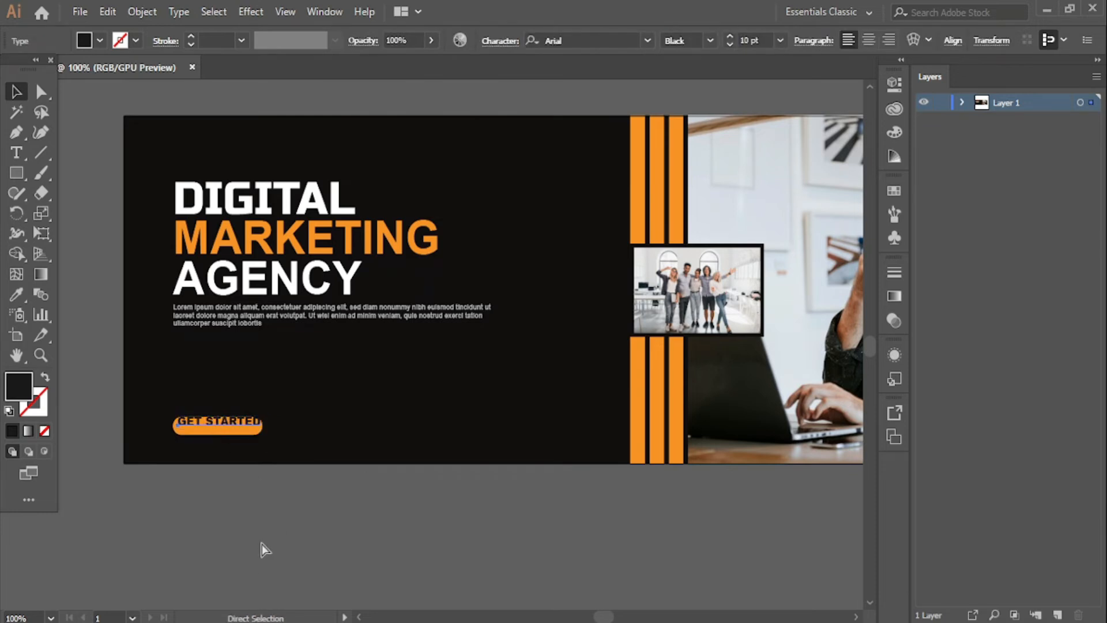
pyautogui.hotkey('ctrl', '=')
pyautogui.scroll(1, 415, 474)
pyautogui.moveTo(451, 394); pyautogui.dragTo(448, 399)
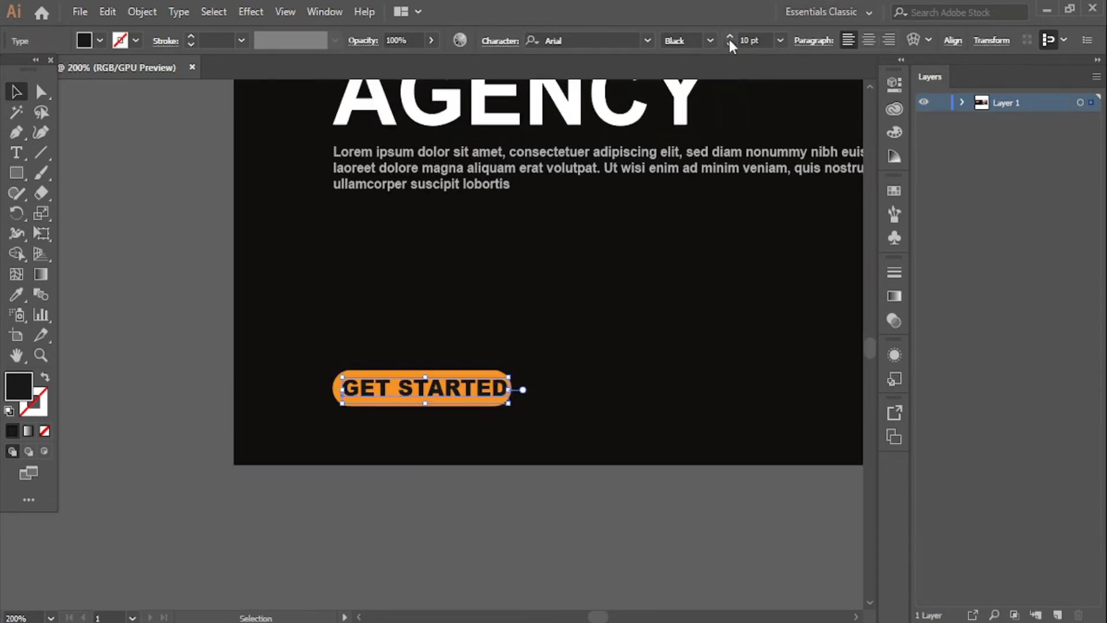
pyautogui.click(469, 513)
pyautogui.click(448, 399)
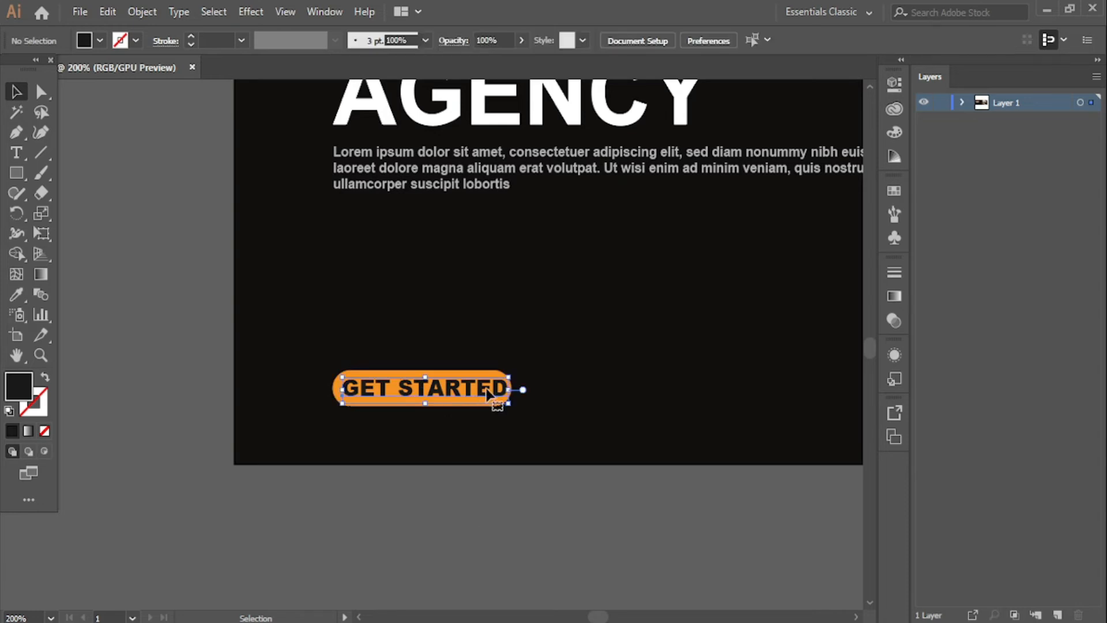
pyautogui.click(730, 45)
pyautogui.click(460, 500)
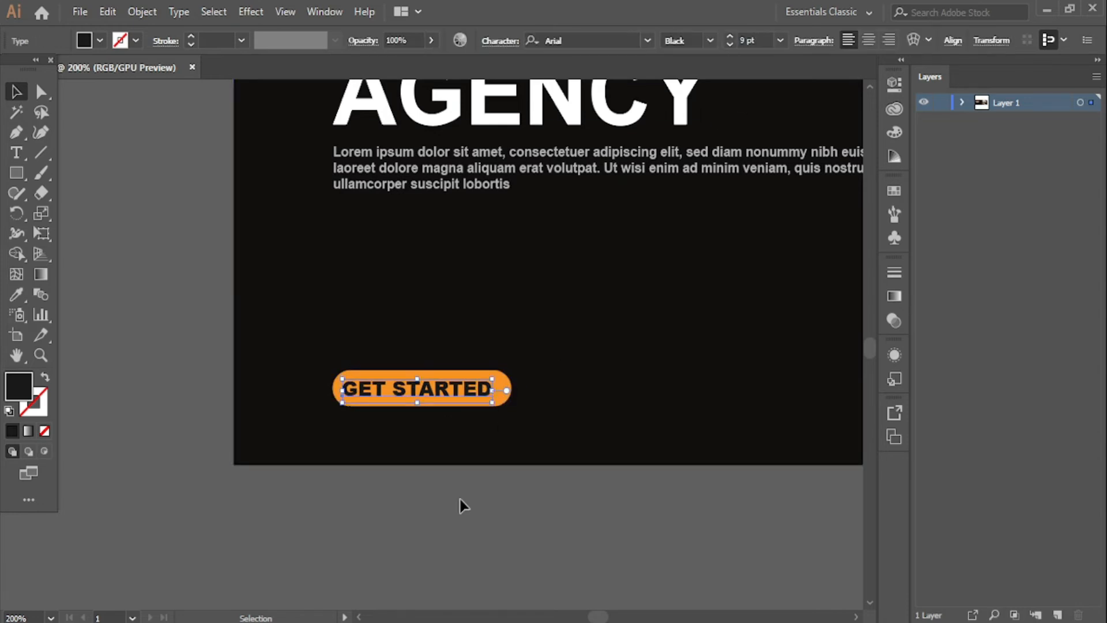
pyautogui.click(469, 387)
# - Change the GET STARTED text colour to white
pyautogui.doubleClick(467, 388)
pyautogui.hotkey('ctrl', 'a')
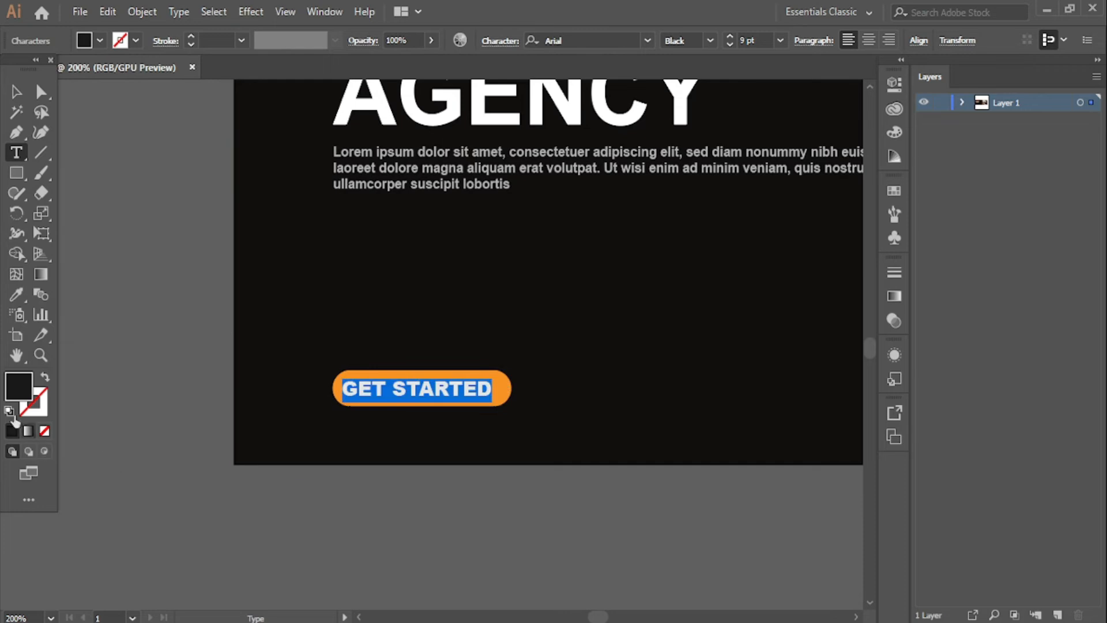
pyautogui.doubleClick(29, 378)
pyautogui.moveTo(349, 222); pyautogui.dragTo(336, 186)
pyautogui.click(686, 213)
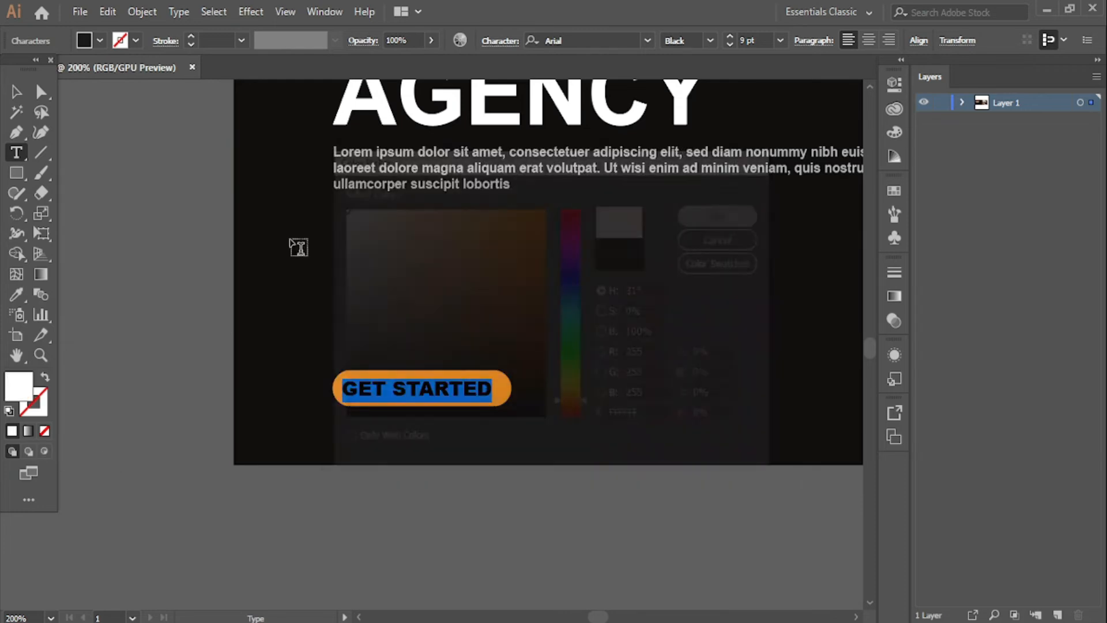
pyautogui.click(16, 91)
pyautogui.click(364, 573)
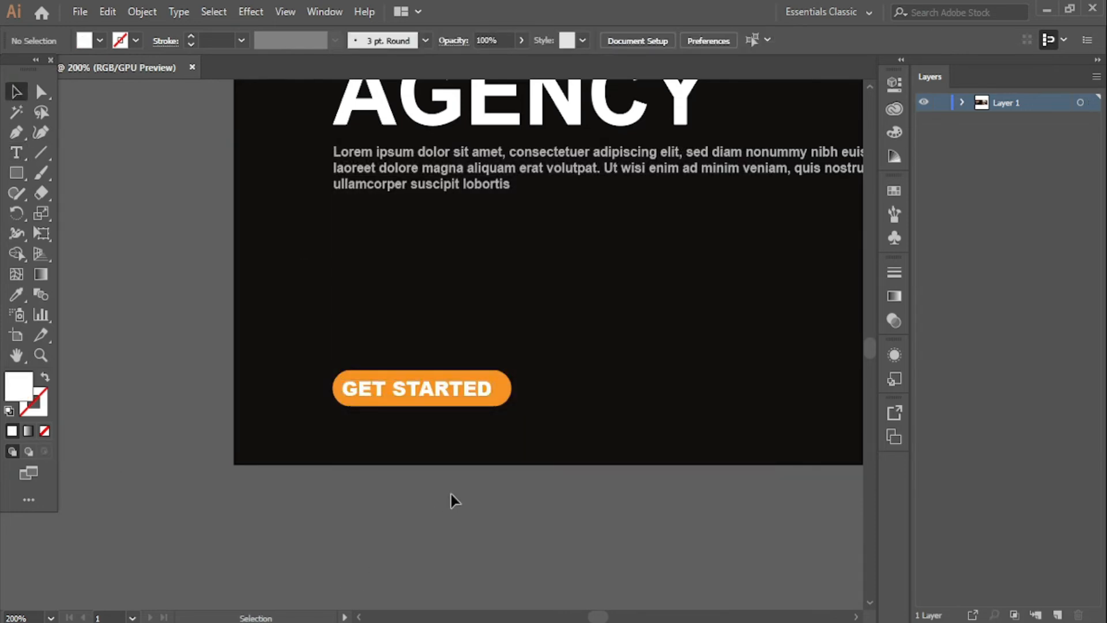
# - Centre GET STARTED horizontally and vertically on the orange pill, then zoom in on the button
pyautogui.keyDown('shift'); pyautogui.click(476, 381); pyautogui.keyUp('shift')
pyautogui.keyDown('shift'); pyautogui.click(480, 371); pyautogui.keyUp('shift')
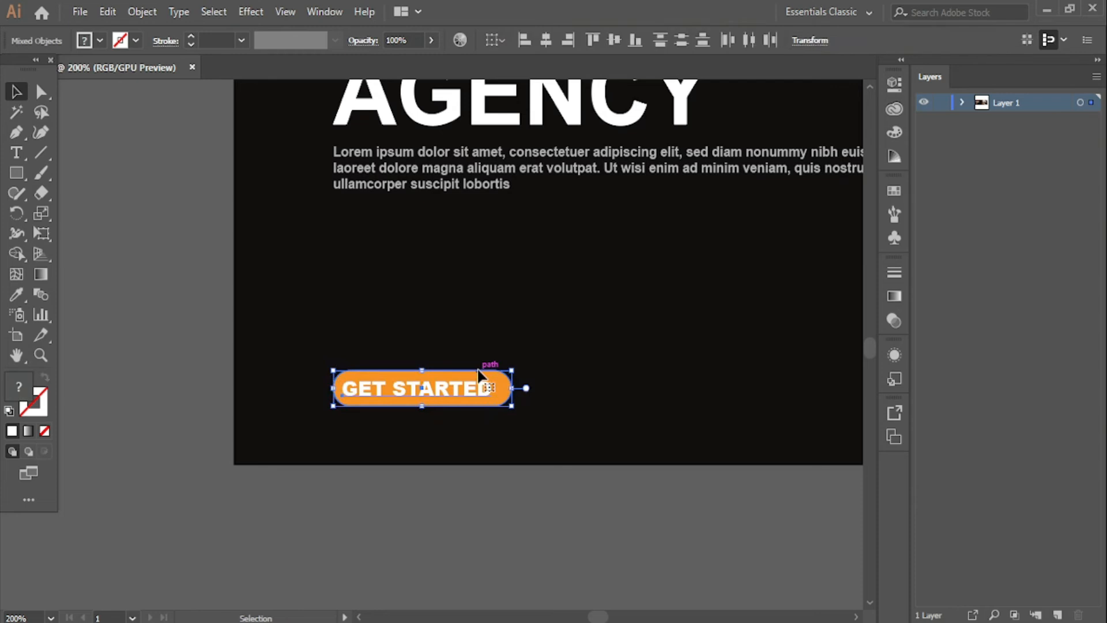
pyautogui.click(547, 39)
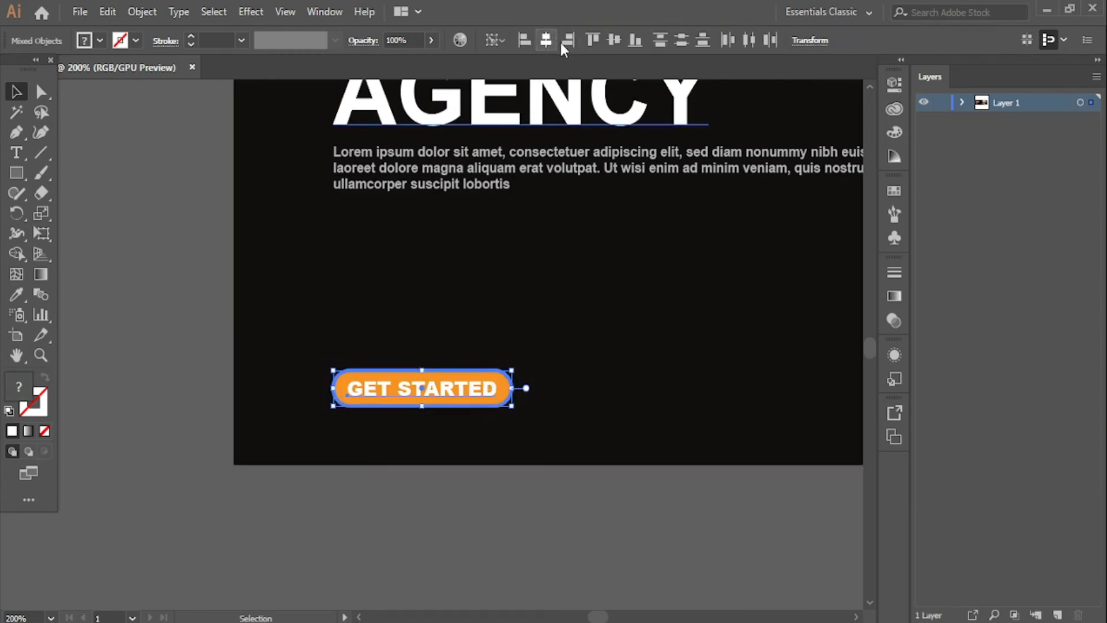
pyautogui.click(614, 40)
pyautogui.click(465, 569)
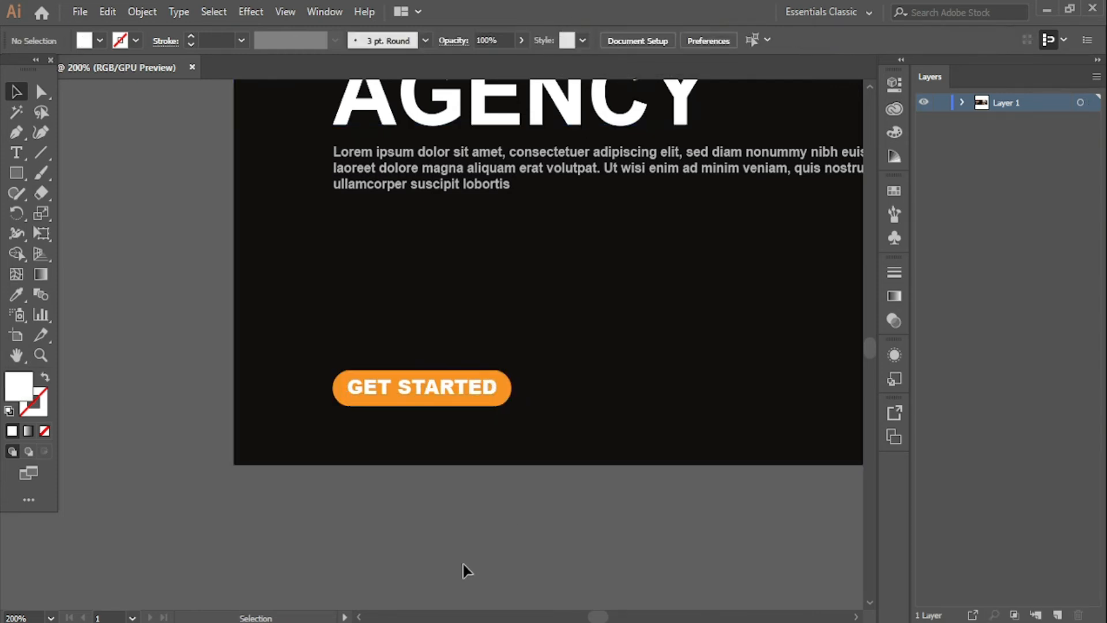
pyautogui.click(442, 403)
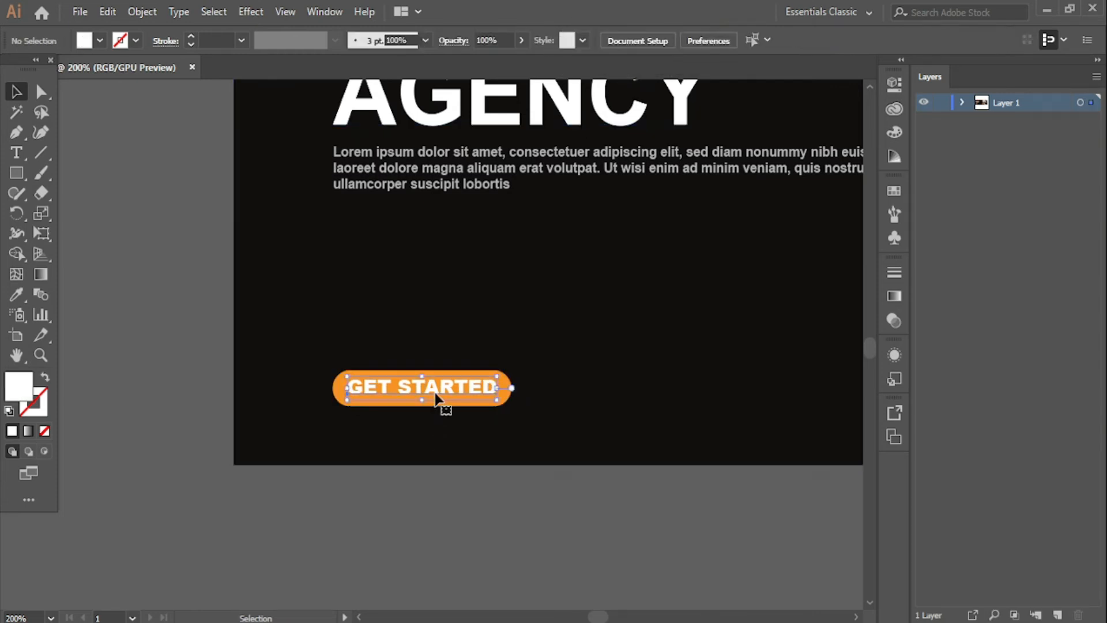
pyautogui.click(444, 483)
pyautogui.click(405, 398)
pyautogui.hotkey('ctrl', '+')
pyautogui.hotkey('ctrl', '+')
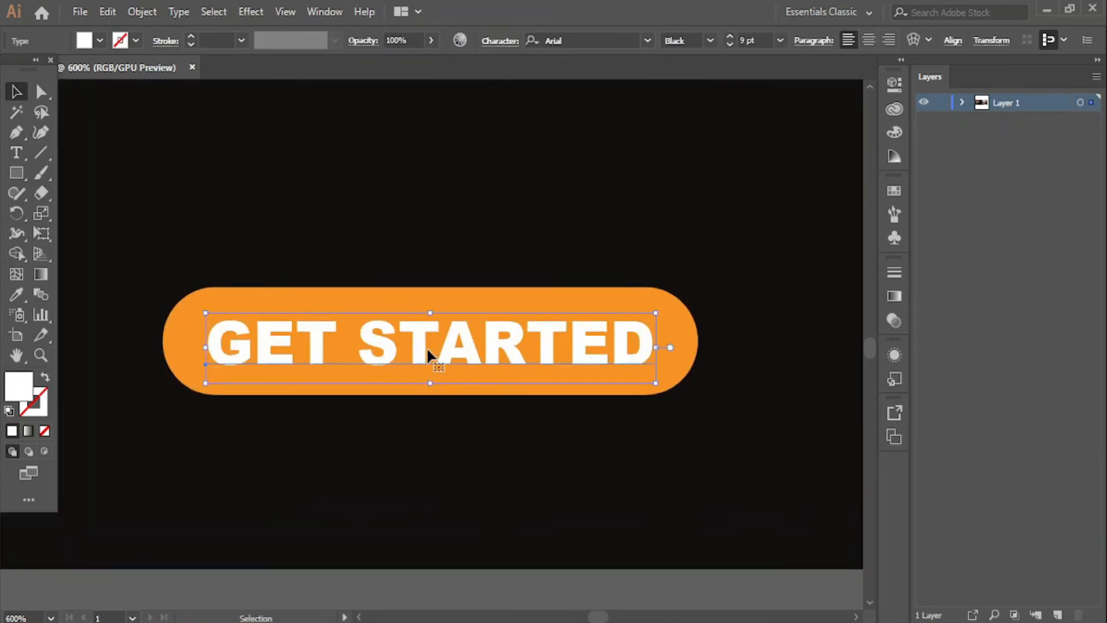
# - Stretch the GET STARTED text taller and vertically centre it on the orange button
pyautogui.moveTo(430, 314); pyautogui.dragTo(433, 303)
pyautogui.moveTo(432, 384); pyautogui.dragTo(434, 395)
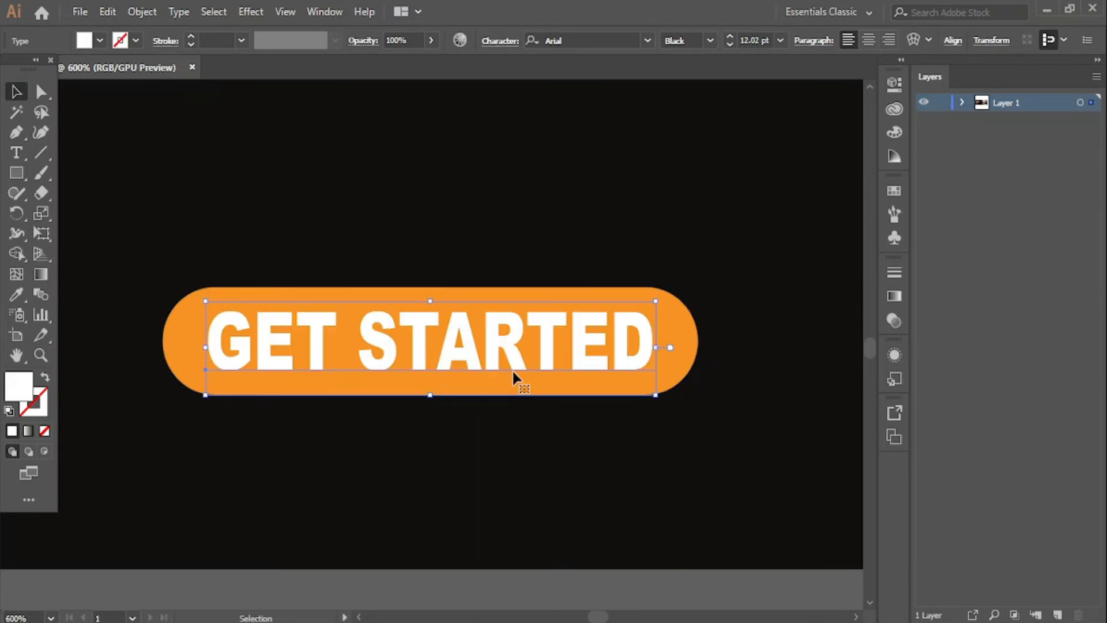
pyautogui.keyDown('shift'); pyautogui.click(681, 330); pyautogui.keyUp('shift')
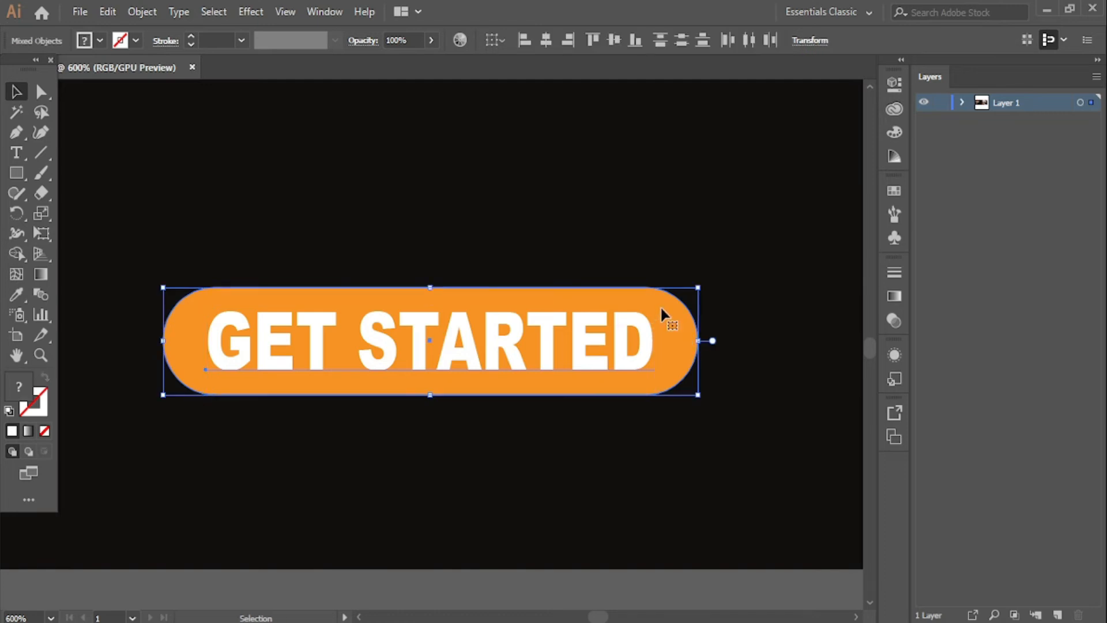
pyautogui.click(617, 41)
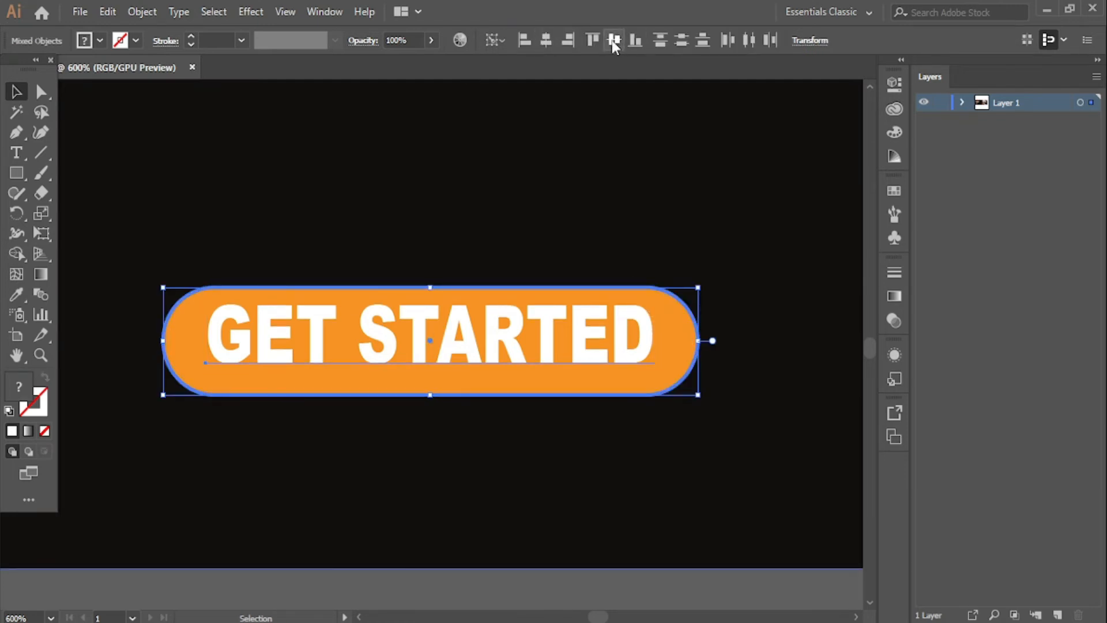
pyautogui.click(397, 593)
# - Convert GET STARTED to outlines, vertically centre it in the button, and zoom out to the banner
pyautogui.click(446, 353)
pyautogui.rightClick(444, 349)
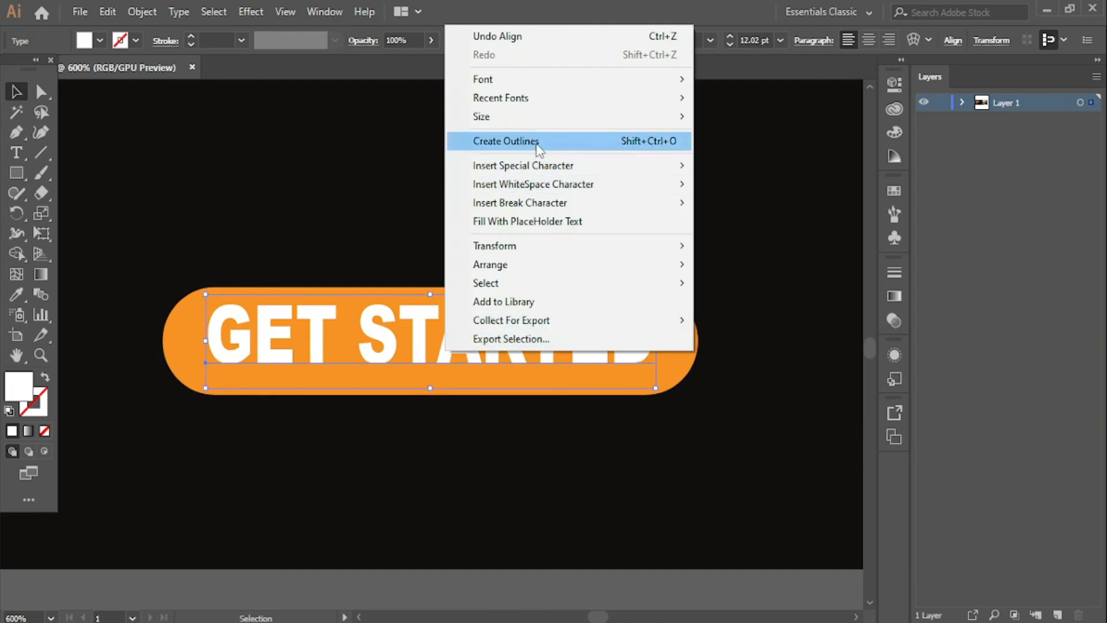
pyautogui.click(519, 142)
pyautogui.keyDown('shift'); pyautogui.click(521, 287); pyautogui.keyUp('shift')
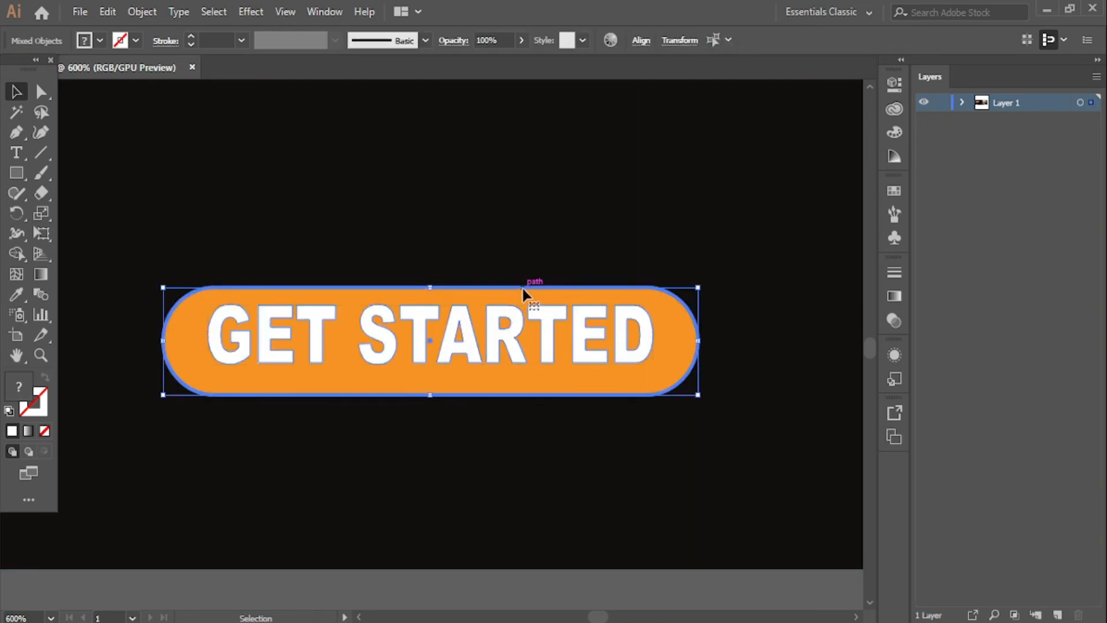
pyautogui.click(641, 41)
pyautogui.click(598, 87)
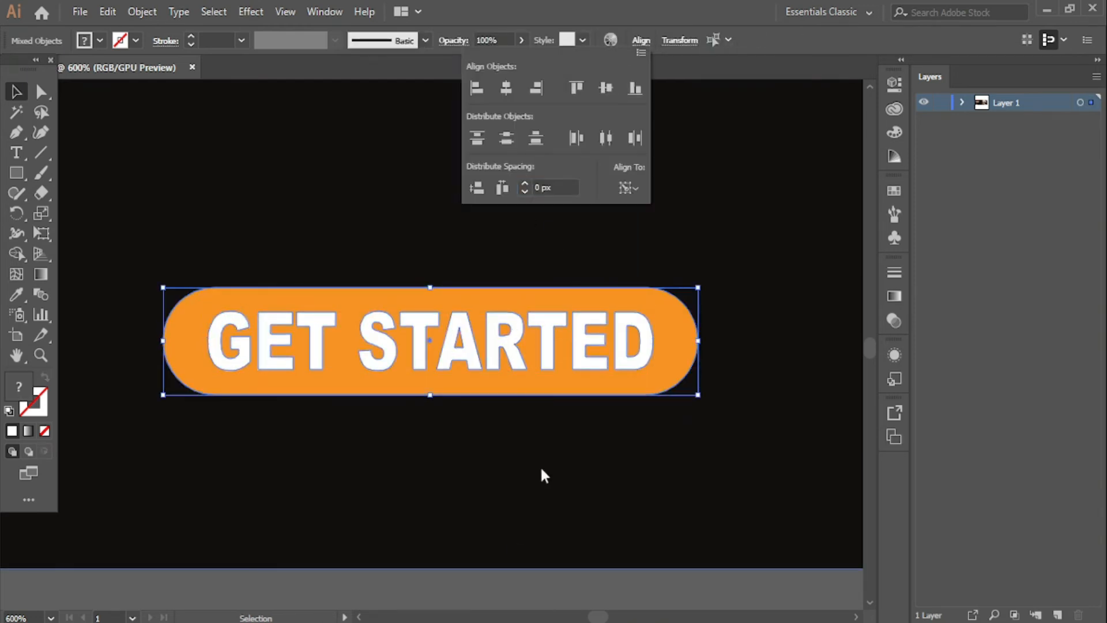
pyautogui.click(479, 588)
pyautogui.click(478, 587)
pyautogui.hotkey('ctrl', '-')
pyautogui.hotkey('ctrl', '-')
pyautogui.hotkey('ctrl', '-')
pyautogui.hotkey('ctrl', '-')
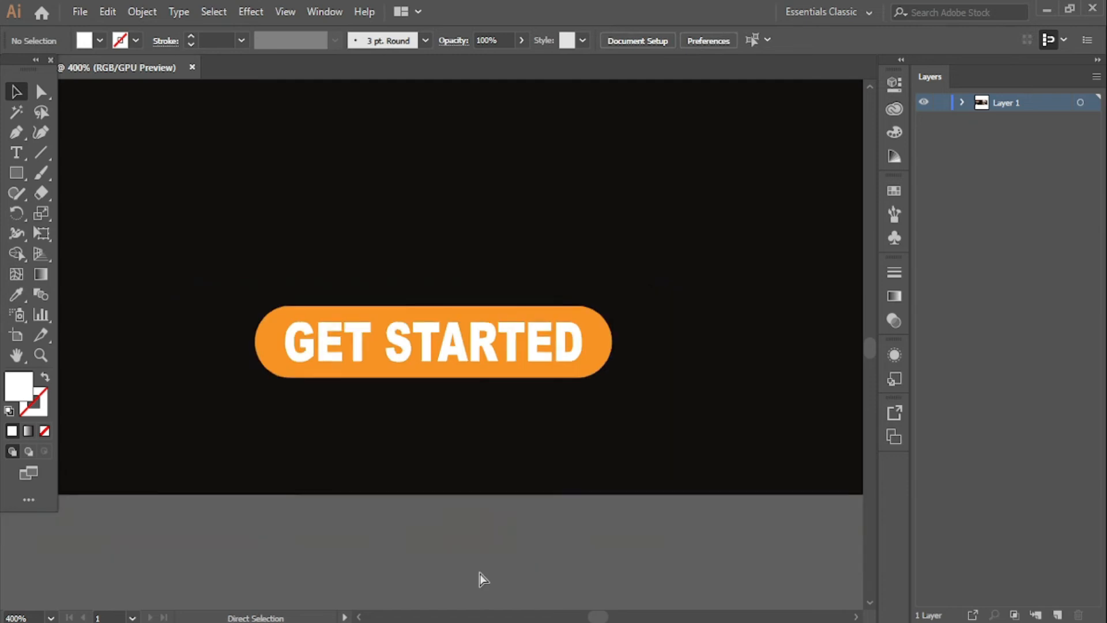
pyautogui.hotkey('ctrl', '-')
# - Move the phone icon beside the GET STARTED button and reduce it to 14 pt
pyautogui.moveTo(598, 461); pyautogui.dragTo(369, 547)
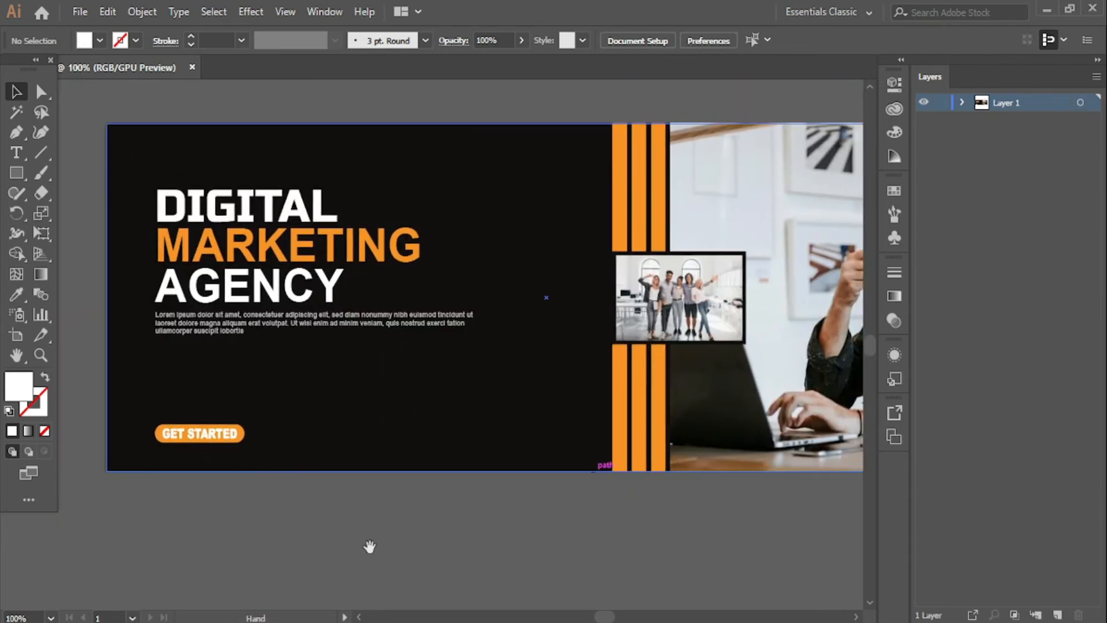
pyautogui.moveTo(518, 554); pyautogui.dragTo(466, 554)
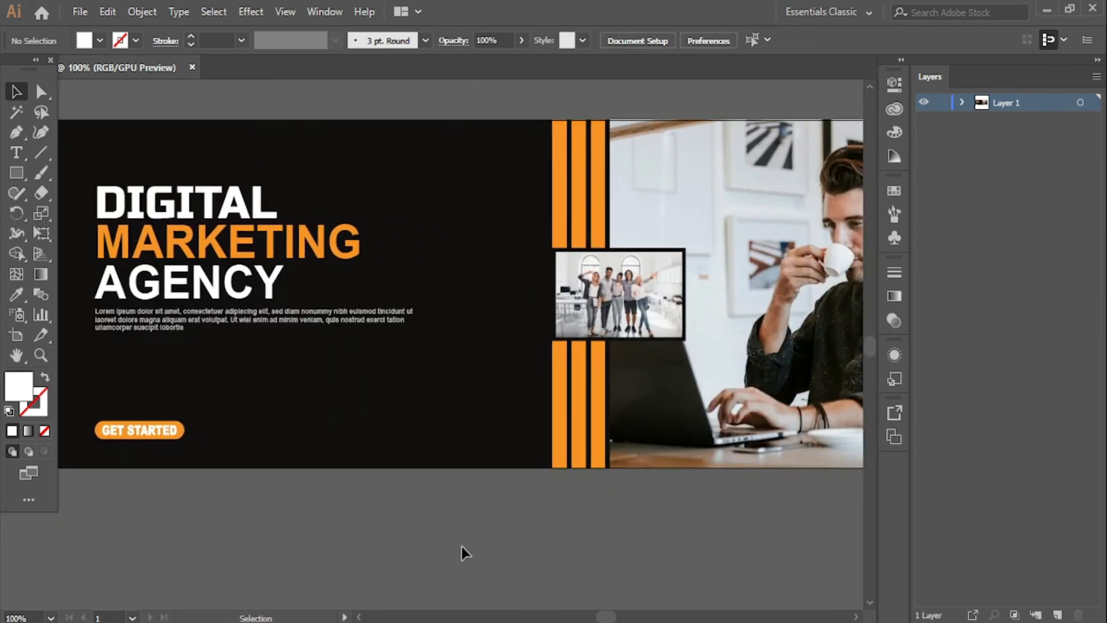
pyautogui.hotkey('ctrl', '-')
pyautogui.moveTo(485, 516); pyautogui.dragTo(462, 502)
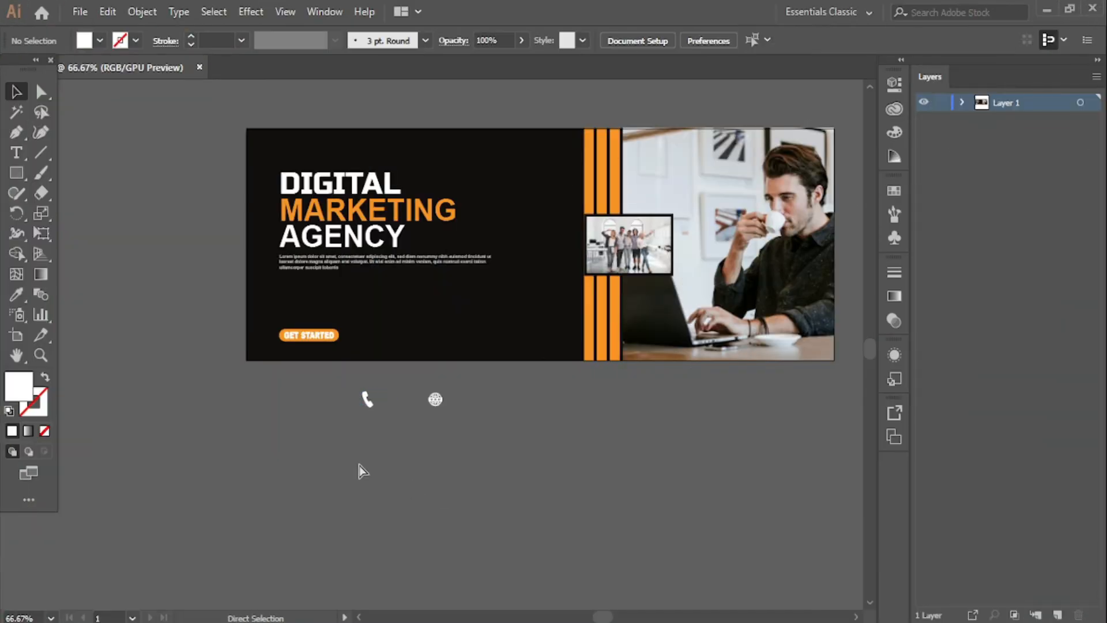
pyautogui.hotkey('ctrl', '+')
pyautogui.hotkey('ctrl', '+')
pyautogui.moveTo(292, 478); pyautogui.dragTo(287, 330)
pyautogui.click(725, 43)
pyautogui.click(725, 43)
pyautogui.click(725, 43)
pyautogui.click(725, 43)
pyautogui.click(725, 43)
pyautogui.click(725, 44)
pyautogui.click(725, 43)
pyautogui.click(725, 43)
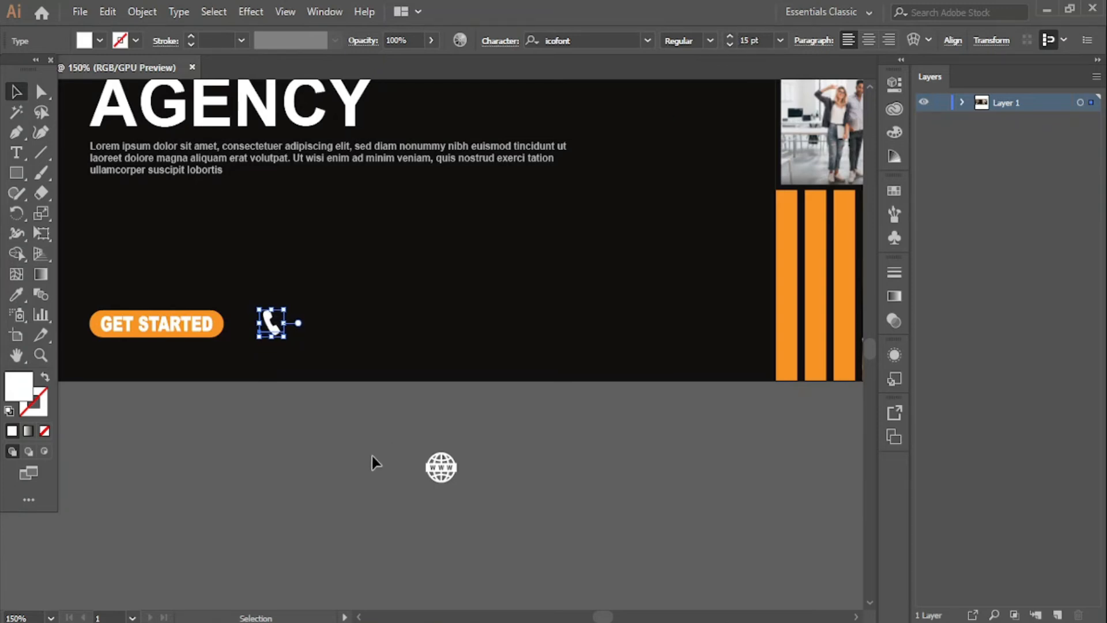
# - Reduce the globe icon to 16 pt and place it on the banner beside the phone
pyautogui.click(453, 485)
pyautogui.click(449, 483)
pyautogui.click(731, 44)
pyautogui.click(731, 44)
pyautogui.click(730, 44)
pyautogui.click(730, 44)
pyautogui.click(731, 44)
pyautogui.click(731, 45)
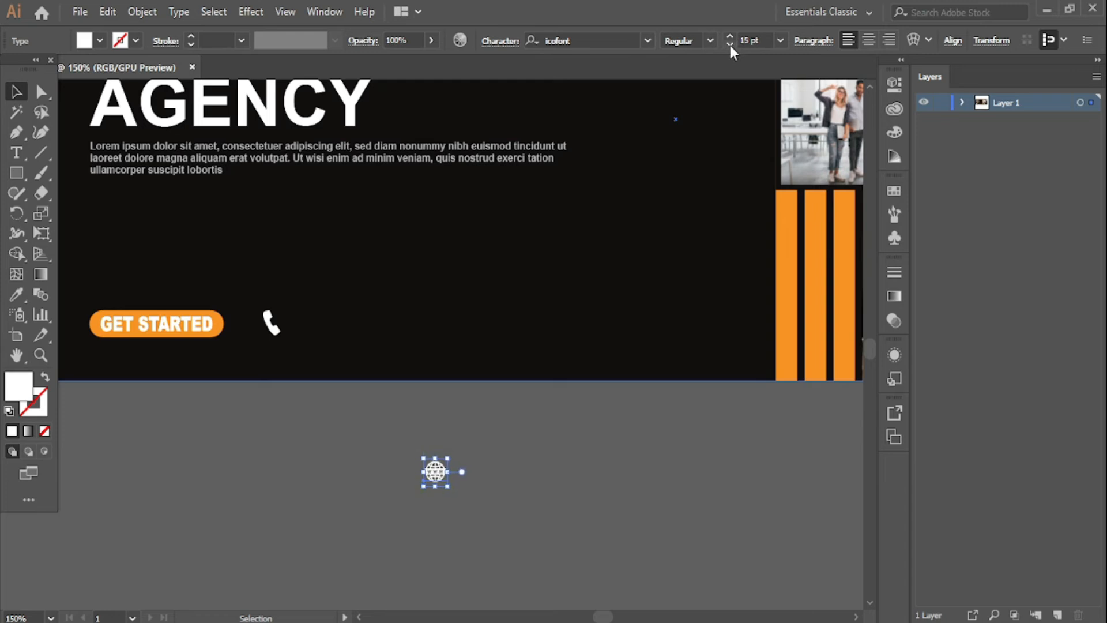
pyautogui.click(579, 438)
pyautogui.moveTo(426, 477); pyautogui.dragTo(454, 329)
pyautogui.click(346, 541)
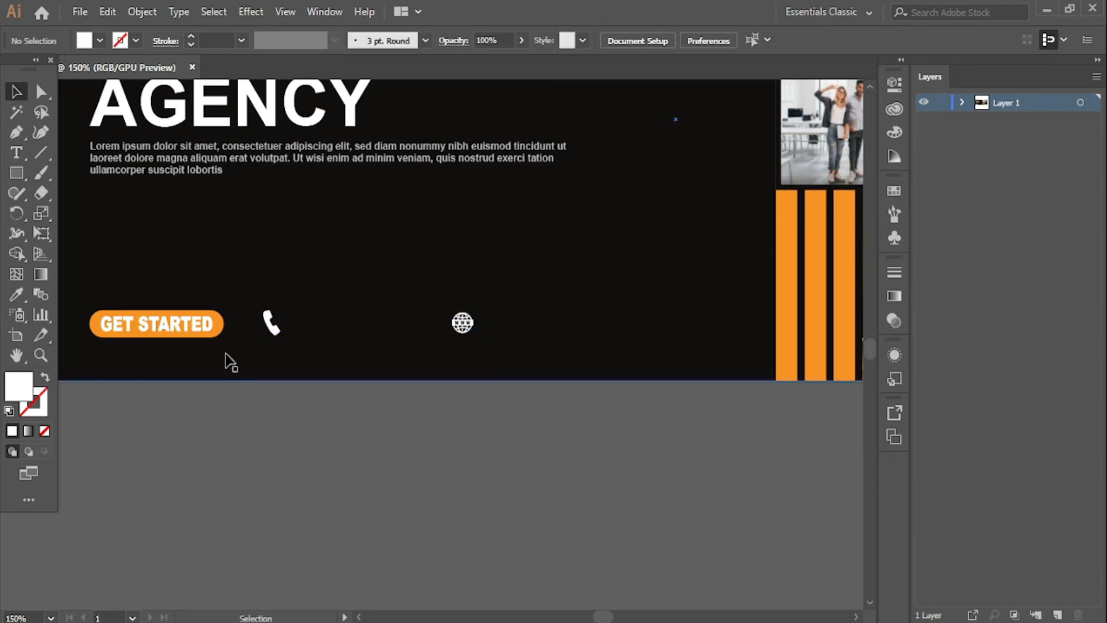
pyautogui.click(90, 332)
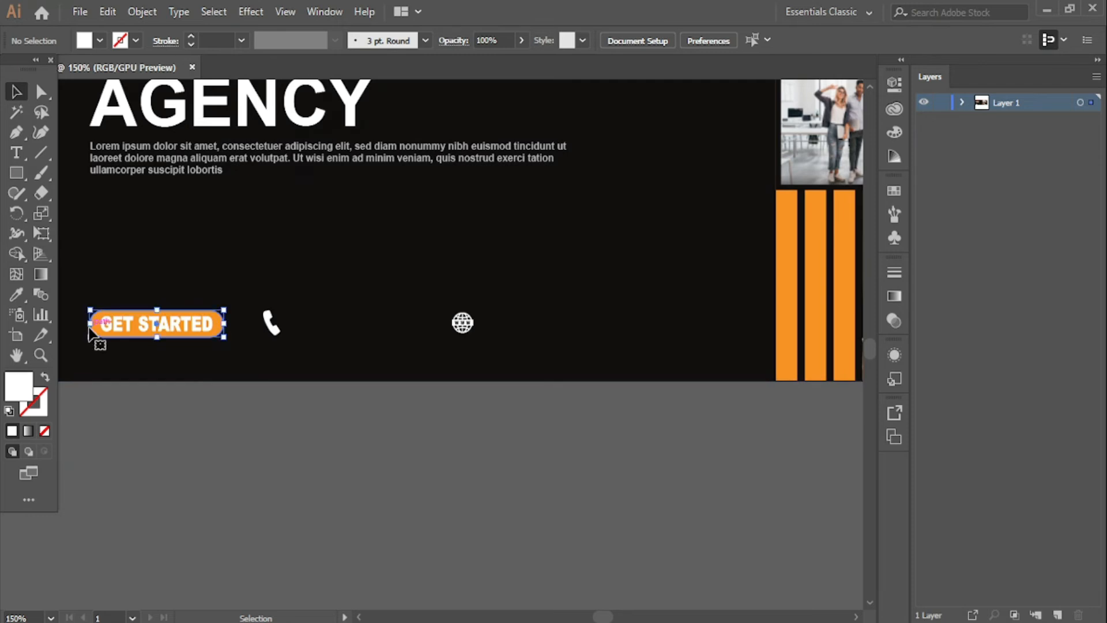
# - Draw a small orange circle over the phone icon with the Ellipse Tool
pyautogui.moveTo(97, 334); pyautogui.dragTo(317, 427)
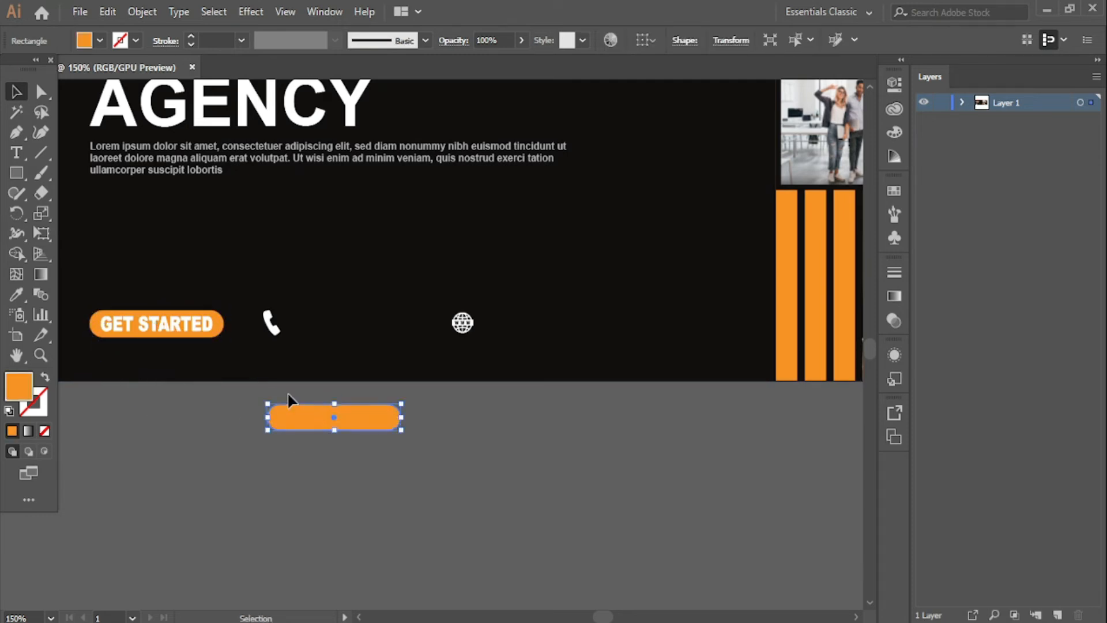
pyautogui.press('Delete')
pyautogui.moveTo(17, 181); pyautogui.dragTo(101, 213)
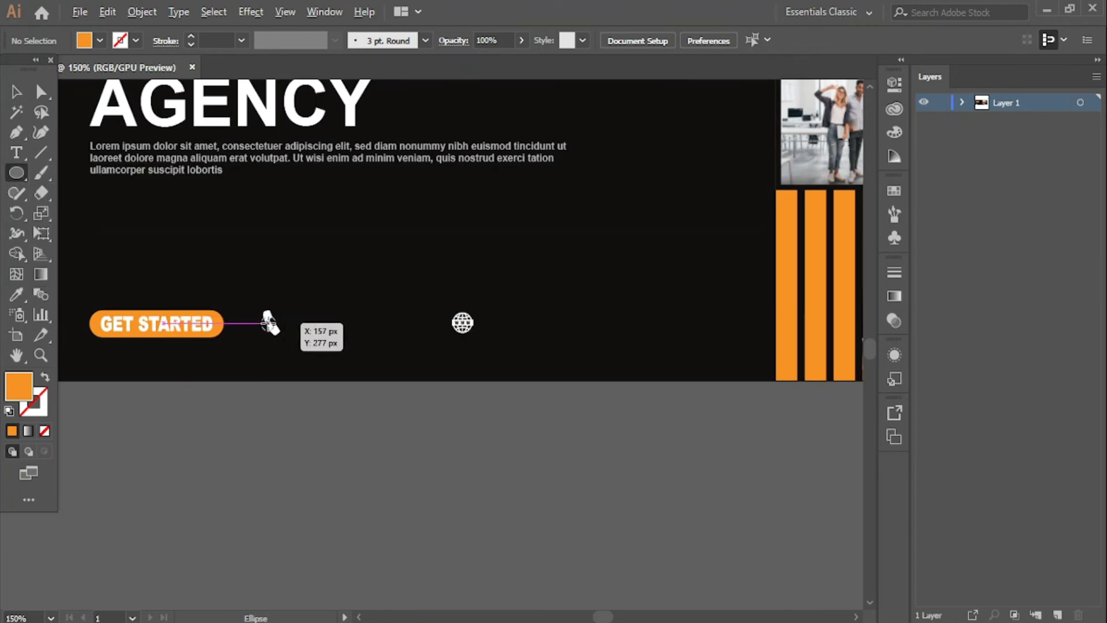
pyautogui.moveTo(267, 322); pyautogui.dragTo(276, 338)
pyautogui.press('v')
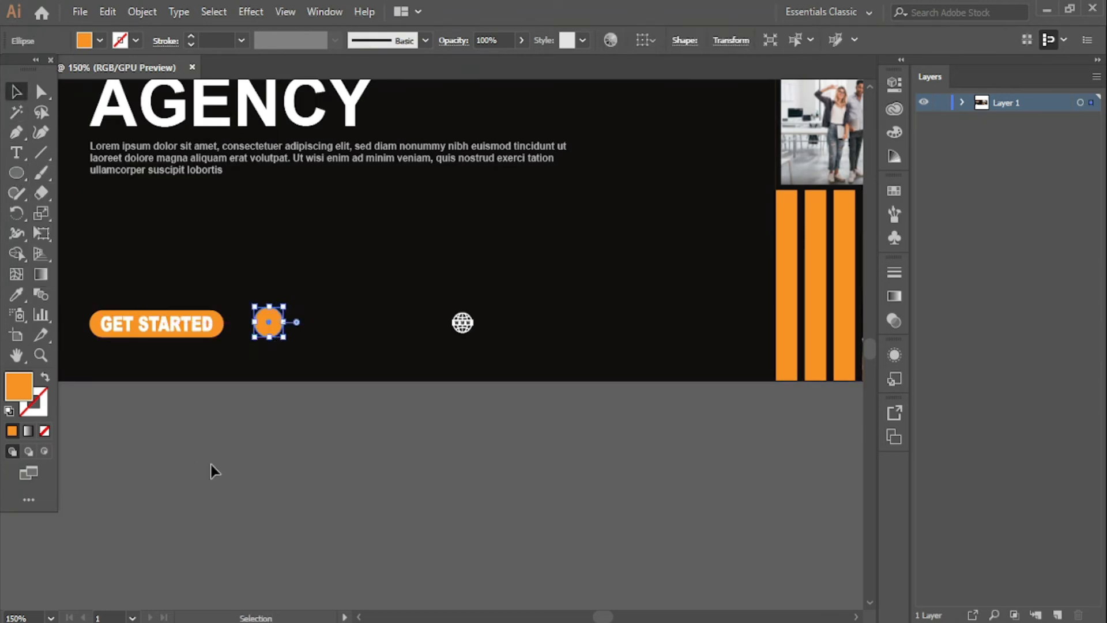
pyautogui.click(252, 430)
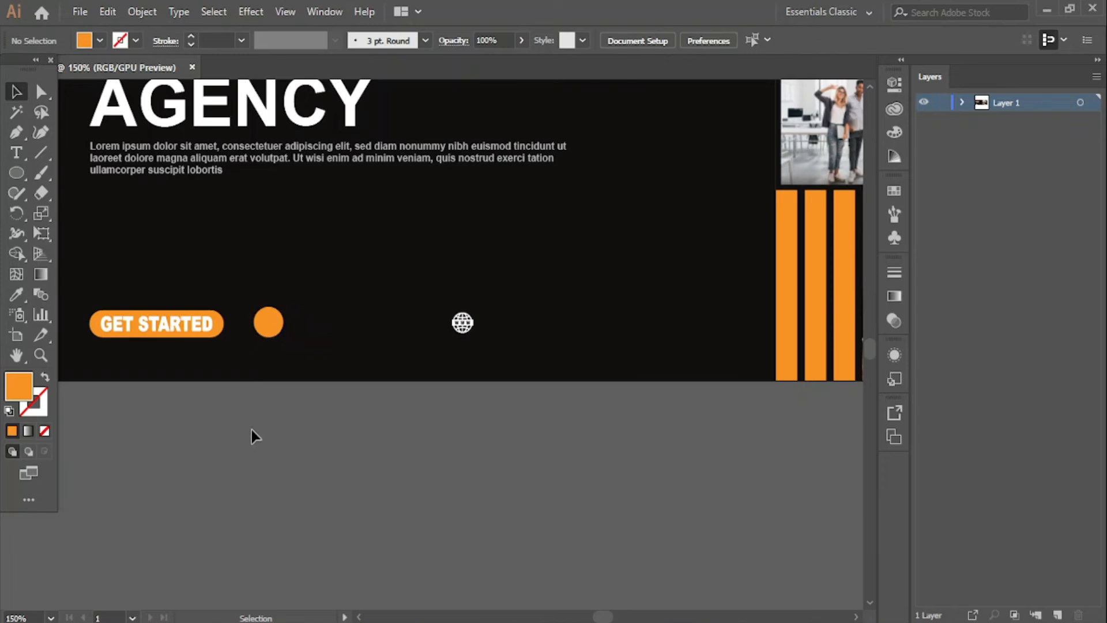
pyautogui.click(275, 327)
# - Copy the orange circle across onto the globe icon
pyautogui.moveTo(276, 326); pyautogui.dragTo(473, 327)
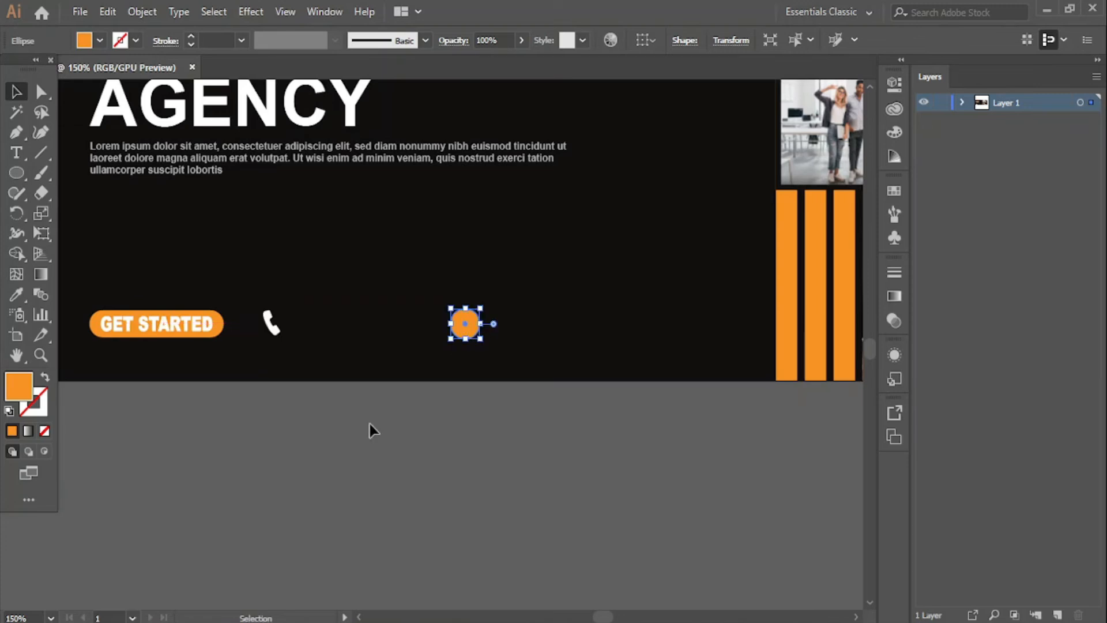
pyautogui.hotkey('ctrl', 'z')
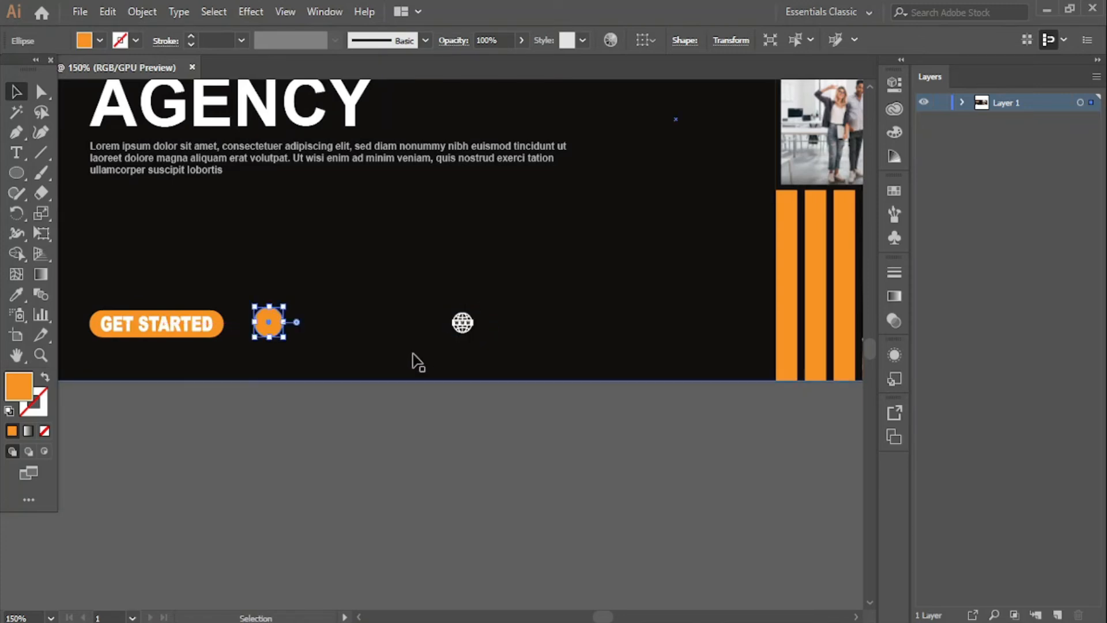
pyautogui.moveTo(274, 333); pyautogui.dragTo(470, 335)
pyautogui.click(277, 384)
pyautogui.click(267, 318)
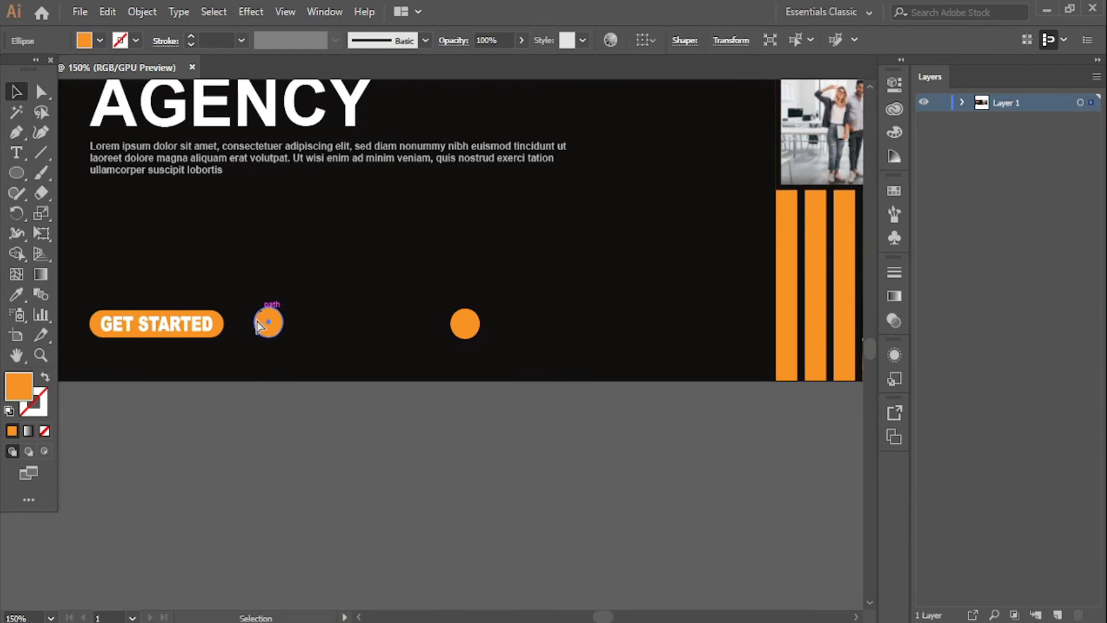
# - Bring the phone glyph to the front via Arrange > Bring to Front
pyautogui.hotkey('ctrl', '=')
pyautogui.hotkey('ctrl', '=')
pyautogui.hotkey('ctrl', '=')
pyautogui.moveTo(447, 351); pyautogui.dragTo(534, 344)
pyautogui.click(438, 349)
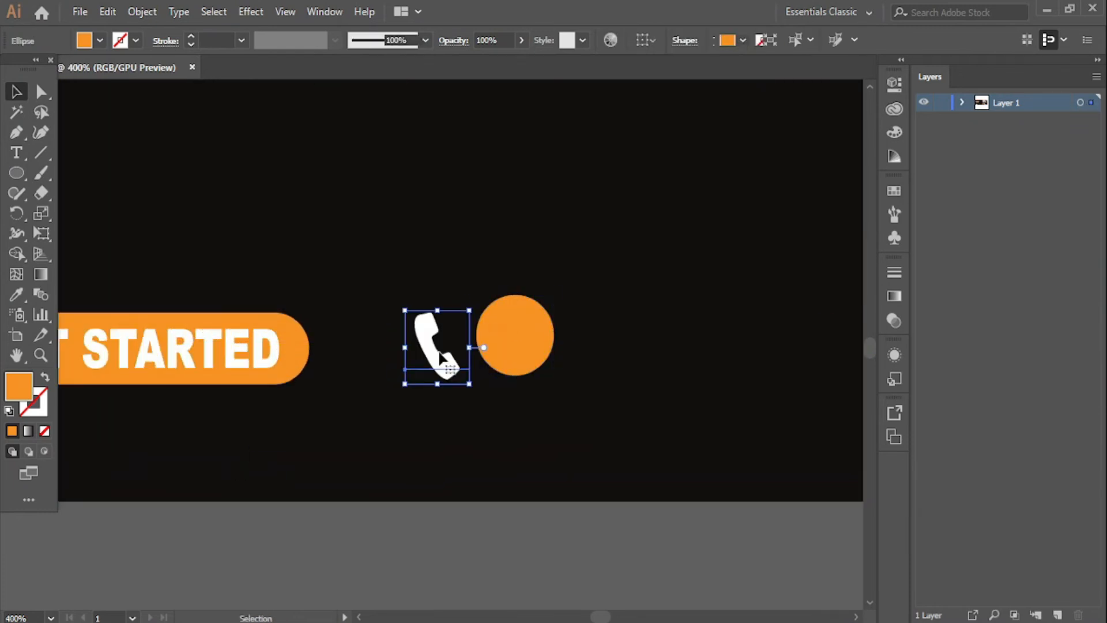
pyautogui.rightClick(440, 351)
pyautogui.moveTo(555, 267)
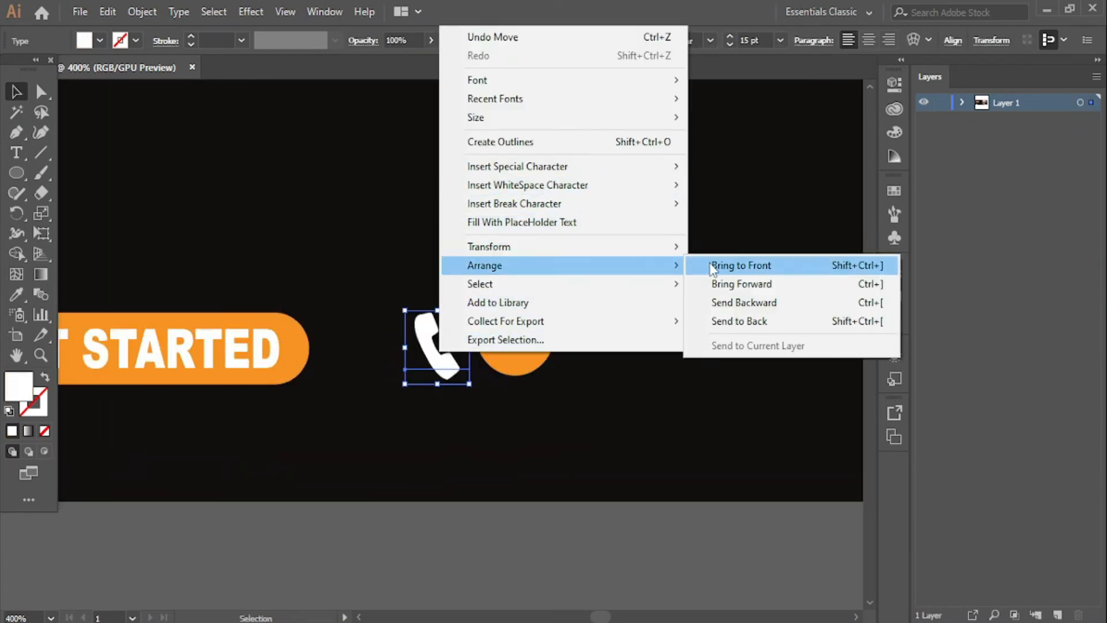
pyautogui.click(714, 267)
pyautogui.click(539, 504)
# - Recentre the orange circle behind the white phone glyph
pyautogui.moveTo(519, 354); pyautogui.dragTo(438, 365)
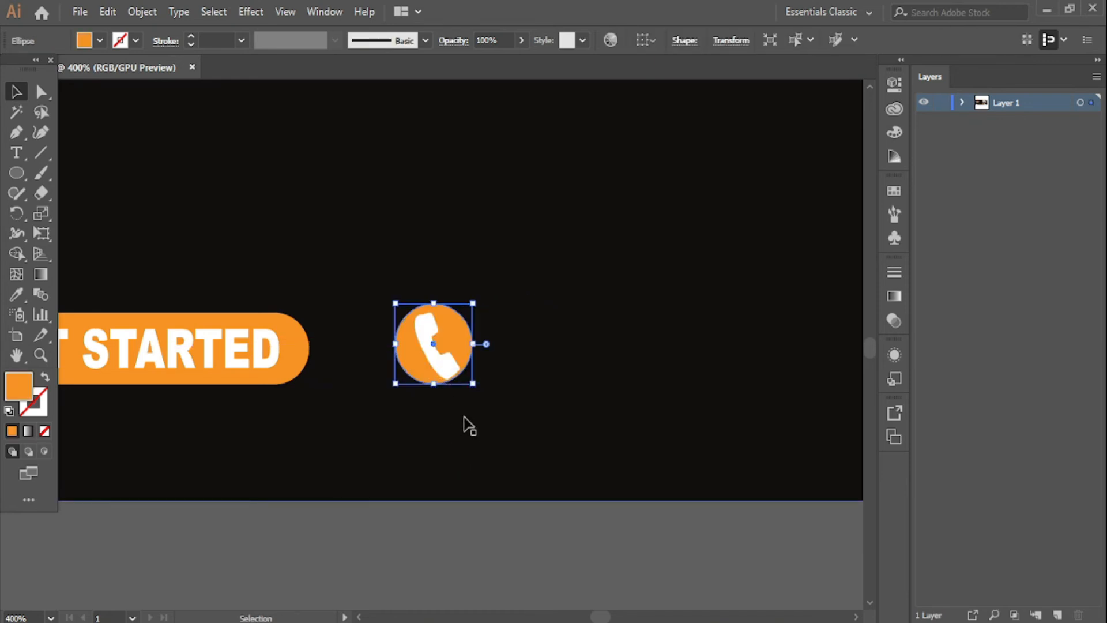
pyautogui.press('Down')
pyautogui.press('Right')
pyautogui.click(450, 372)
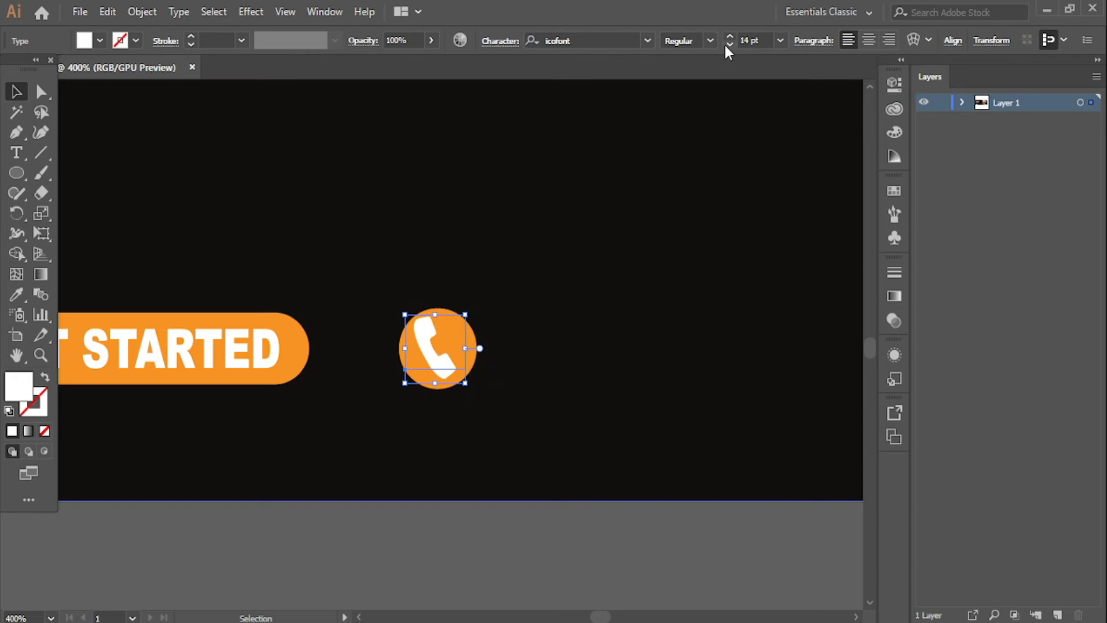
pyautogui.click(520, 536)
pyautogui.moveTo(562, 517); pyautogui.dragTo(304, 549)
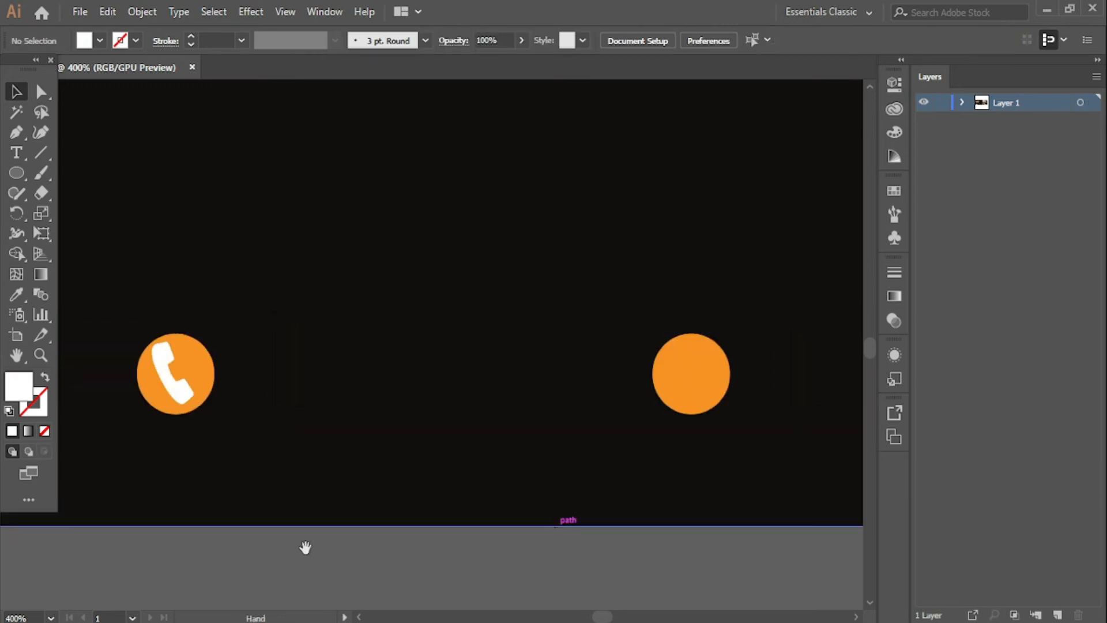
# - Bring the globe glyph in front of its orange circle, place it on the circle and shrink it to 14 pt
pyautogui.click(700, 384)
pyautogui.moveTo(701, 384); pyautogui.dragTo(633, 402)
pyautogui.click(699, 382)
pyautogui.rightClick(700, 381)
pyautogui.moveTo(753, 291)
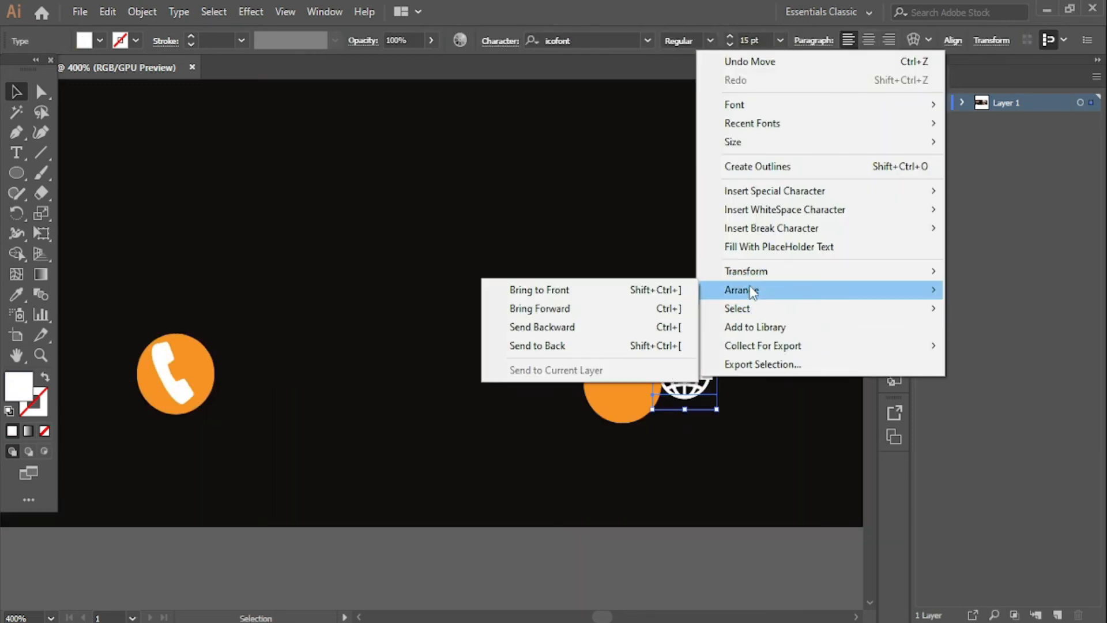
pyautogui.click(559, 304)
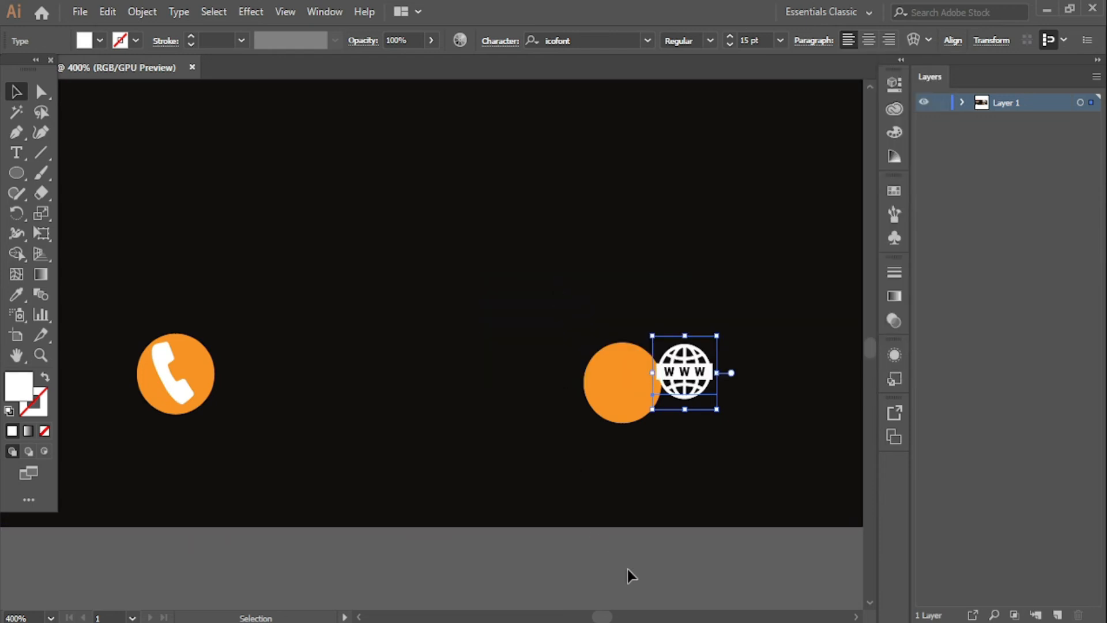
pyautogui.moveTo(680, 383); pyautogui.dragTo(632, 382)
pyautogui.click(730, 44)
pyautogui.click(466, 563)
# - Vertically centre the phone circle with the GET STARTED button
pyautogui.hscroll(-10, 466, 562)
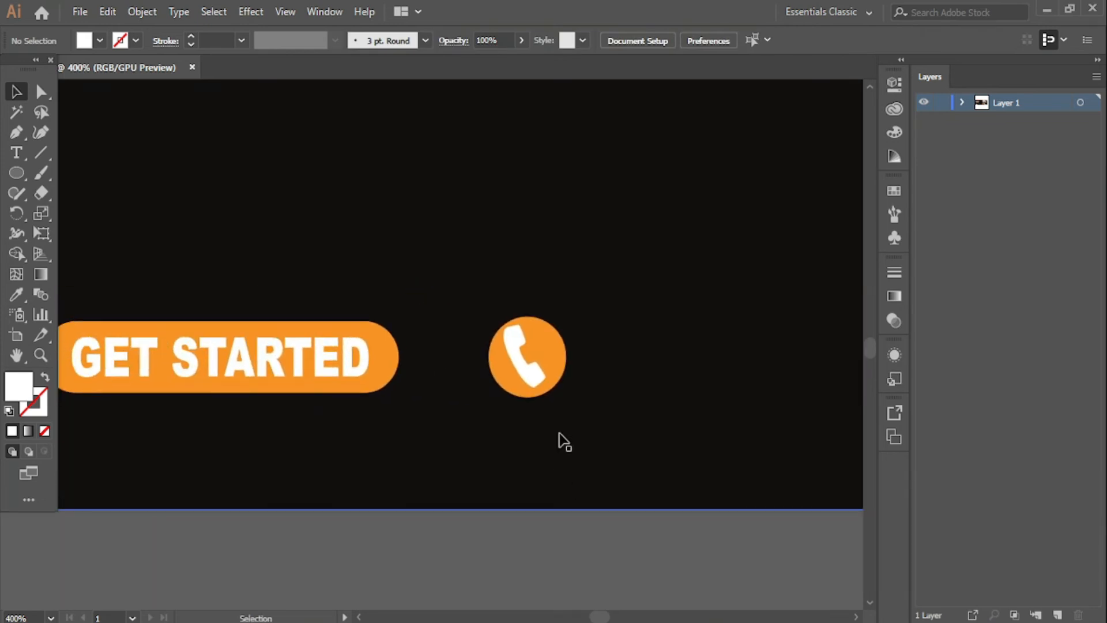
pyautogui.click(558, 361)
pyautogui.keyDown('shift'); pyautogui.click(394, 353); pyautogui.keyUp('shift')
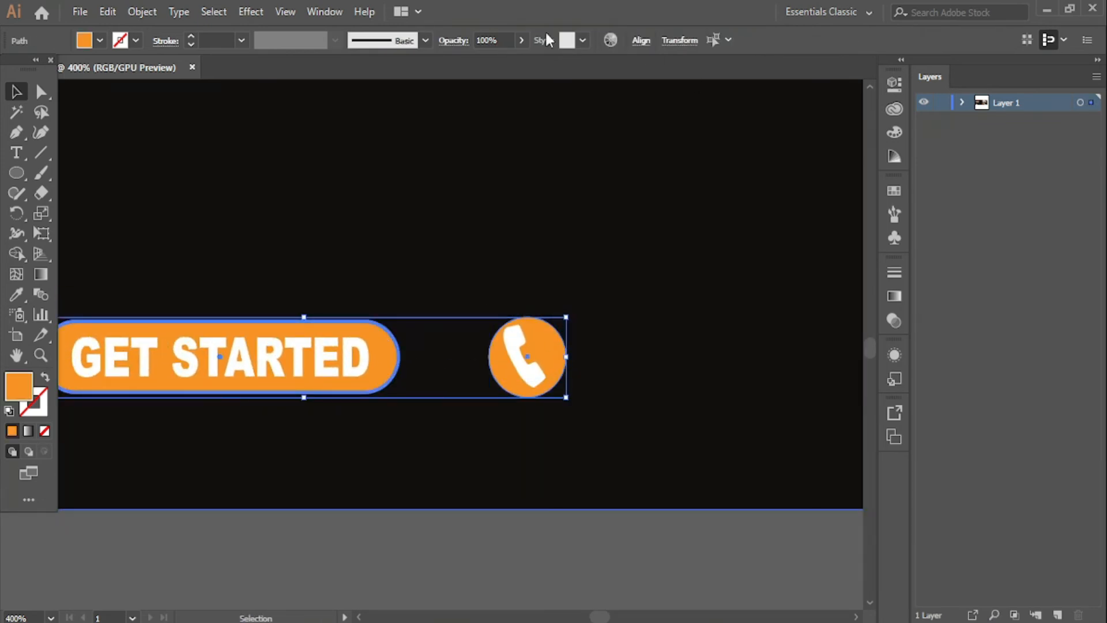
pyautogui.click(641, 40)
pyautogui.click(604, 89)
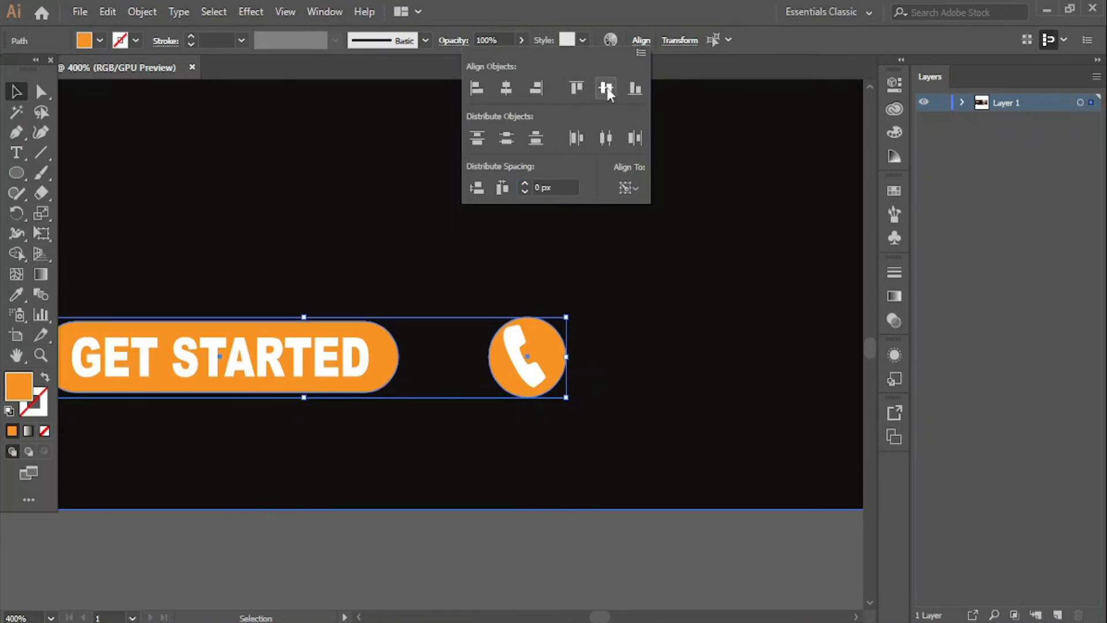
pyautogui.click(532, 540)
# - Convert the phone and globe glyphs into outlined shapes
pyautogui.hscroll(3, 595, 539)
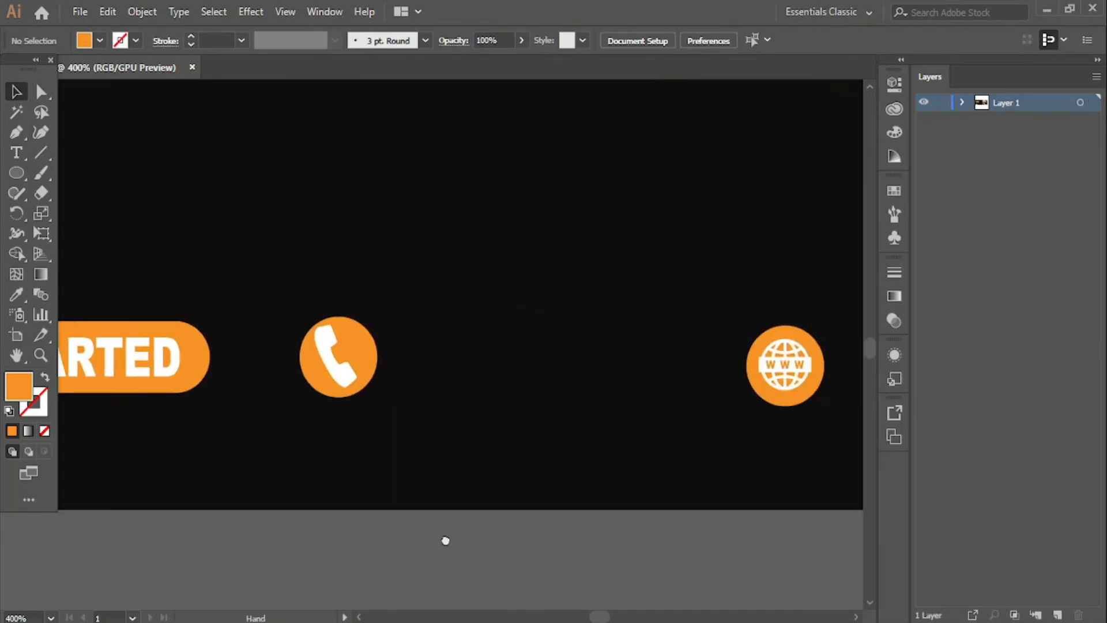
pyautogui.click(330, 366)
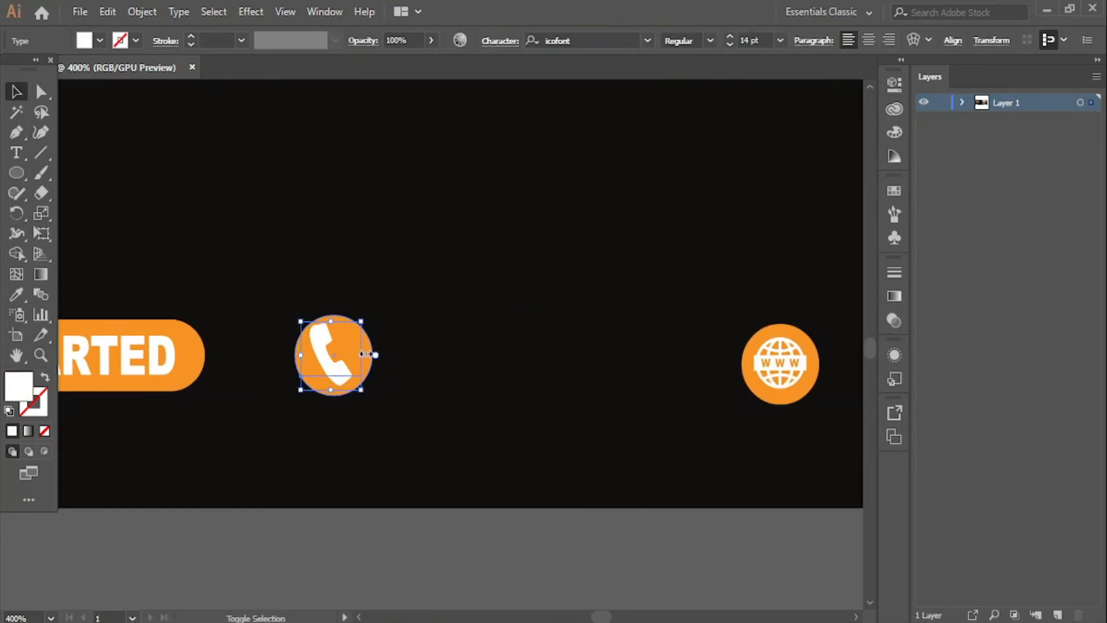
pyautogui.rightClick(339, 381)
pyautogui.click(414, 168)
pyautogui.click(403, 531)
pyautogui.click(789, 361)
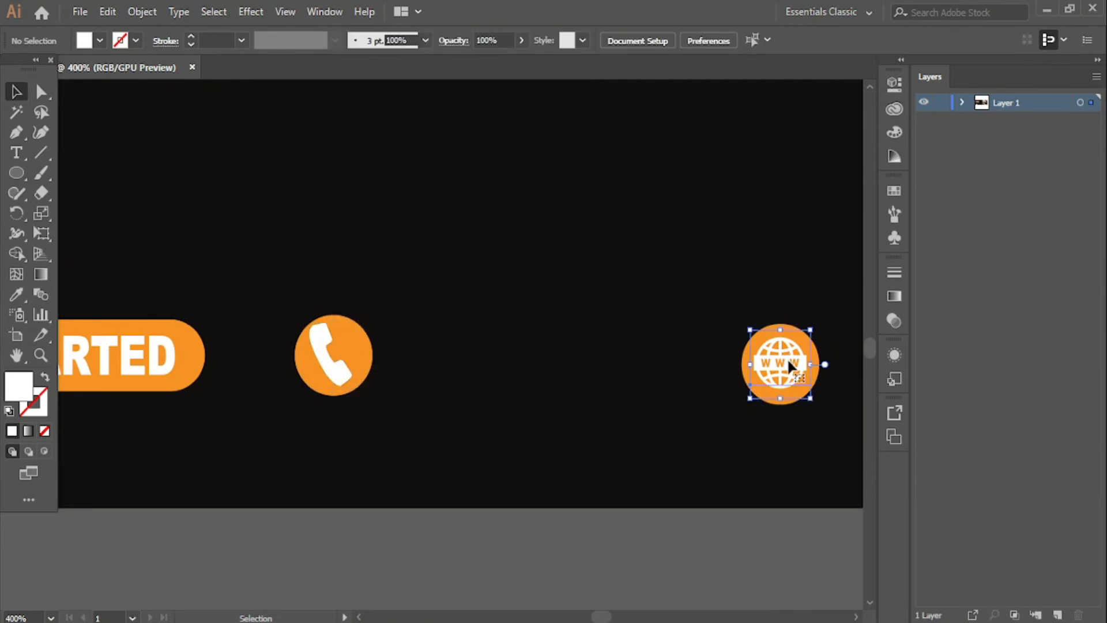
pyautogui.rightClick(789, 362)
pyautogui.click(844, 145)
pyautogui.click(729, 553)
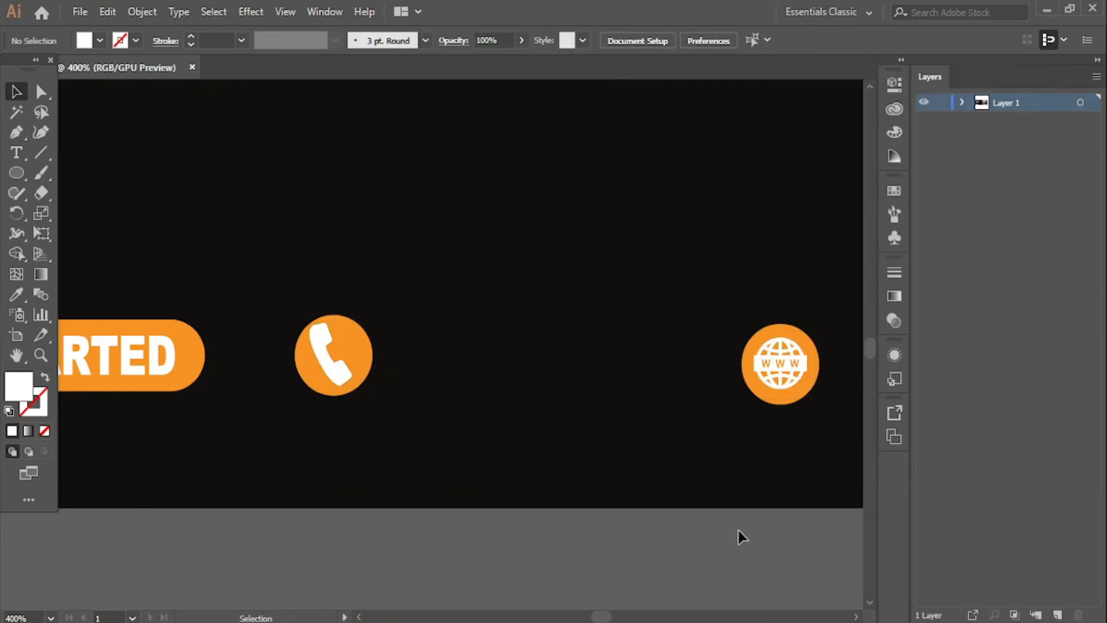
# - Level the globe's orange circle with the phone circle, using the phone circle as key object
pyautogui.keyDown('shift'); pyautogui.click(751, 390); pyautogui.keyUp('shift')
pyautogui.keyDown('shift'); pyautogui.click(367, 366); pyautogui.keyUp('shift')
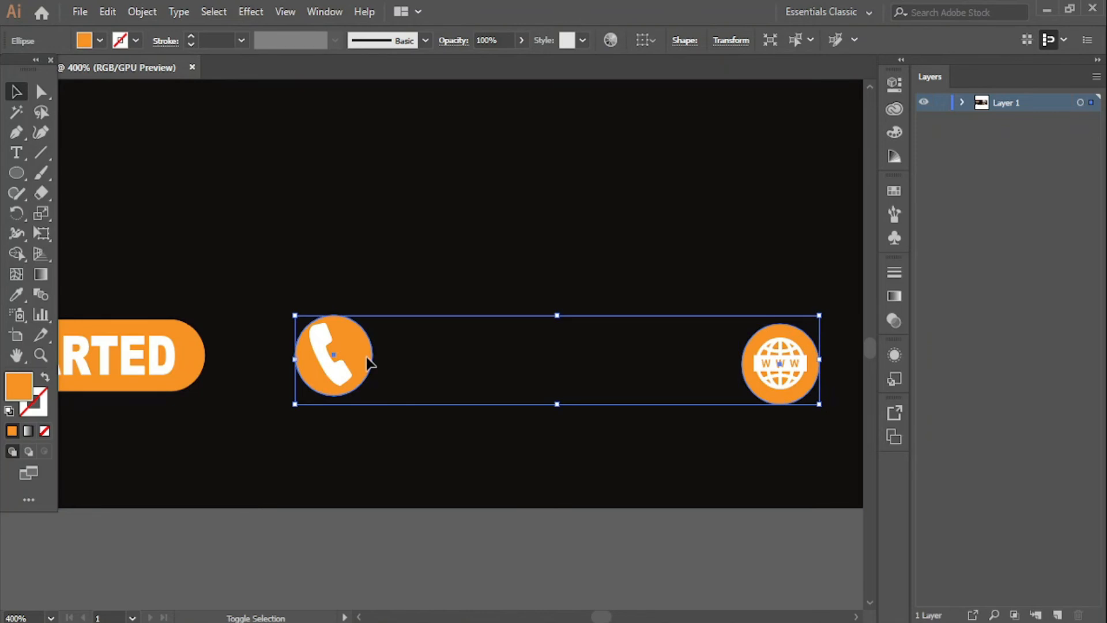
pyautogui.click(366, 363)
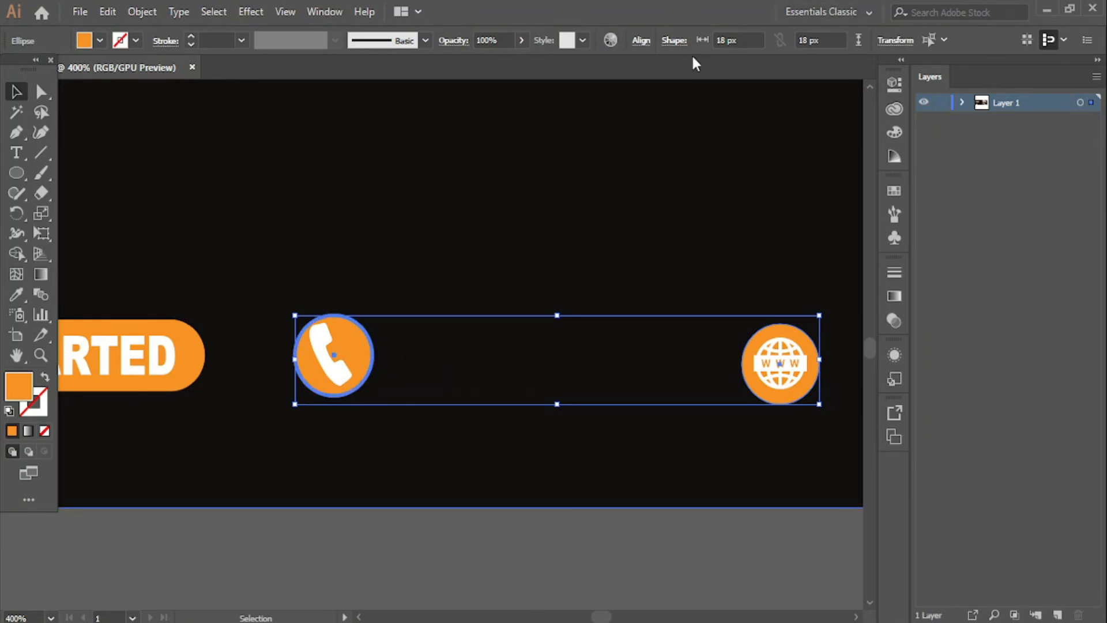
pyautogui.click(642, 40)
pyautogui.click(606, 88)
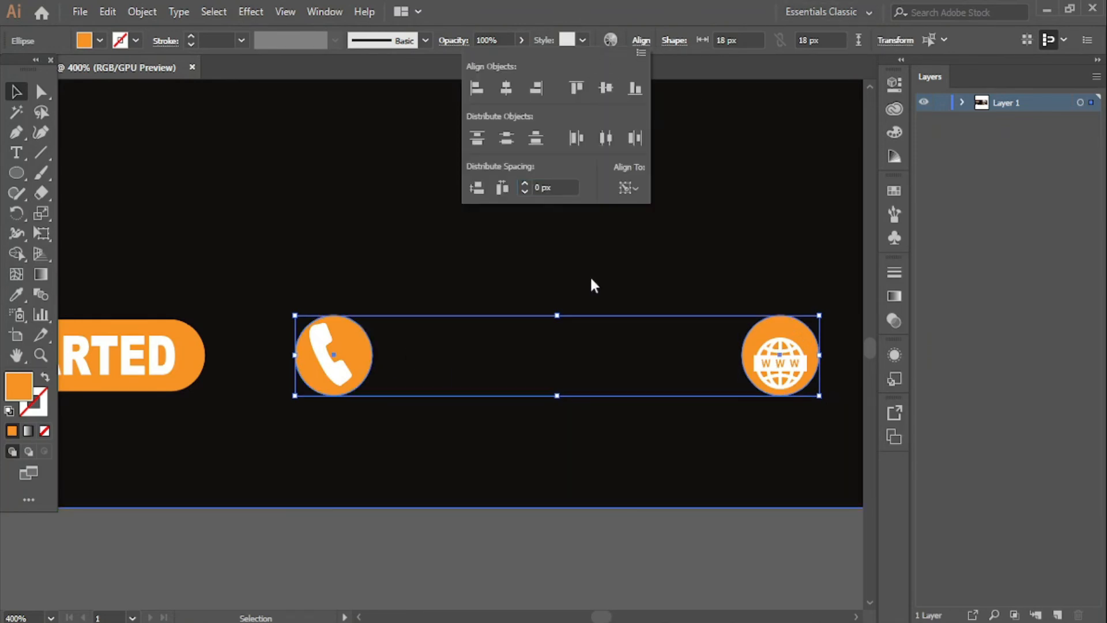
pyautogui.click(584, 558)
pyautogui.click(585, 559)
# - Centre the globe graphic vertically and horizontally within its orange circle
pyautogui.click(786, 351)
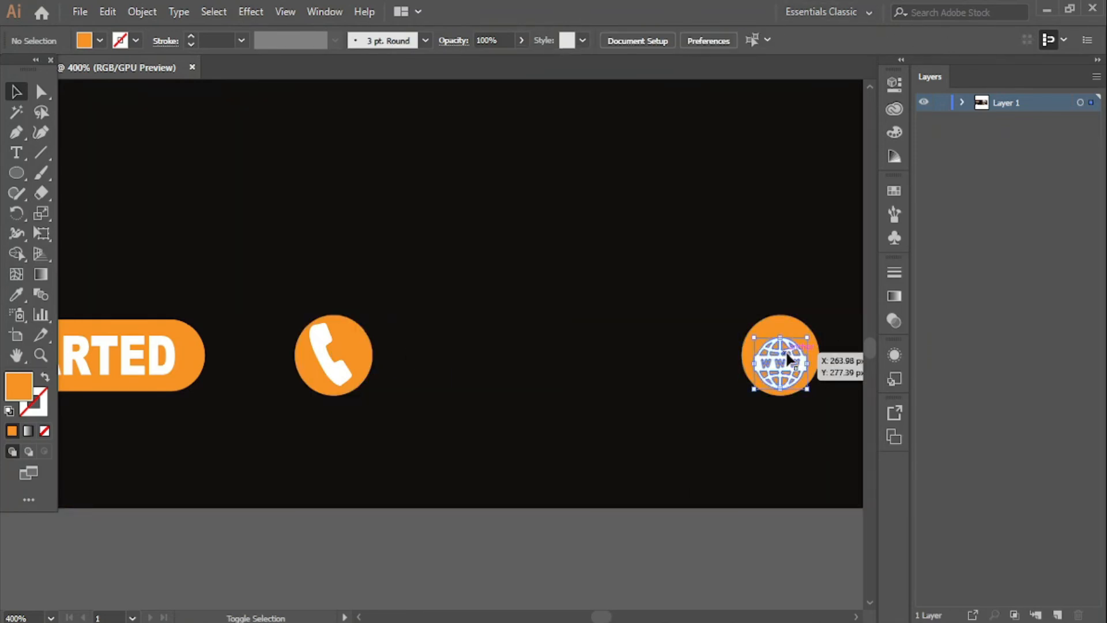
pyautogui.keyDown('shift'); pyautogui.click(786, 320); pyautogui.keyUp('shift')
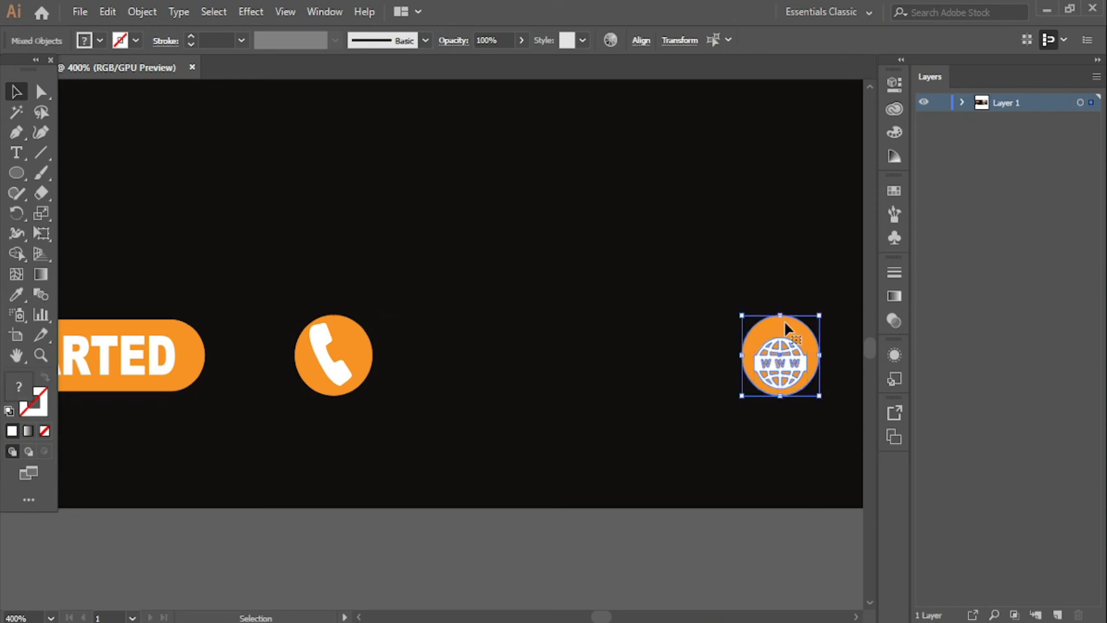
pyautogui.click(641, 40)
pyautogui.click(606, 88)
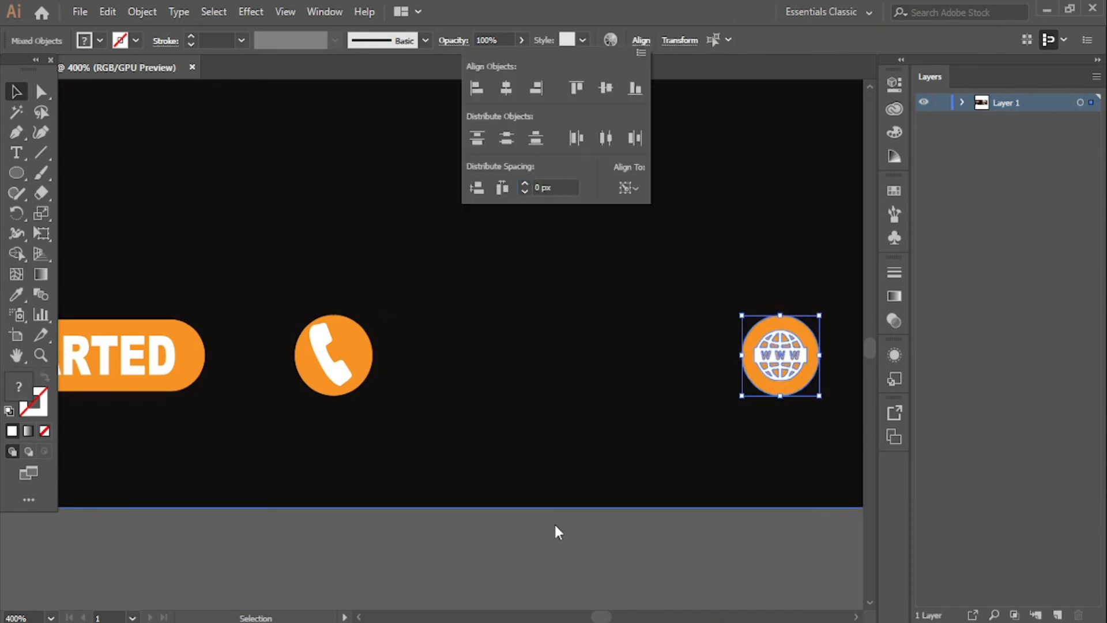
pyautogui.click(506, 88)
pyautogui.click(502, 541)
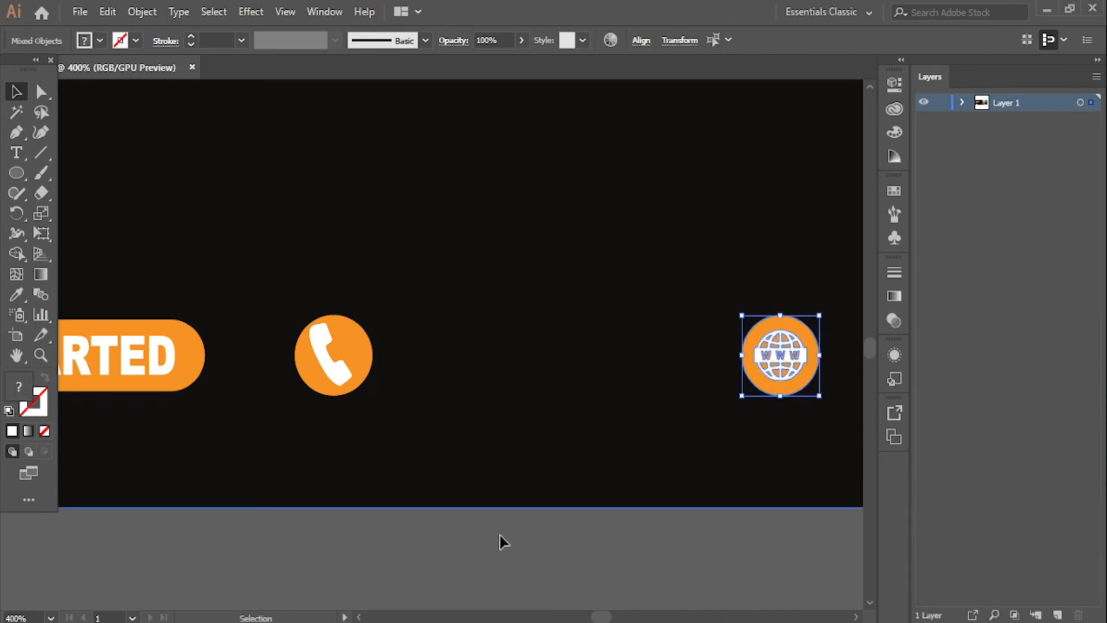
# - Centre the phone graphic horizontally within its circle and zoom out to 300%
pyautogui.click(350, 358)
pyautogui.keyDown('shift'); pyautogui.click(363, 362); pyautogui.keyUp('shift')
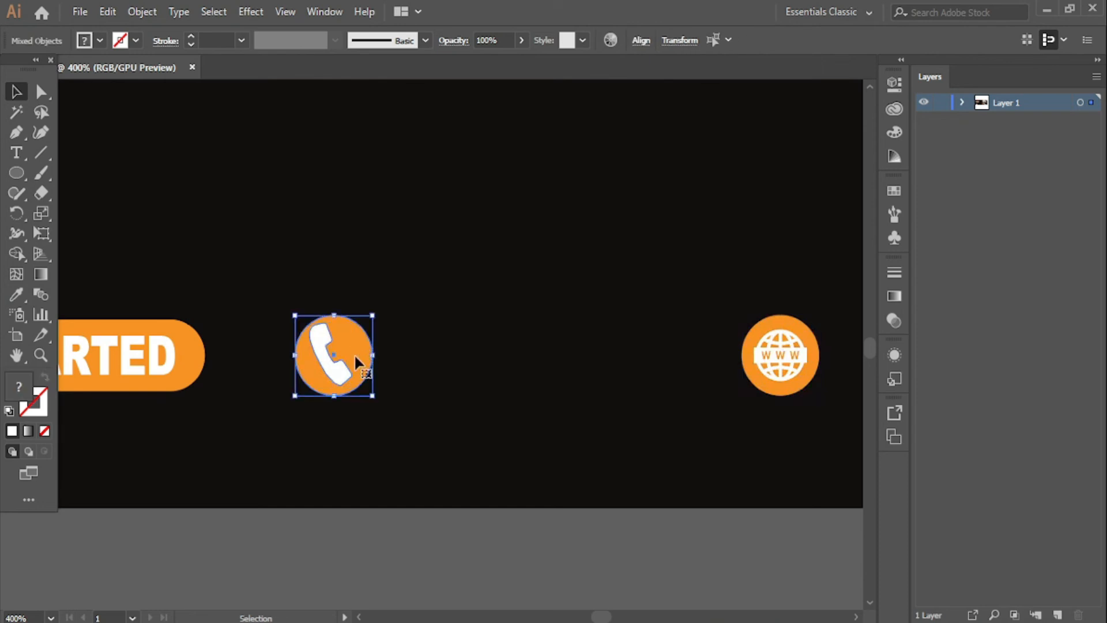
pyautogui.click(642, 40)
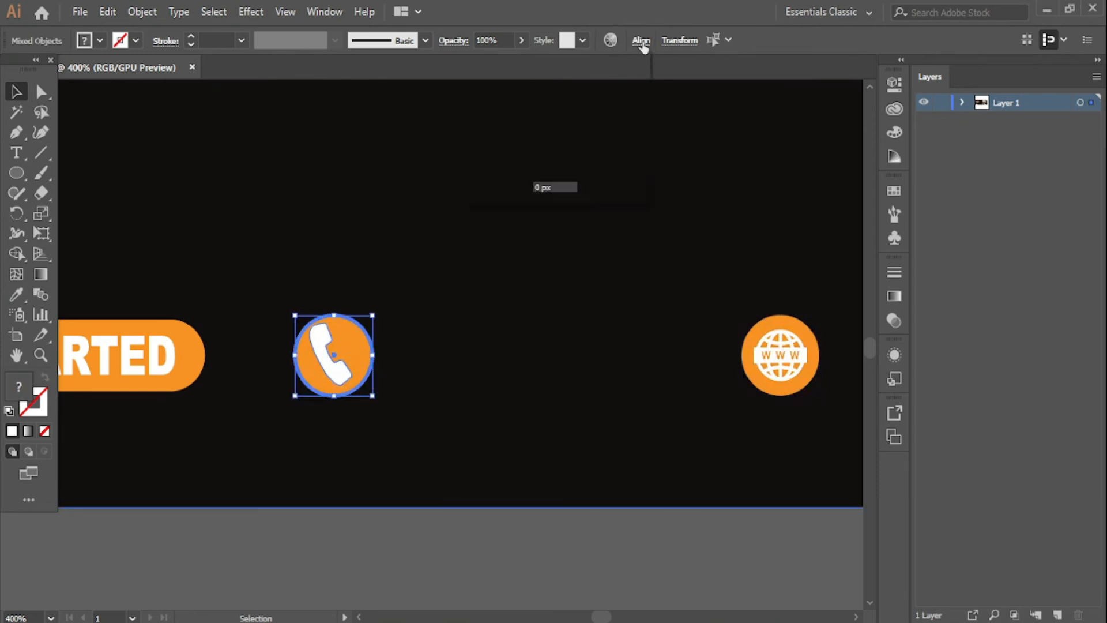
pyautogui.click(507, 89)
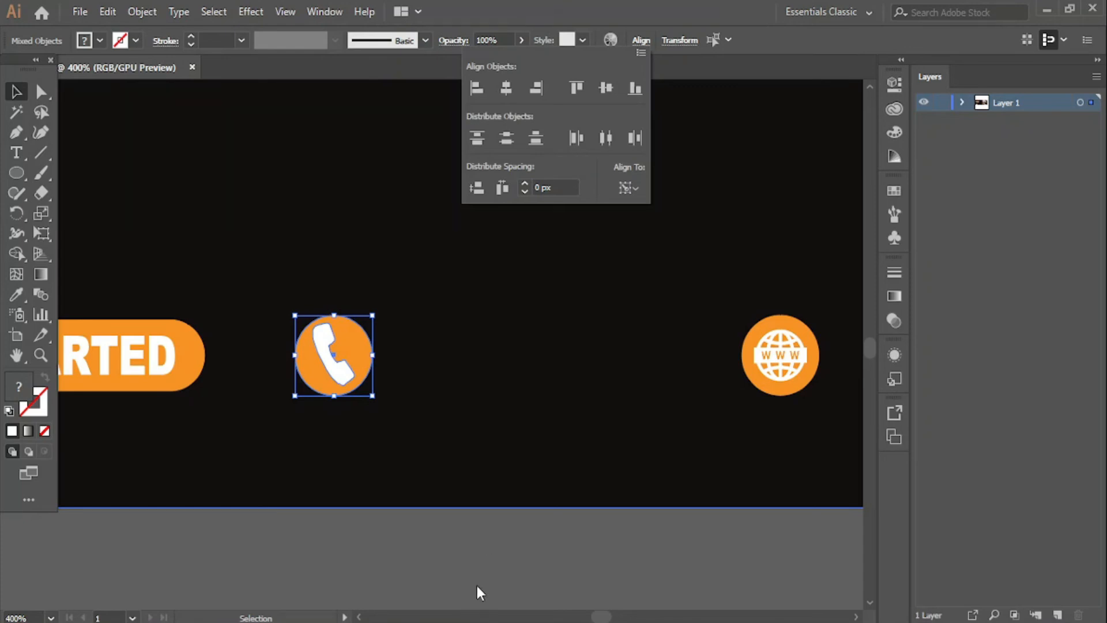
pyautogui.click(475, 561)
pyautogui.click(476, 558)
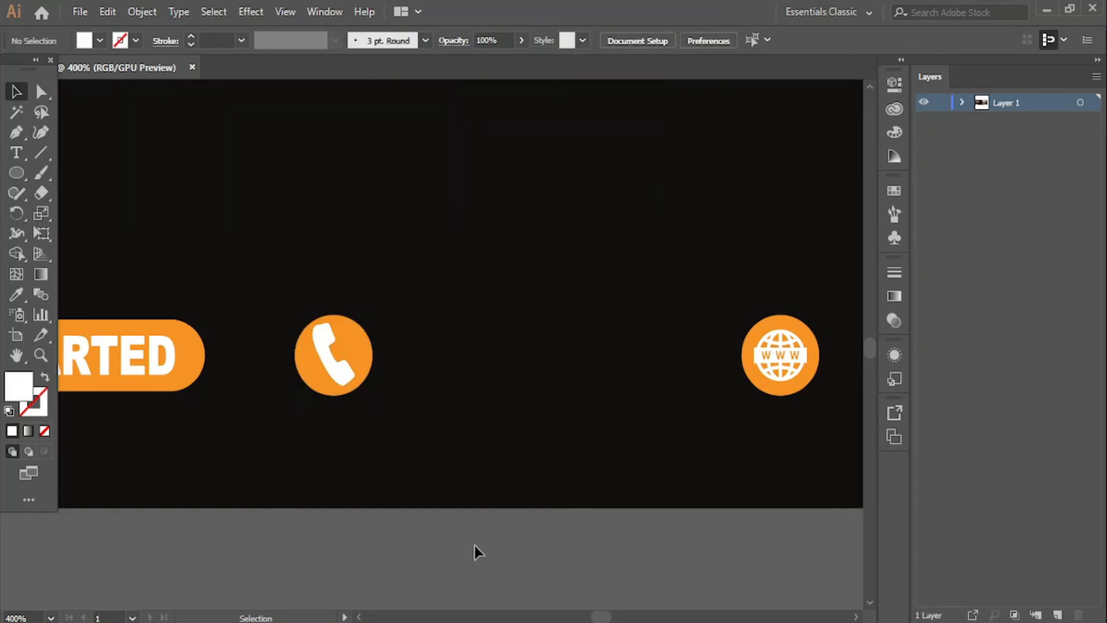
pyautogui.hotkey('ctrl', '-')
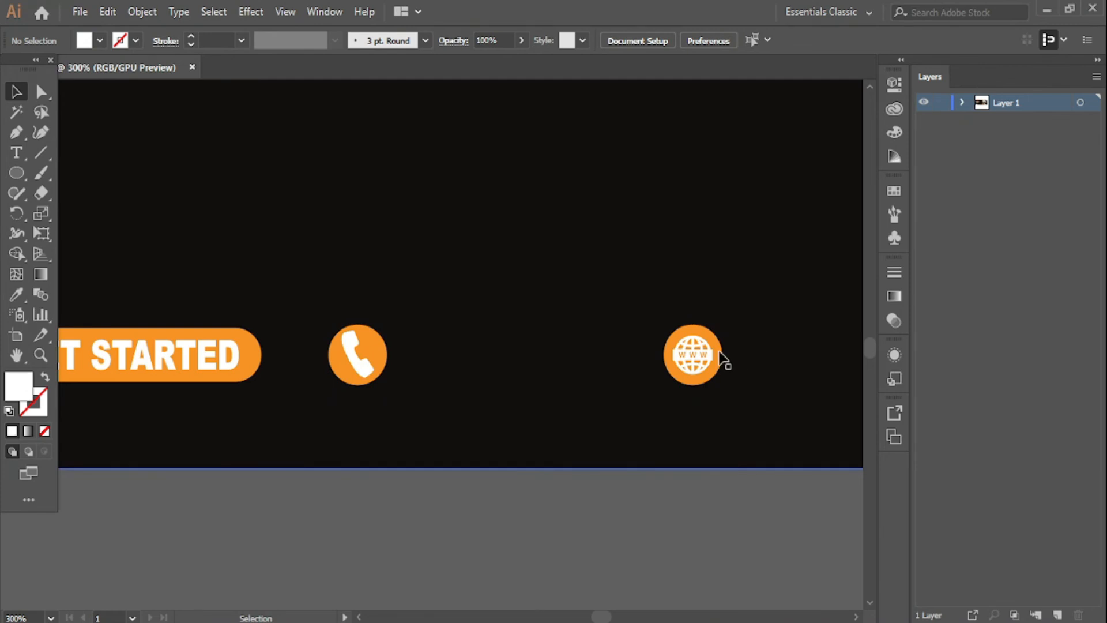
# - Type the phone number, with a leading plus sign, as new text below the artboard
pyautogui.click(16, 152)
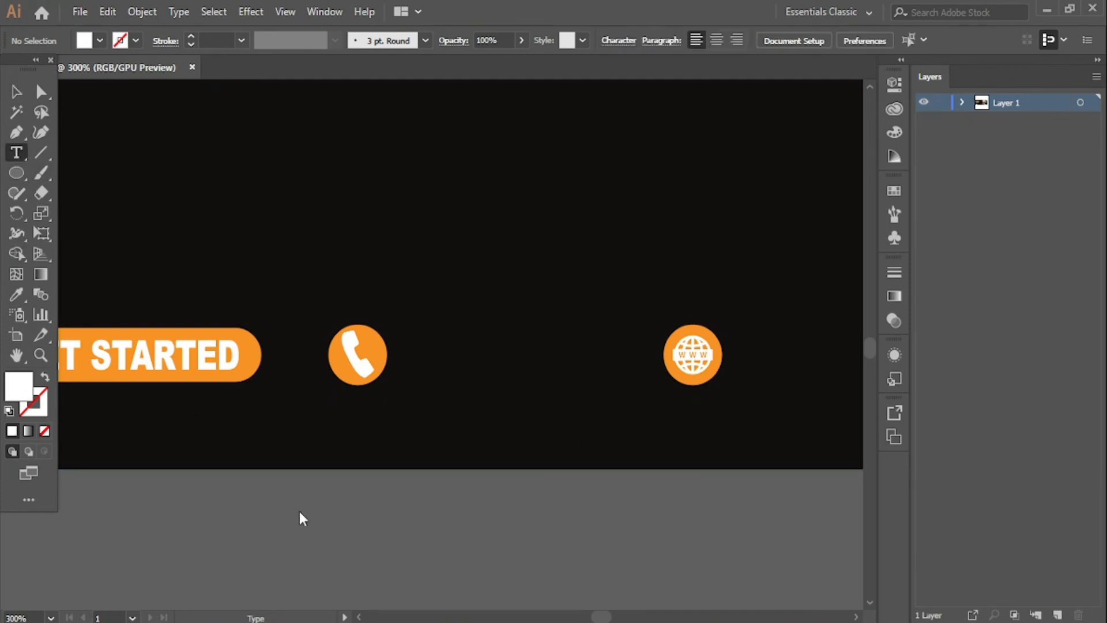
pyautogui.click(308, 532)
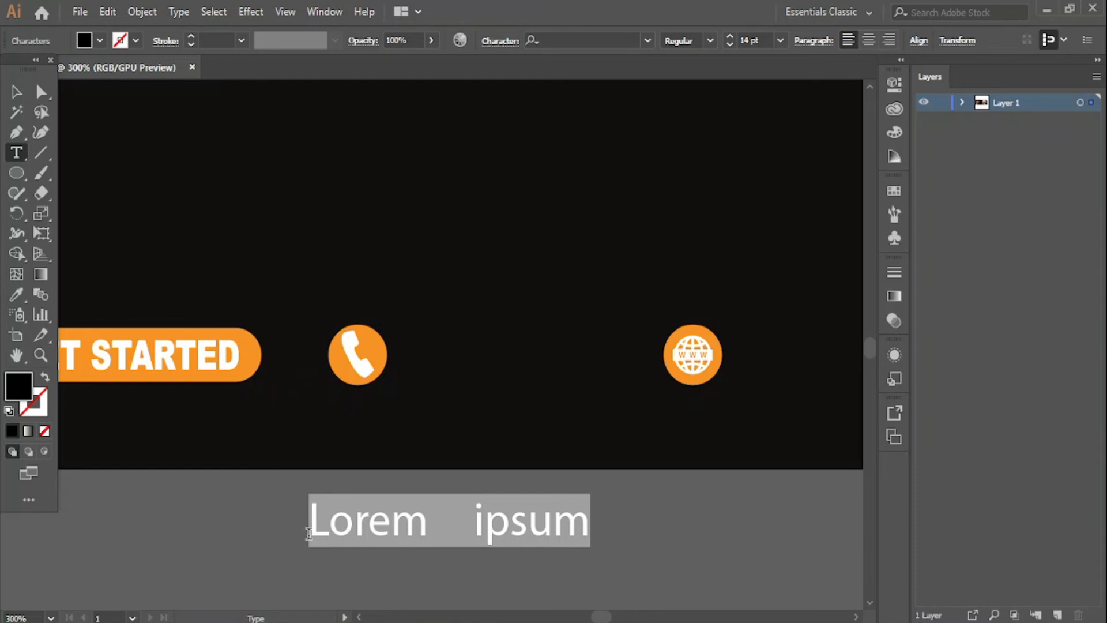
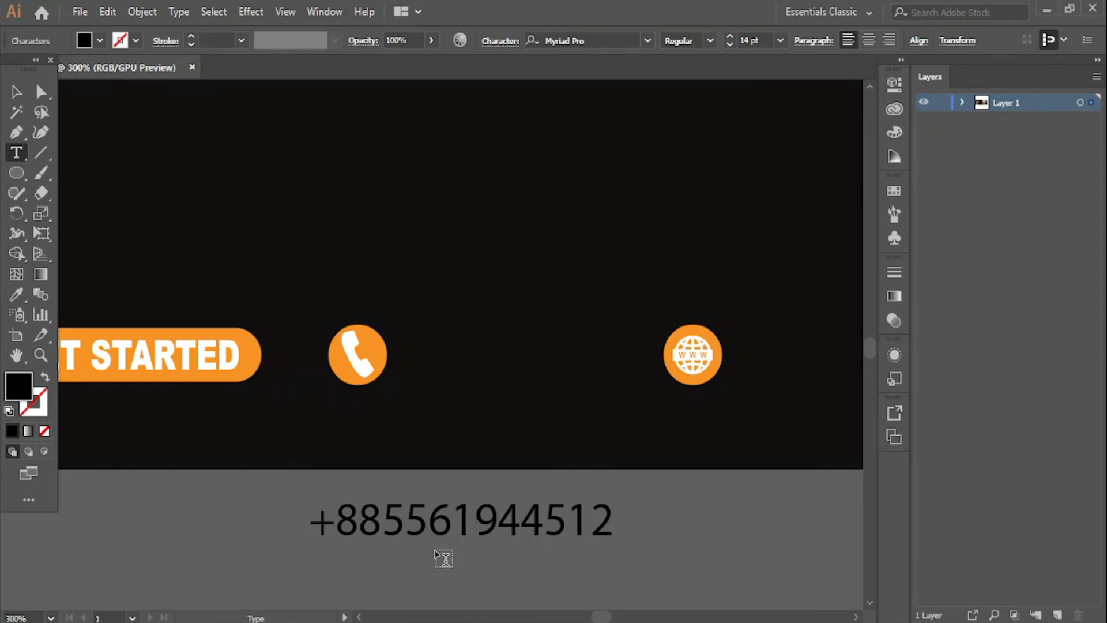
pyautogui.click(386, 528)
pyautogui.click(460, 526)
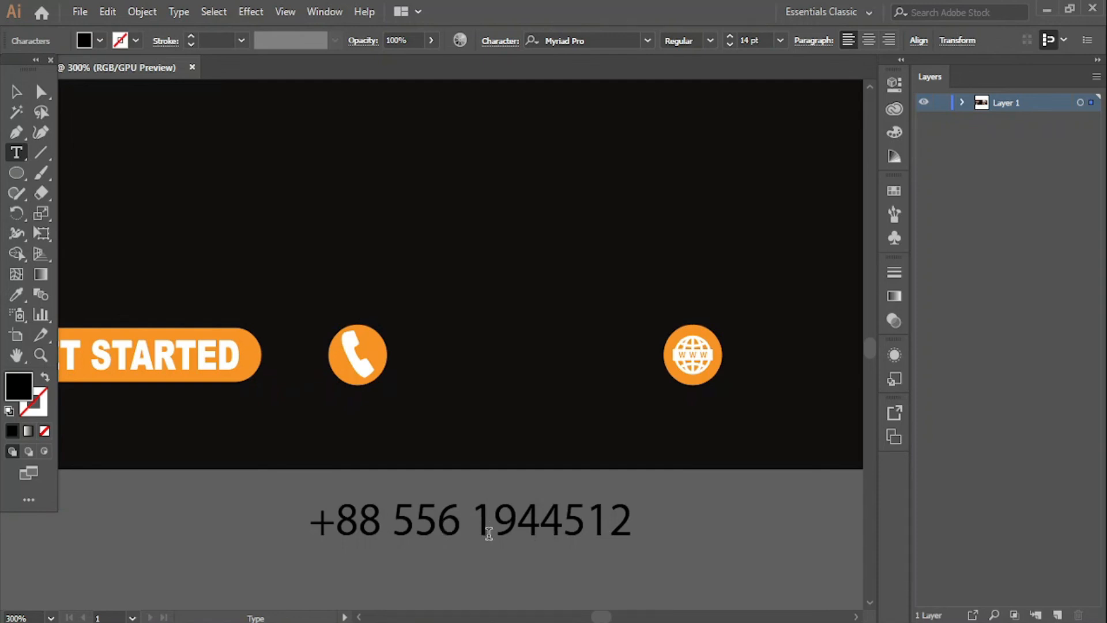
# - Colour the whole phone-number text white (#FFFFFF)
pyautogui.hotkey('ctrl', 'a')
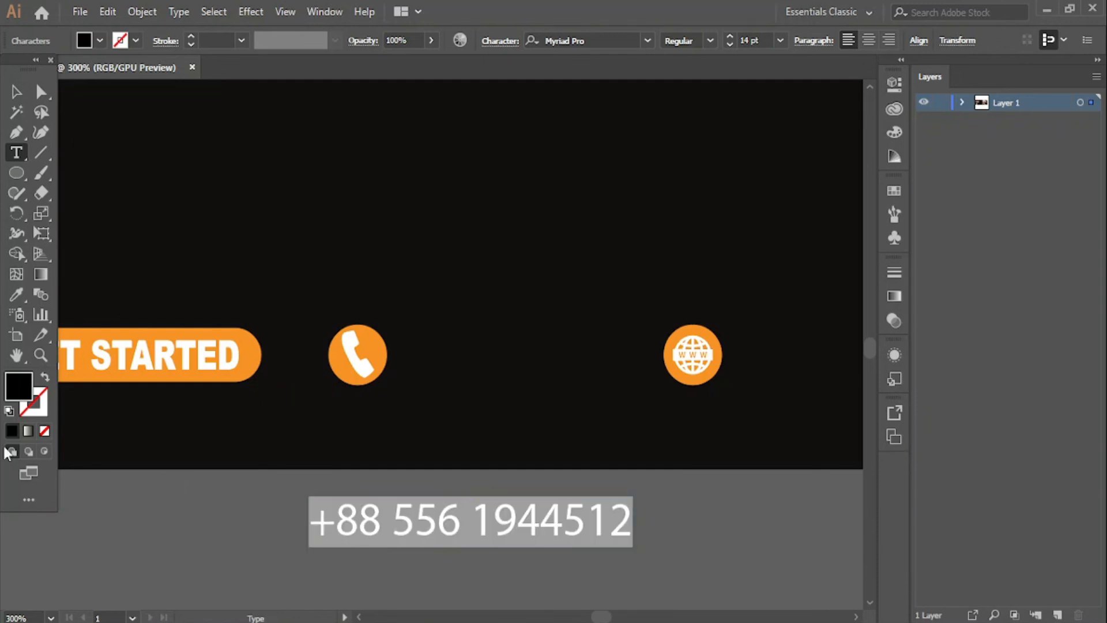
pyautogui.doubleClick(20, 392)
pyautogui.write('FFFFFF')
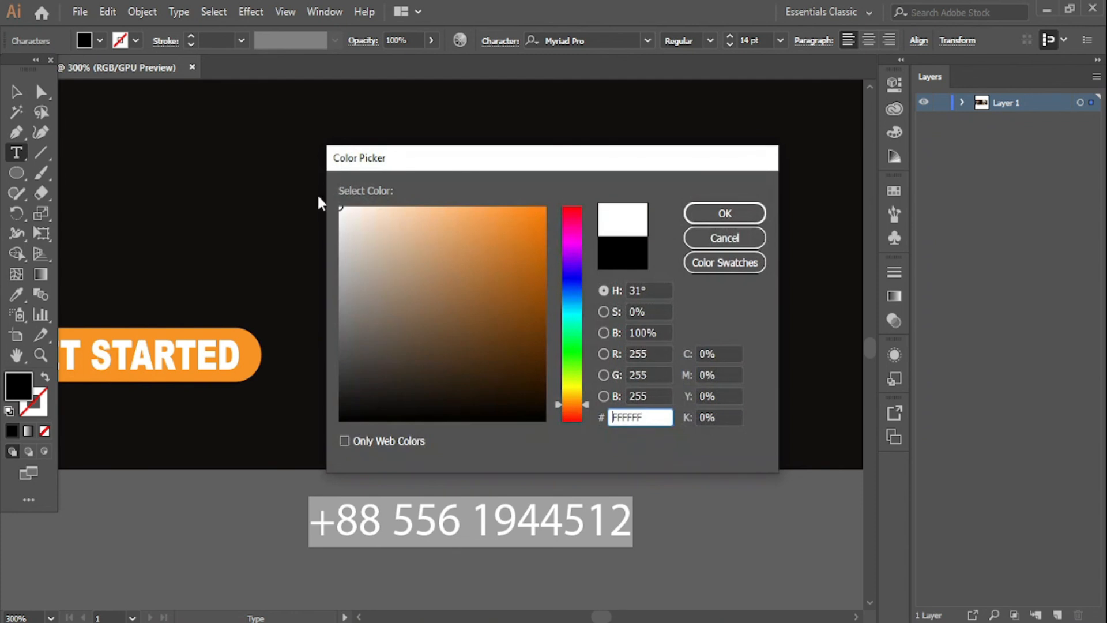
pyautogui.click(728, 218)
# - Move the phone number onto the banner beside the phone icon and check Layer 1's contents
pyautogui.click(16, 91)
pyautogui.click(394, 553)
pyautogui.moveTo(391, 545); pyautogui.dragTo(499, 363)
pyautogui.click(962, 102)
pyautogui.click(962, 102)
pyautogui.click(962, 103)
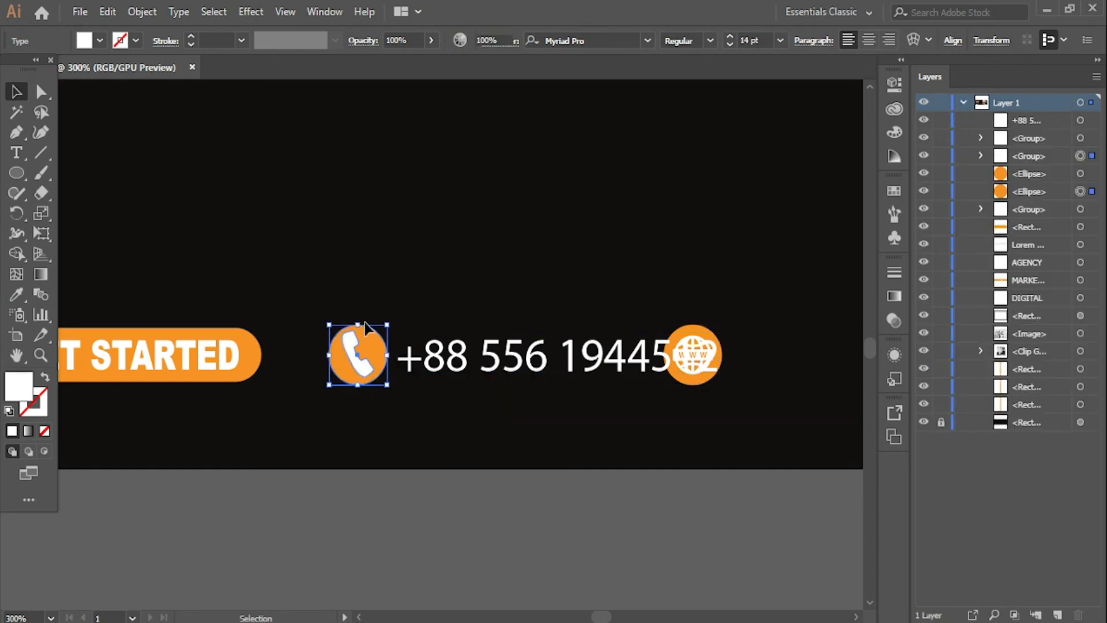
# - Nudge the phone and globe icons right and fit the phone number between them
pyautogui.moveTo(365, 322); pyautogui.dragTo(374, 366)
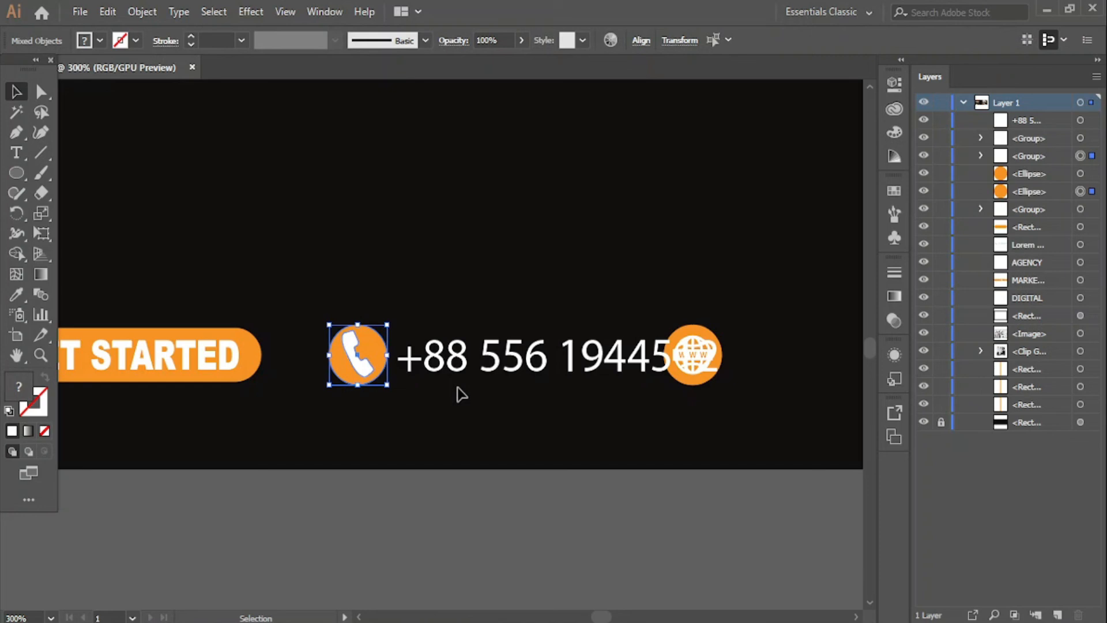
pyautogui.press('Right')
pyautogui.click(589, 515)
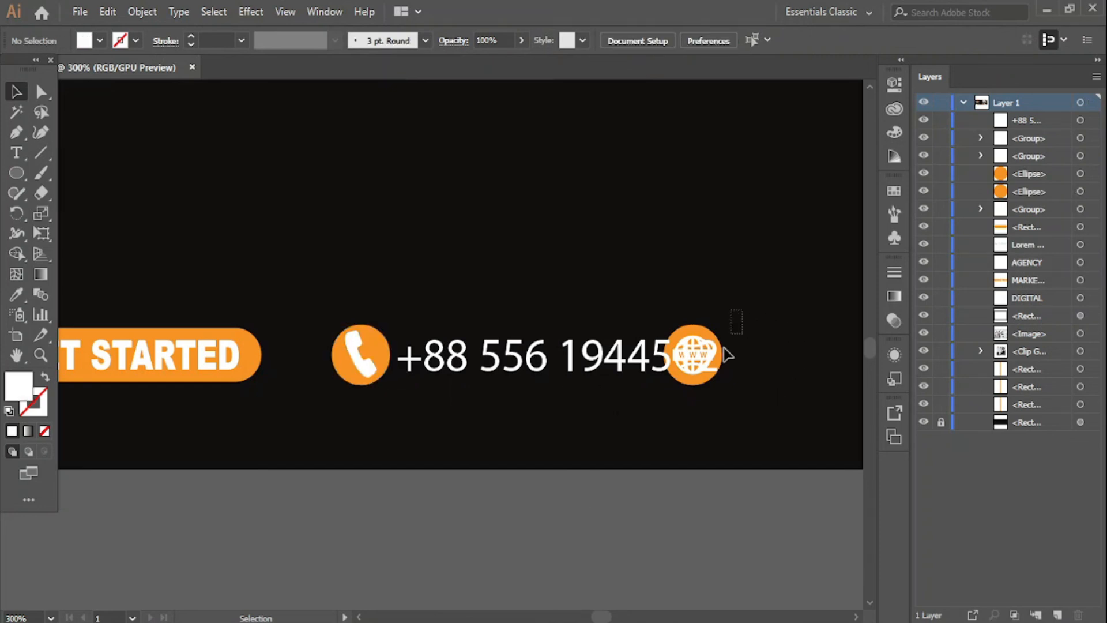
pyautogui.click(700, 353)
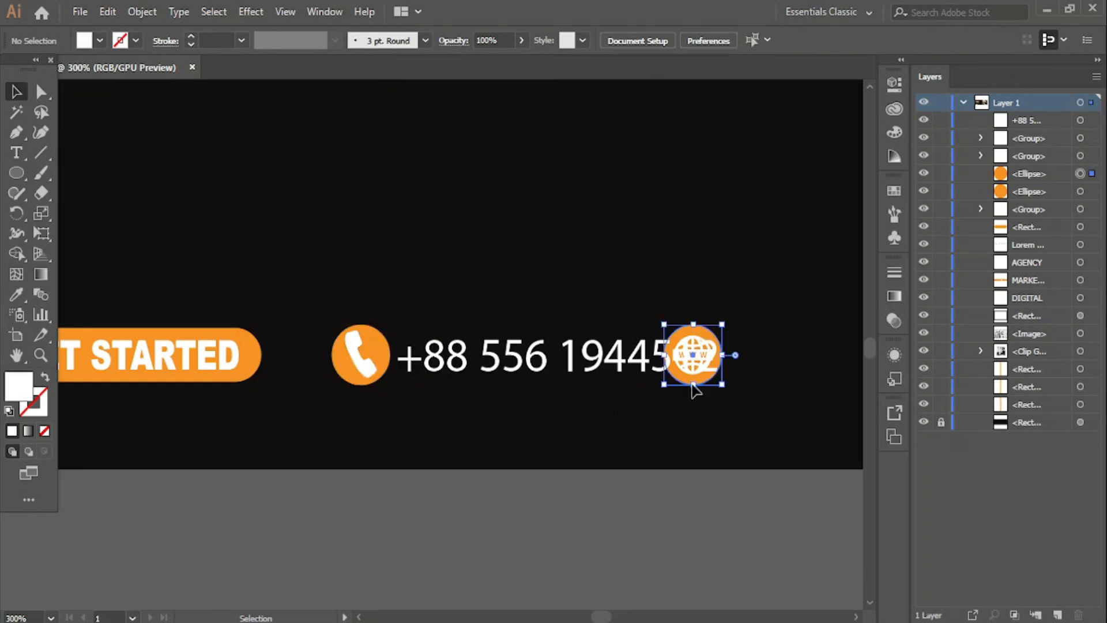
pyautogui.click(657, 517)
pyautogui.moveTo(586, 377); pyautogui.dragTo(585, 446)
pyautogui.moveTo(752, 298); pyautogui.dragTo(648, 388)
pyautogui.hotkey('shift', 'Right')
pyautogui.hotkey('shift', 'Right')
pyautogui.hotkey('shift', 'Right')
pyautogui.hotkey('shift', 'Right')
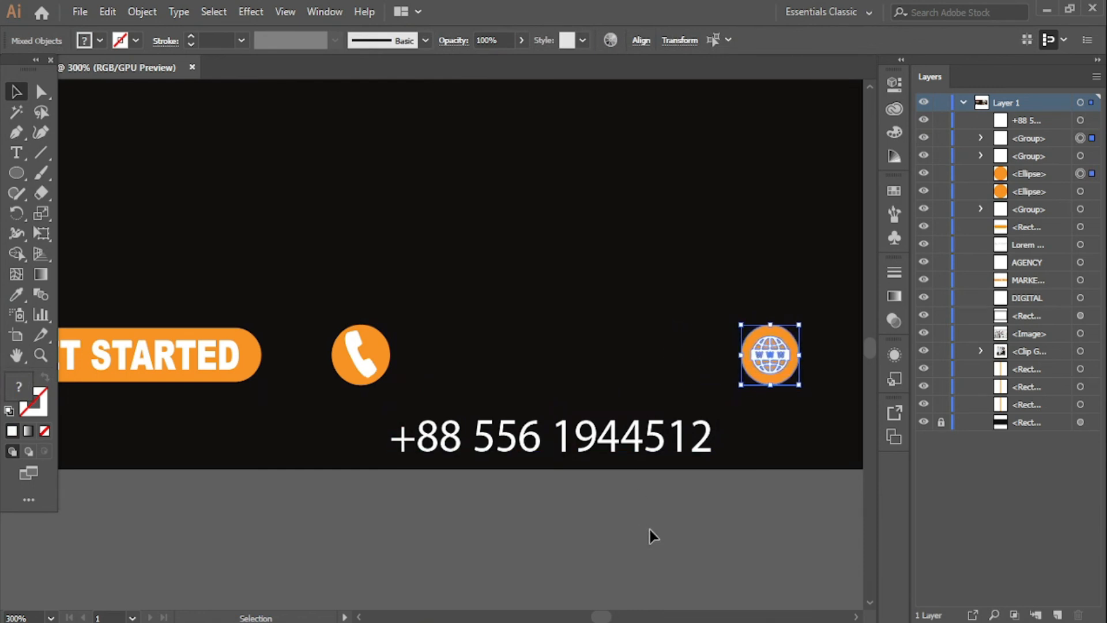
pyautogui.click(650, 529)
pyautogui.moveTo(622, 447); pyautogui.dragTo(630, 369)
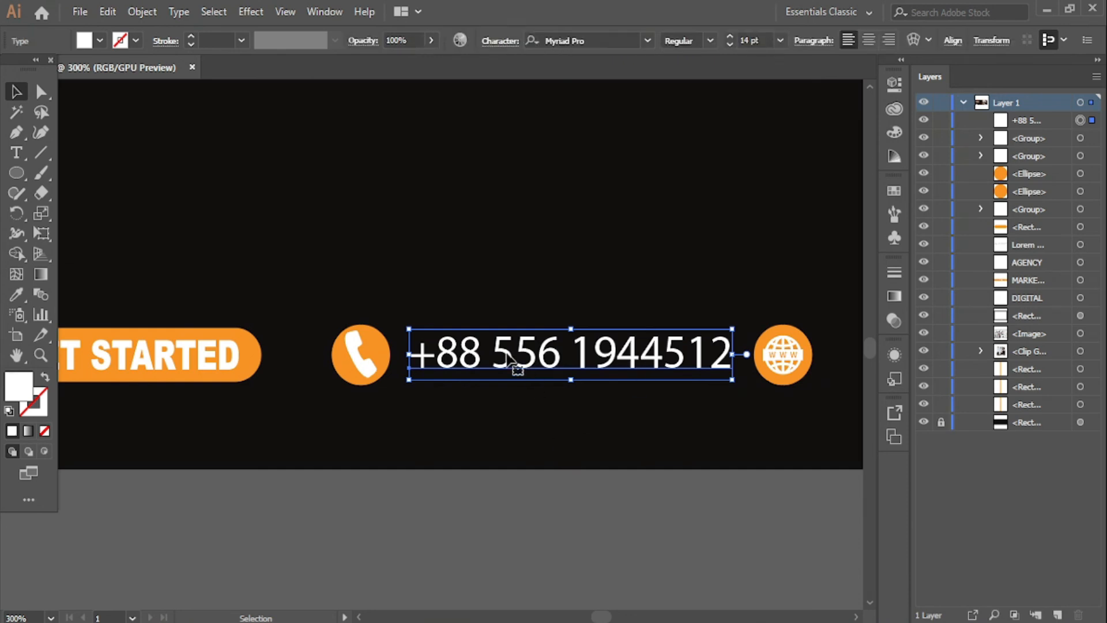
# - Outline the phone number and vertically centre it on the phone icon as key object
pyautogui.rightClick(509, 356)
pyautogui.click(617, 154)
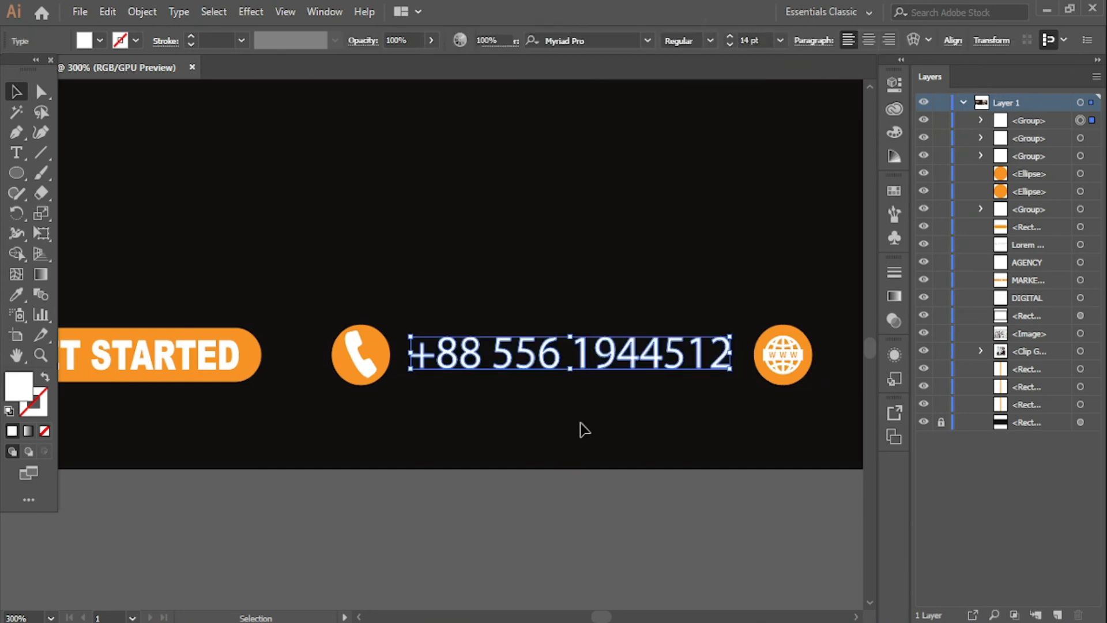
pyautogui.click(548, 540)
pyautogui.click(509, 349)
pyautogui.keyDown('shift'); pyautogui.click(376, 353); pyautogui.keyUp('shift')
pyautogui.keyDown('shift'); pyautogui.click(359, 366); pyautogui.keyUp('shift')
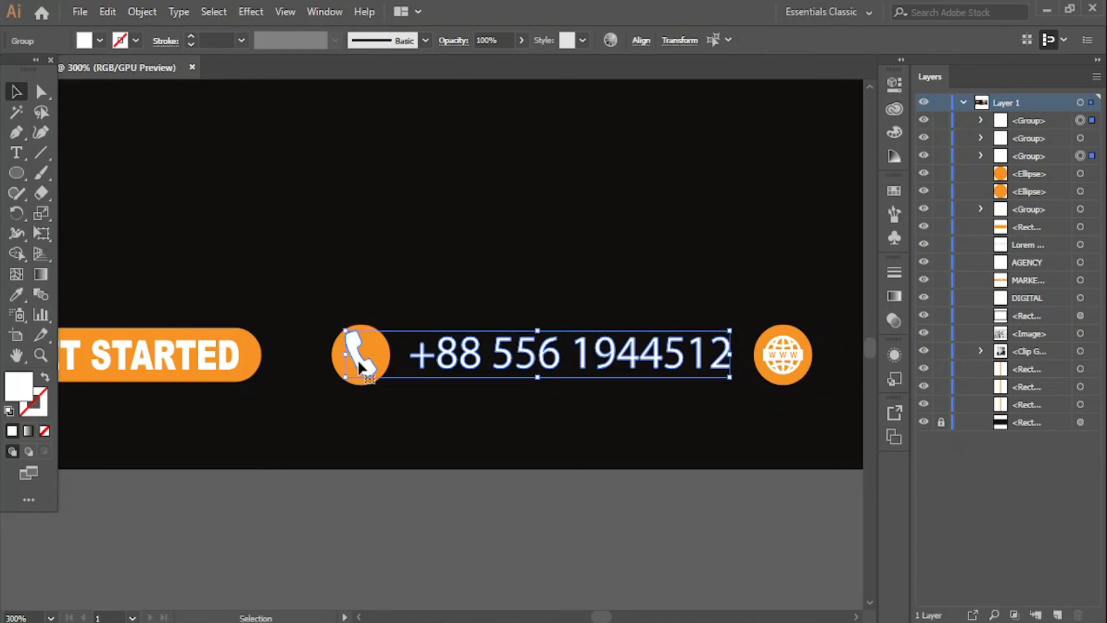
pyautogui.click(641, 41)
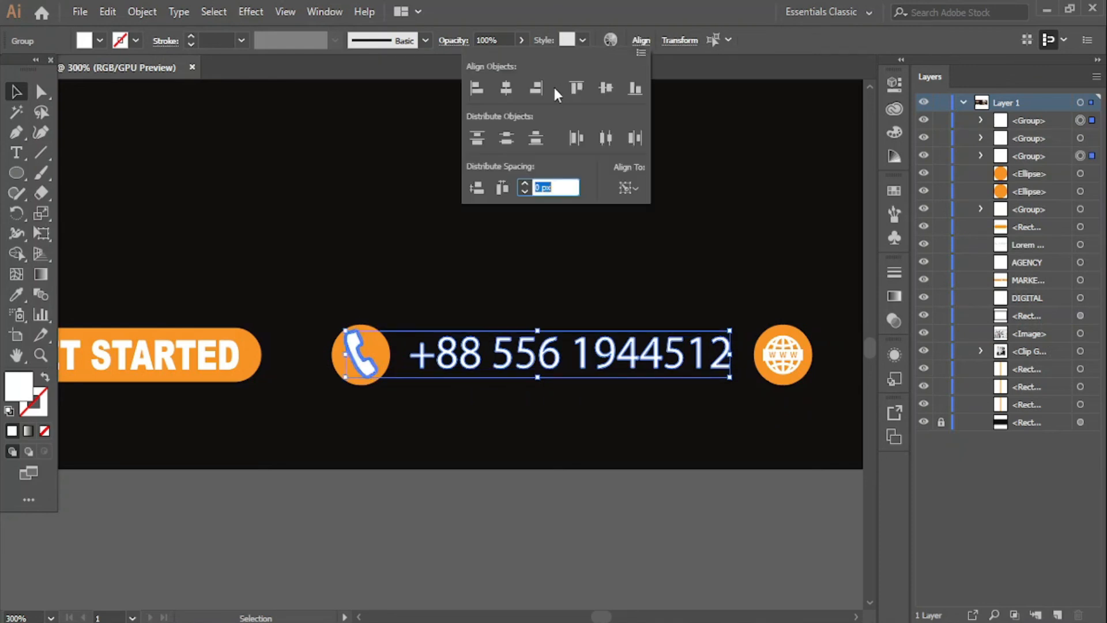
pyautogui.click(485, 544)
pyautogui.click(485, 544)
# - Pan the view to show the empty area right of the globe circle
pyautogui.press('space')
pyautogui.moveTo(591, 515); pyautogui.dragTo(391, 515)
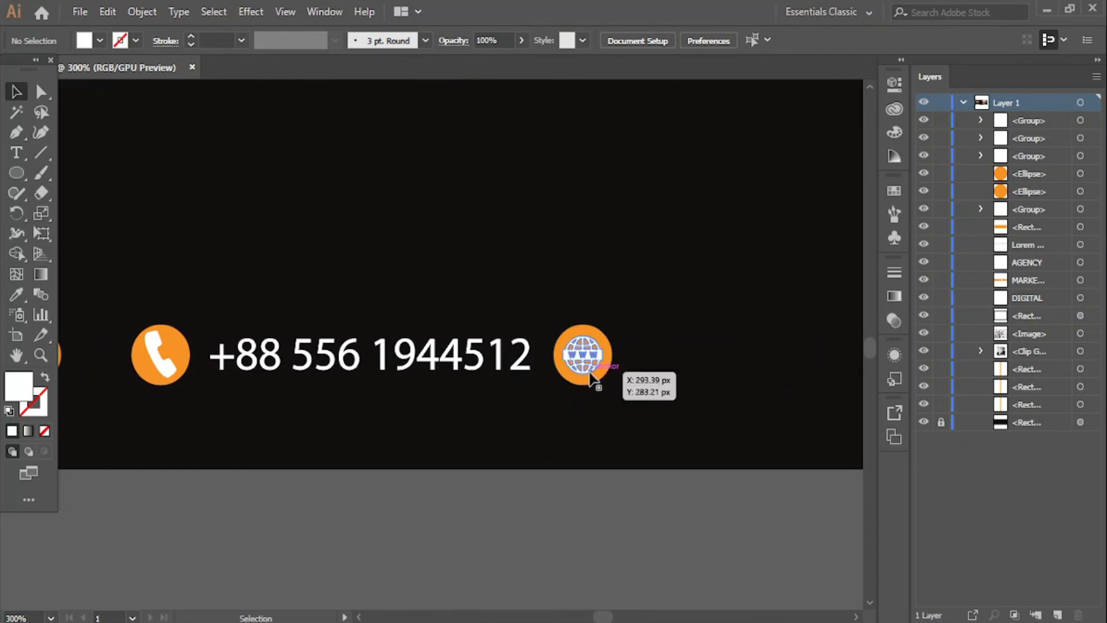
pyautogui.click(454, 372)
pyautogui.click(455, 565)
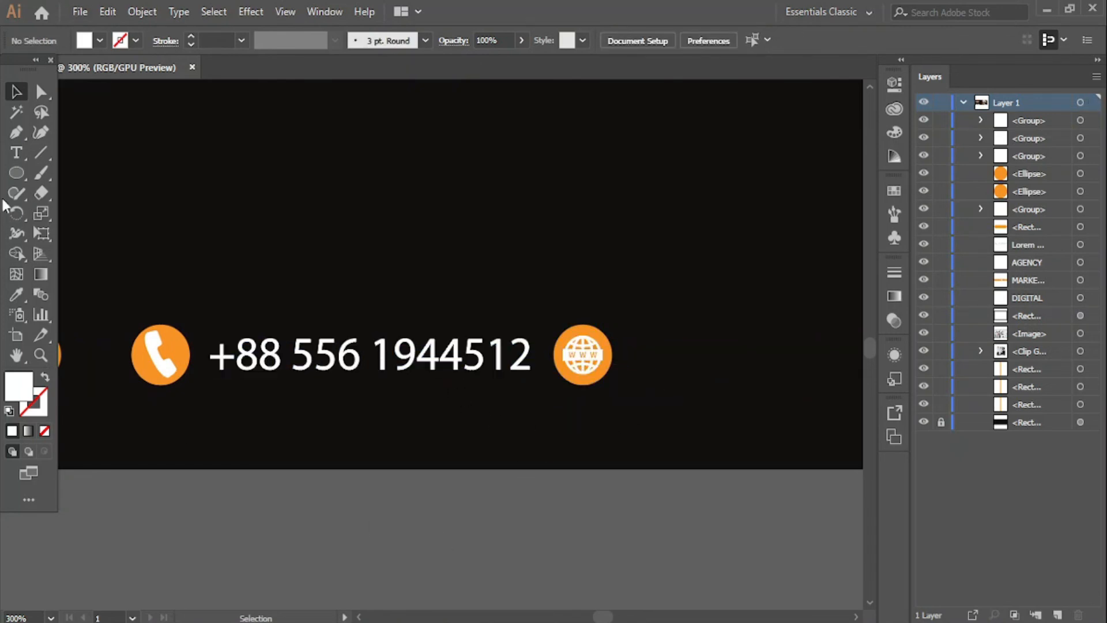
pyautogui.click(17, 153)
pyautogui.click(362, 526)
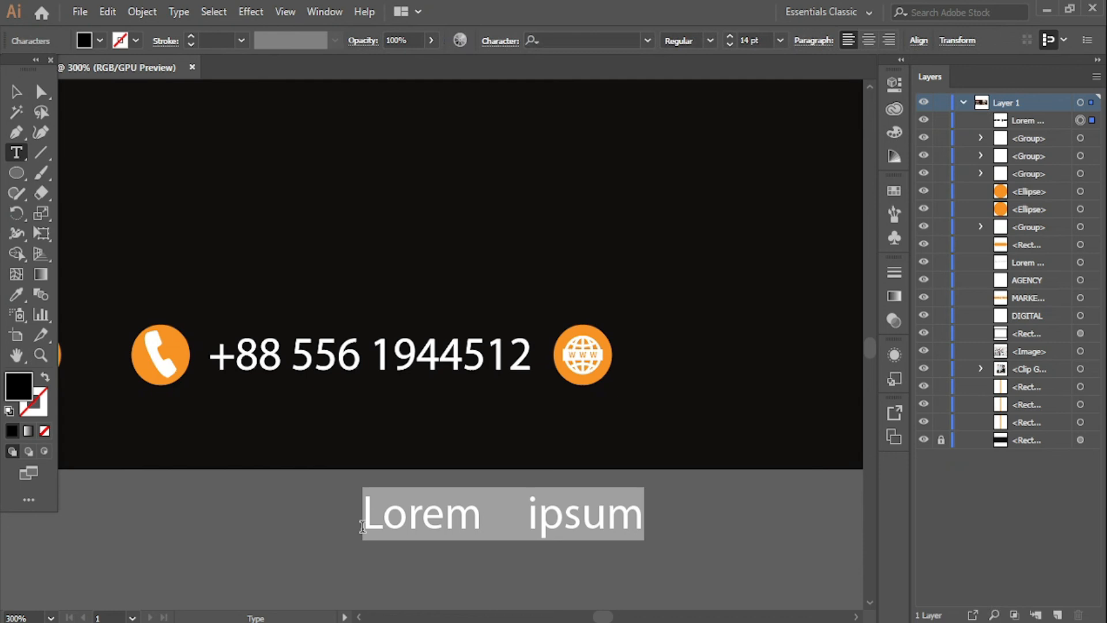
pyautogui.write('www.')
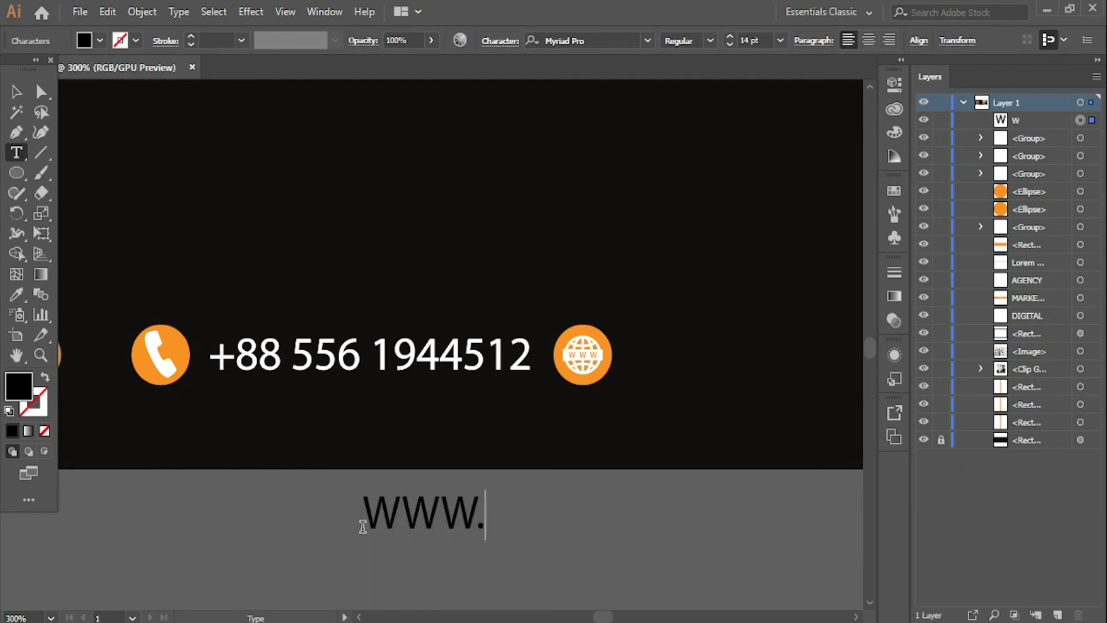
pyautogui.write('WEBS')
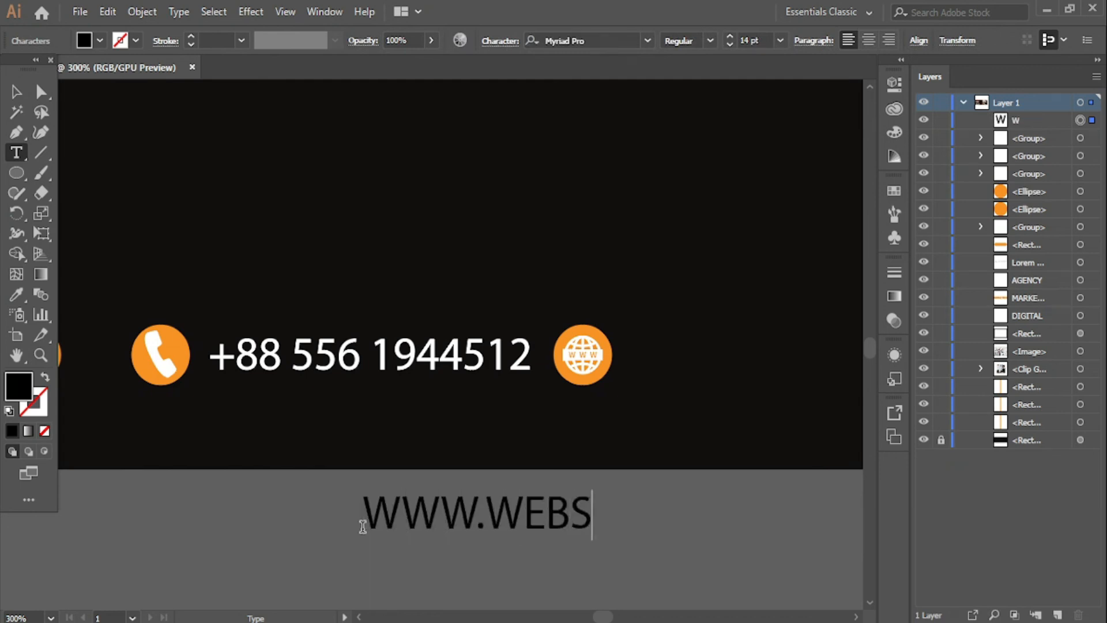
pyautogui.write('ITE.COM')
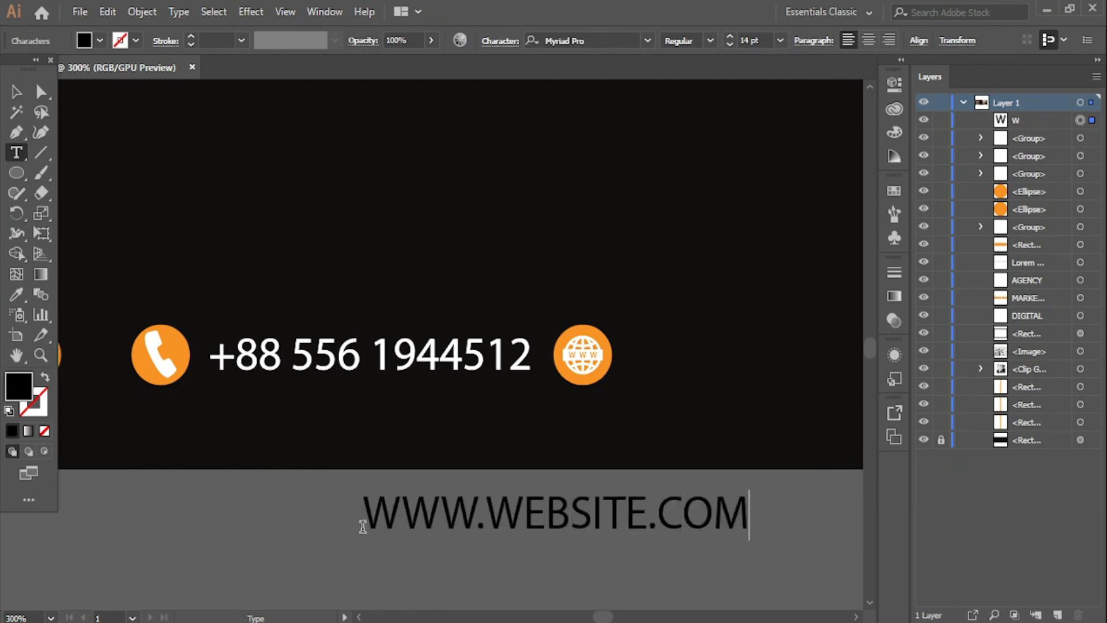
pyautogui.hotkey('ctrl', 'a')
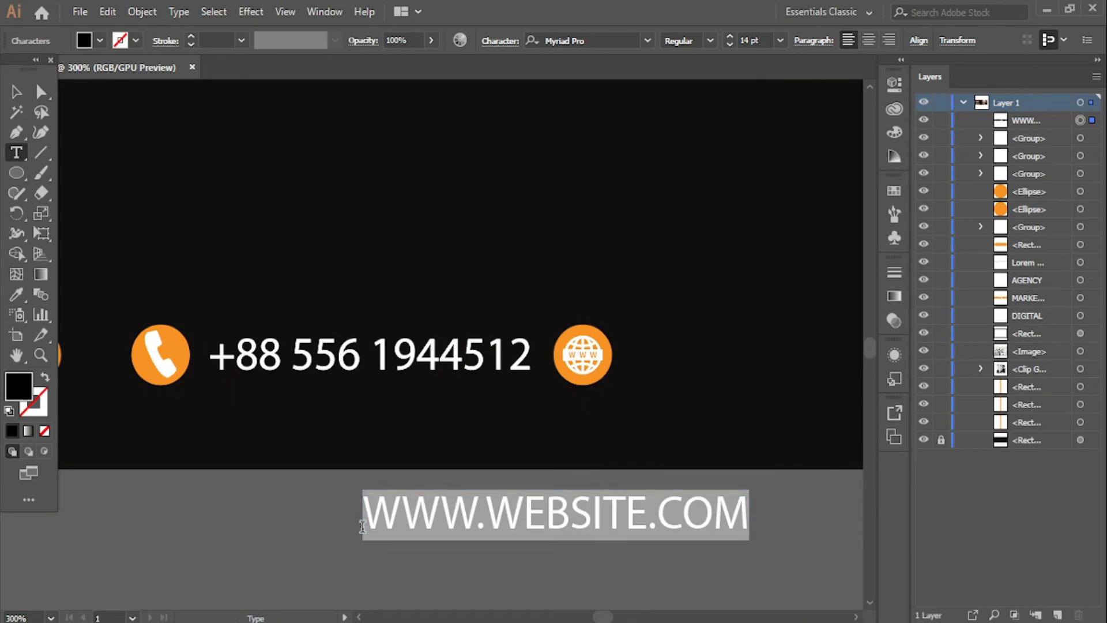
pyautogui.doubleClick(17, 392)
pyautogui.click(340, 208)
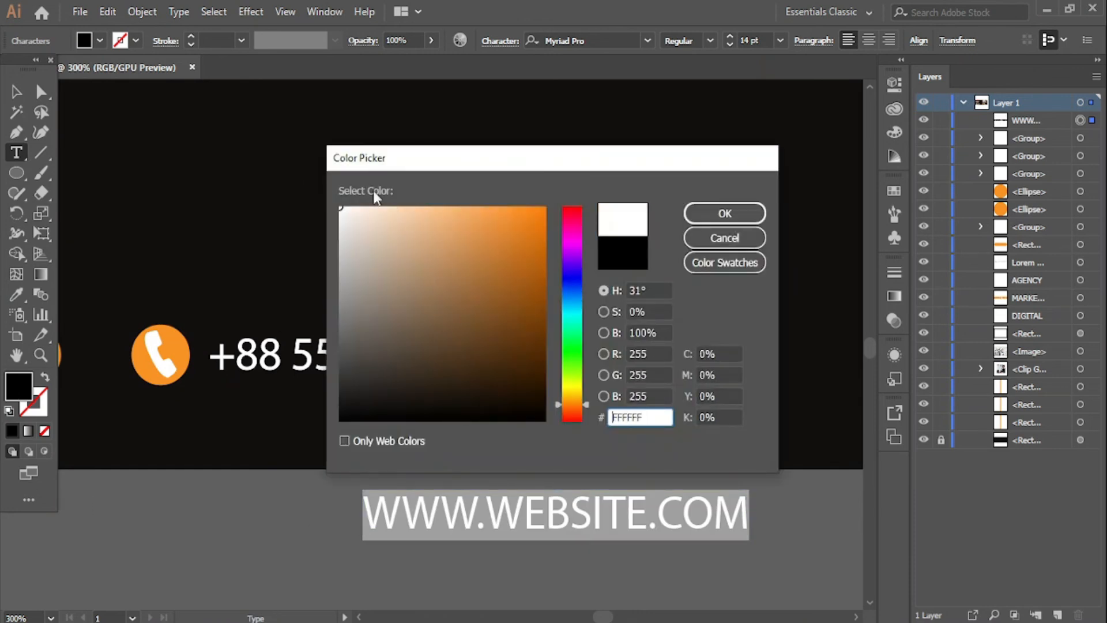
pyautogui.click(692, 214)
# - Place the website text right beside the globe icon and convert it to outlines
pyautogui.press('Escape')
pyautogui.click(244, 528)
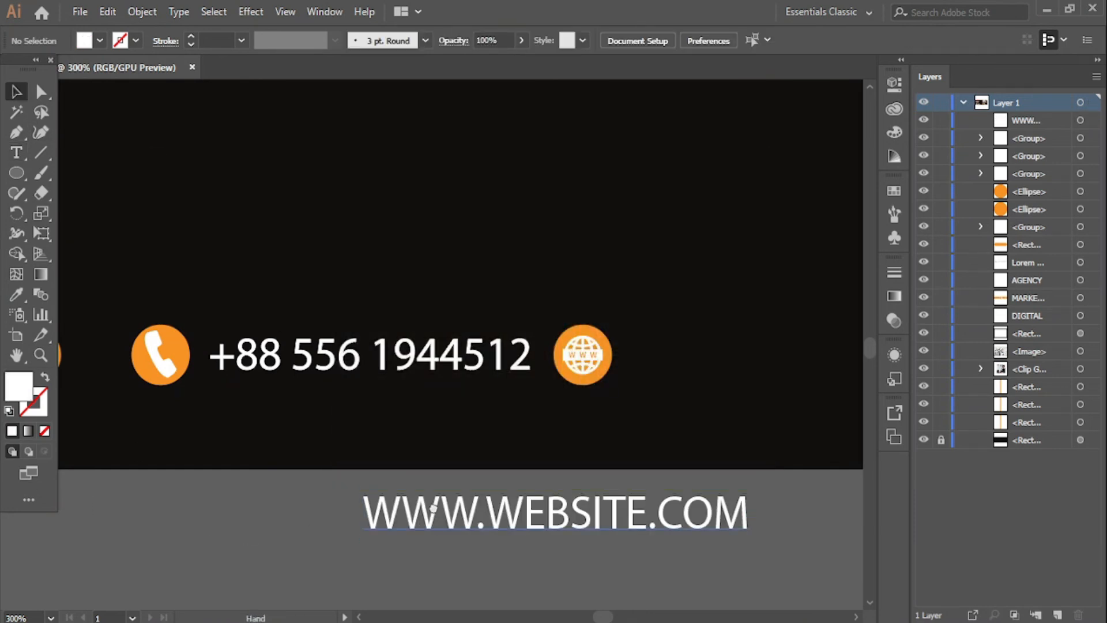
pyautogui.moveTo(434, 508); pyautogui.dragTo(266, 482)
pyautogui.moveTo(359, 498); pyautogui.dragTo(629, 346)
pyautogui.rightClick(584, 351)
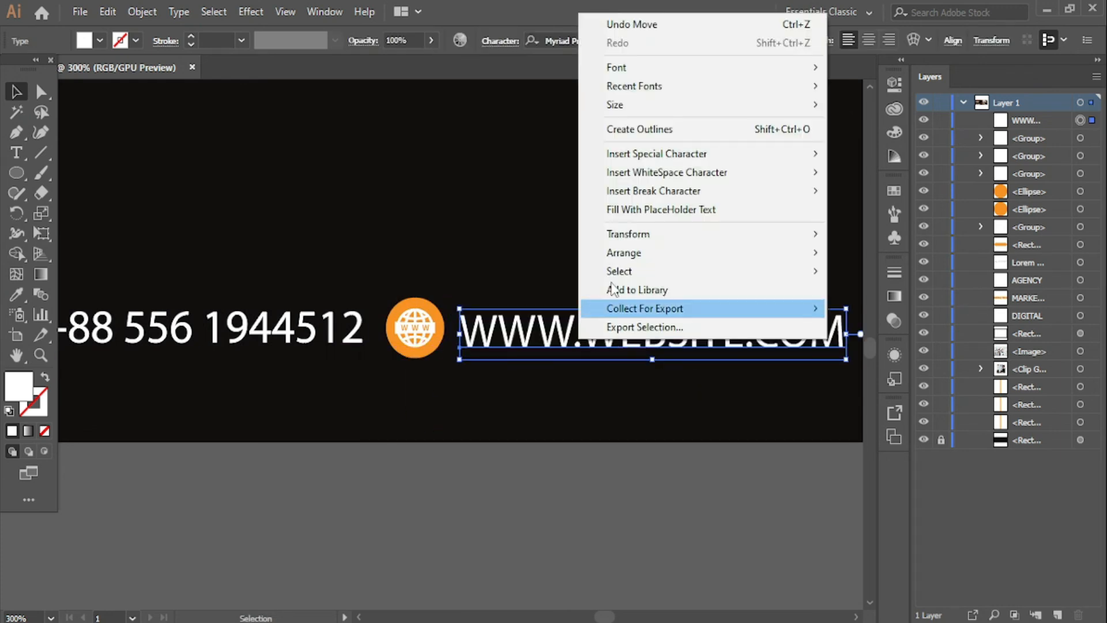
pyautogui.click(640, 129)
pyautogui.click(540, 503)
# - Vertically centre the website text on the phone number as key object
pyautogui.click(514, 348)
pyautogui.keyDown('shift'); pyautogui.click(353, 341); pyautogui.keyUp('shift')
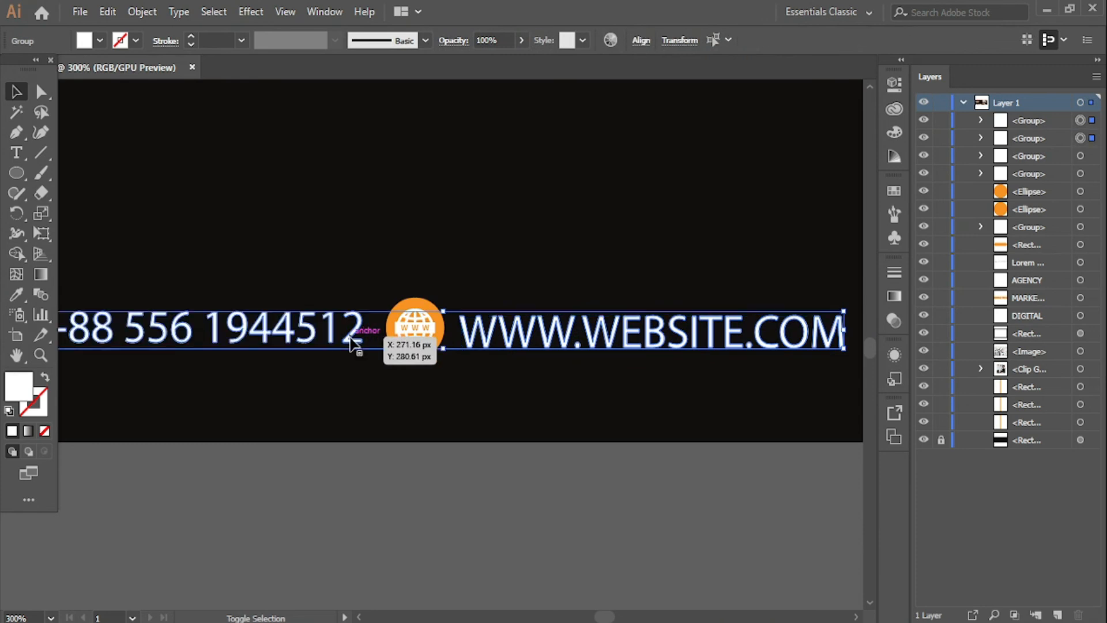
pyautogui.click(353, 340)
pyautogui.click(636, 40)
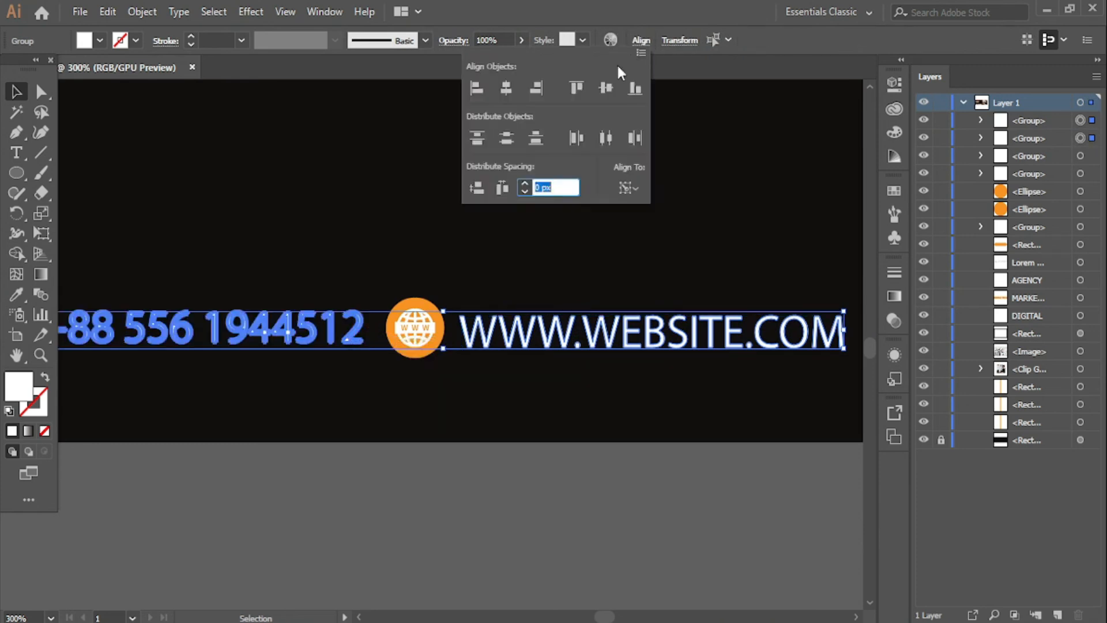
pyautogui.click(603, 90)
pyautogui.click(562, 478)
pyautogui.click(552, 493)
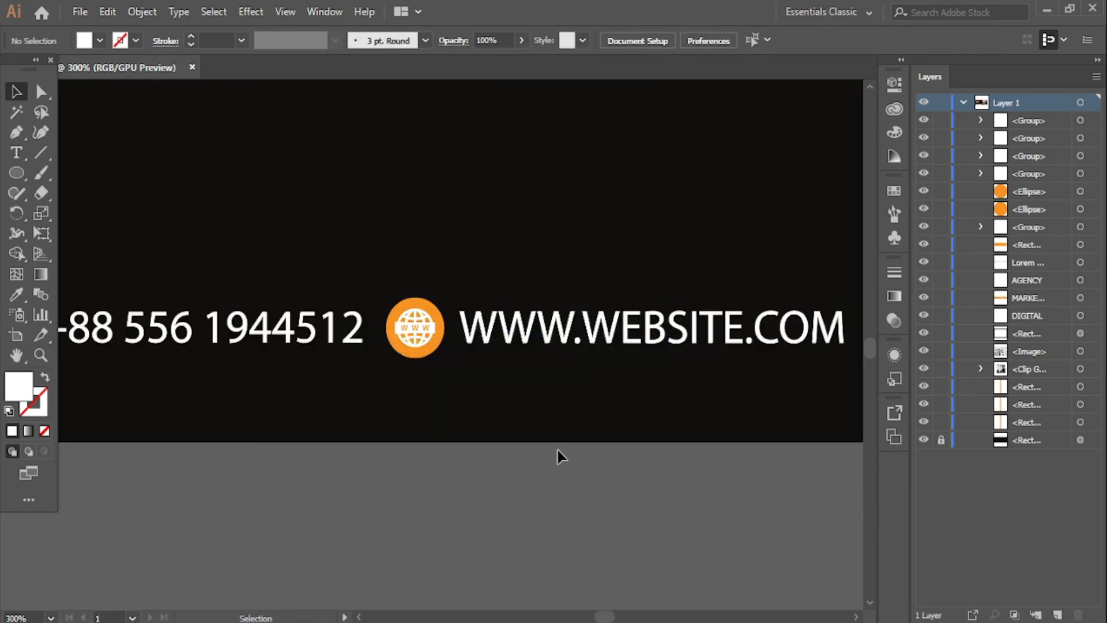
# - Pan and zoom out until the whole banner fits in the window
pyautogui.press('space')
pyautogui.moveTo(420, 469); pyautogui.dragTo(559, 507)
pyautogui.hotkey('ctrl', '1')
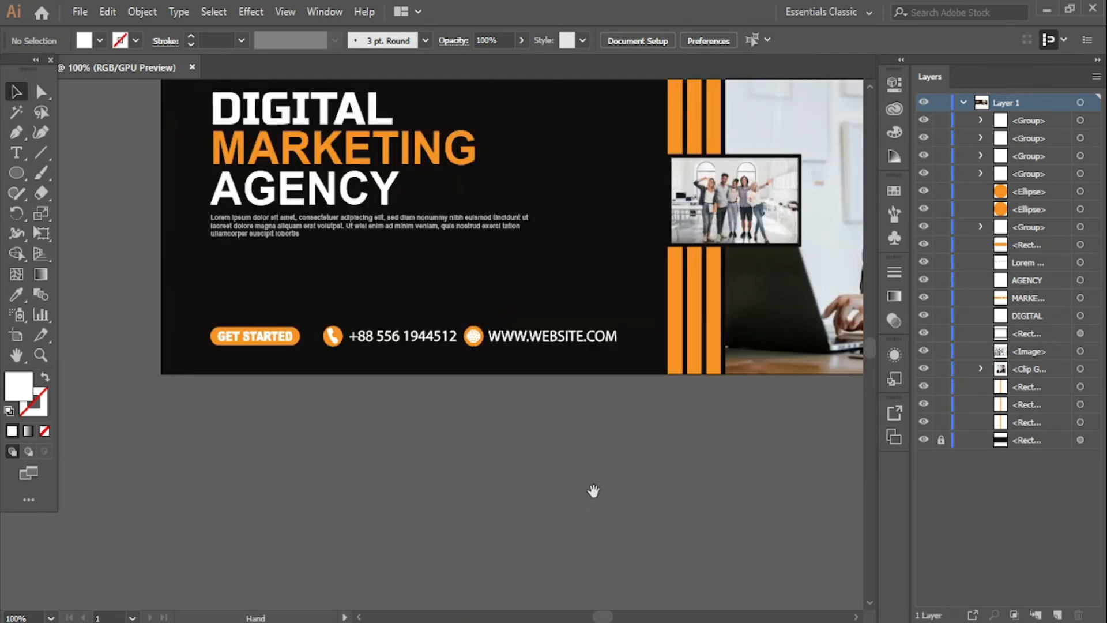
pyautogui.hotkey('ctrl', '0')
pyautogui.hotkey('ctrl', '-')
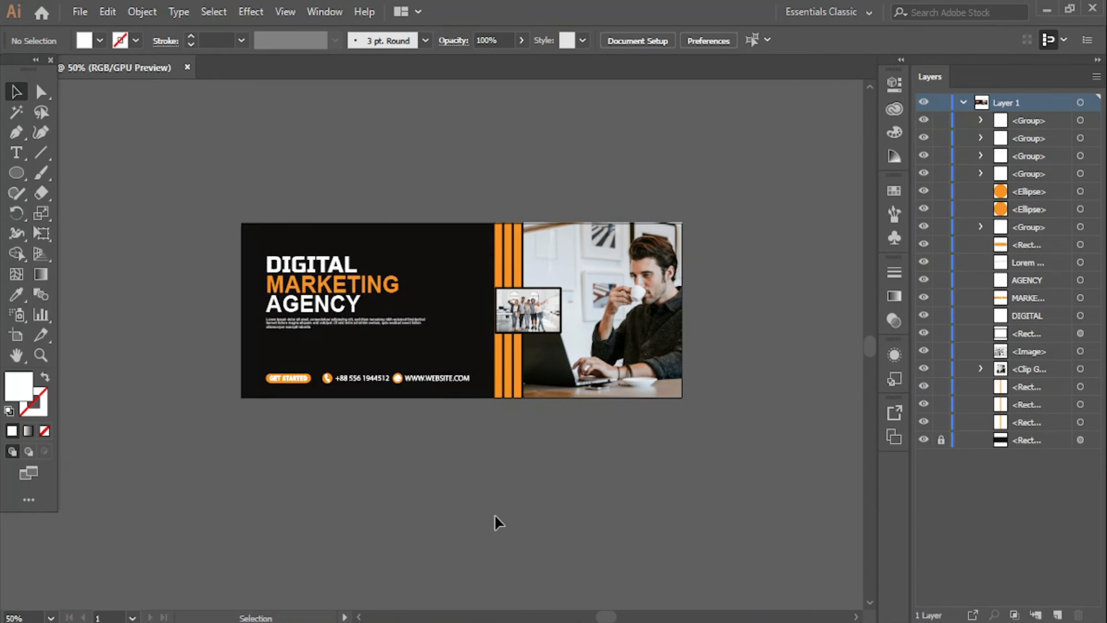
pyautogui.hotkey('ctrl', '0')
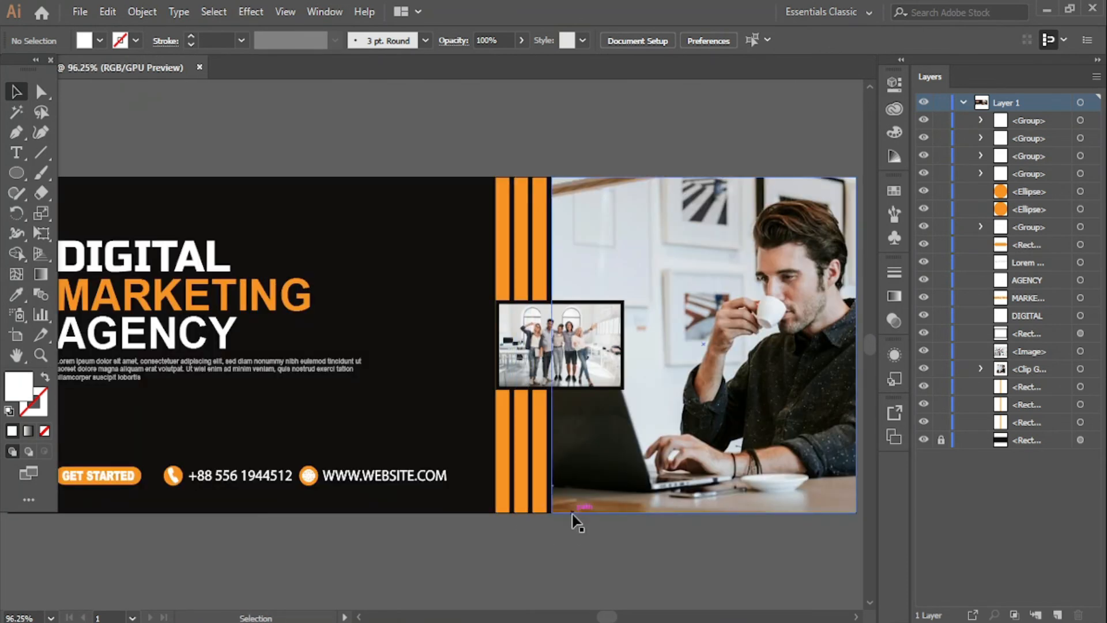
pyautogui.hotkey('ctrl', '-')
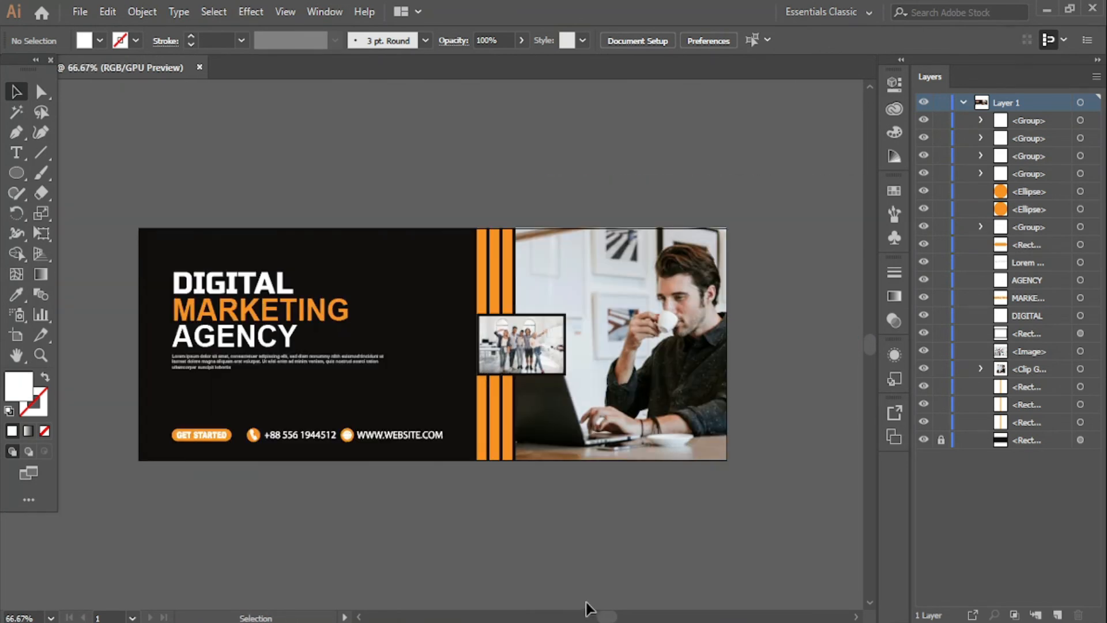